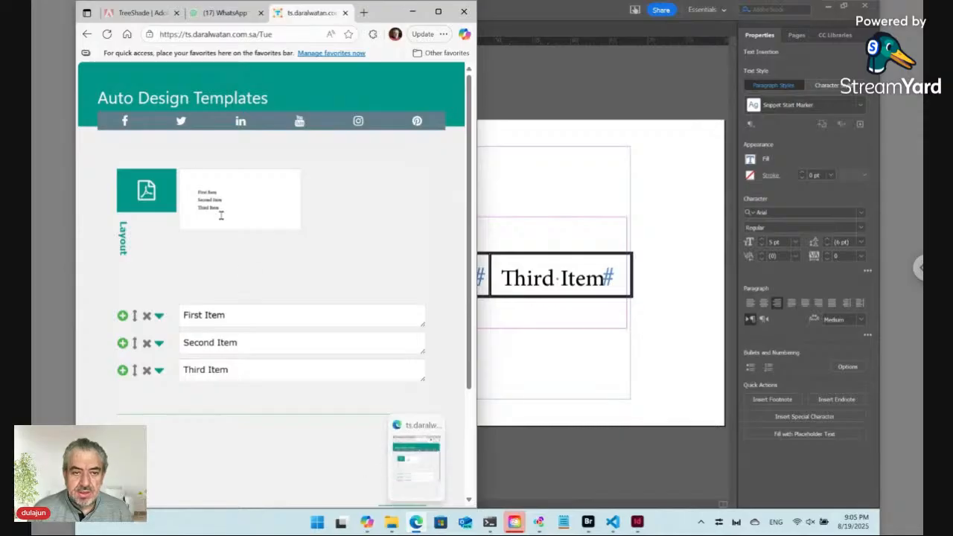
Switch Edge to the 'TreeShade | Adobe Exchange' extension listing
click(138, 18)
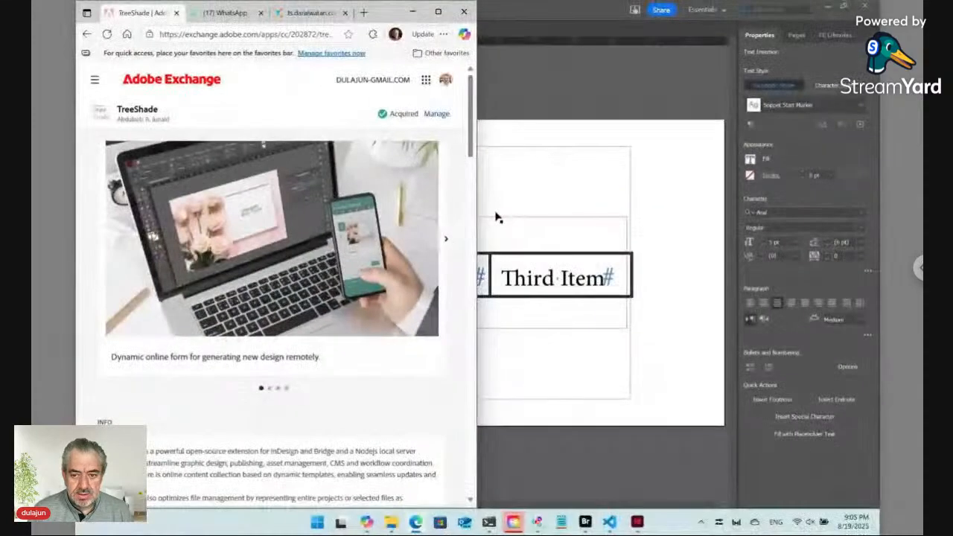
Maximize Edge to show TreeShade version 9.3.7 and its Bridge and InDesign compatibility
click(437, 11)
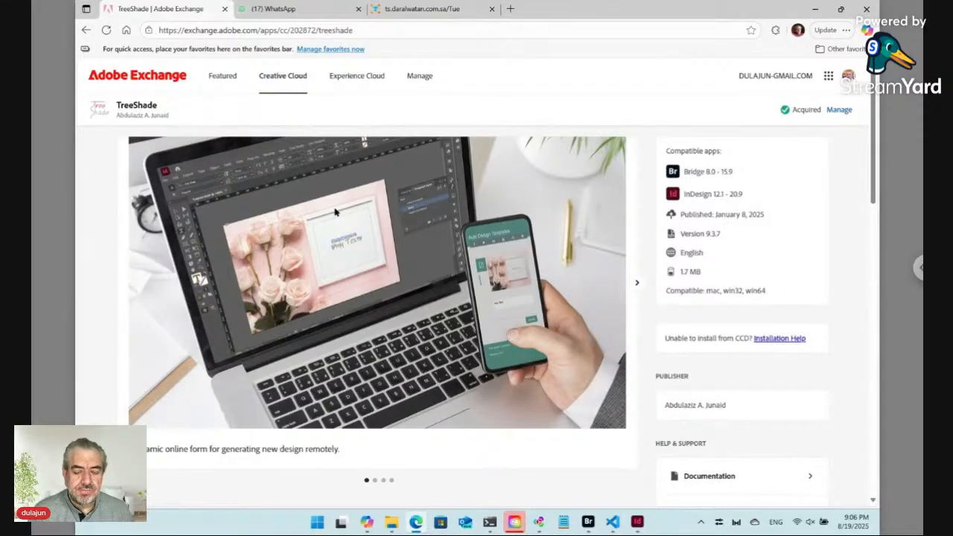
Show the ts.daralwatan.com.sa Auto Design Templates form and snap Edge to the left half
click(407, 15)
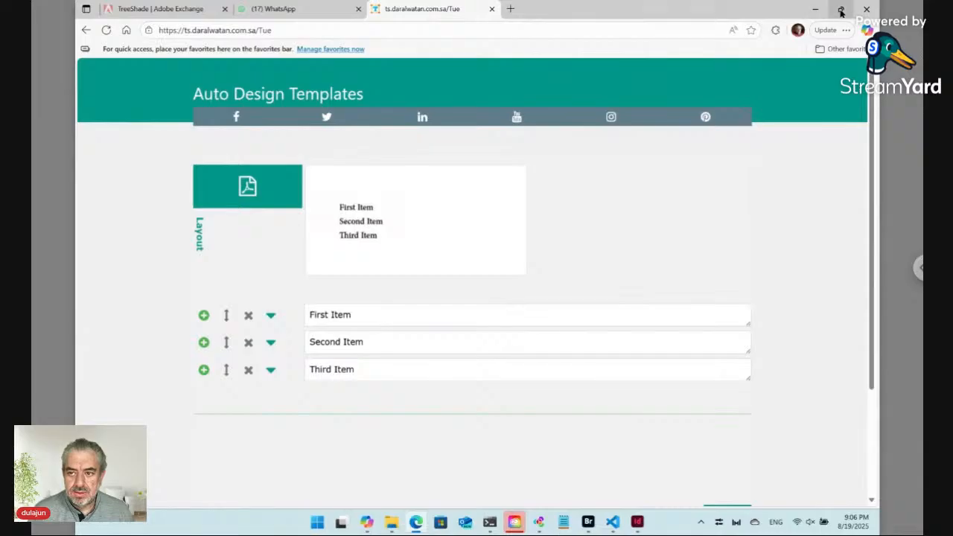
mouse_move(840, 10)
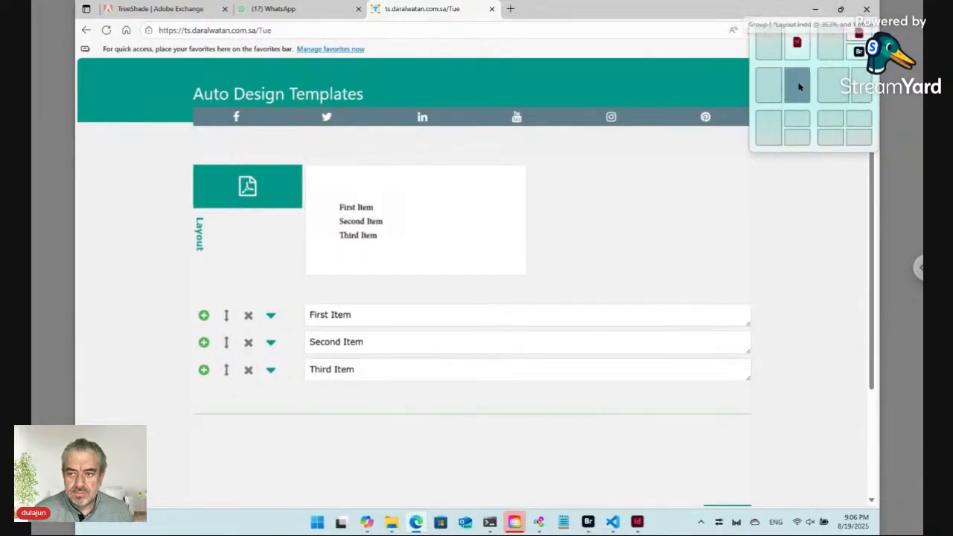
click(769, 85)
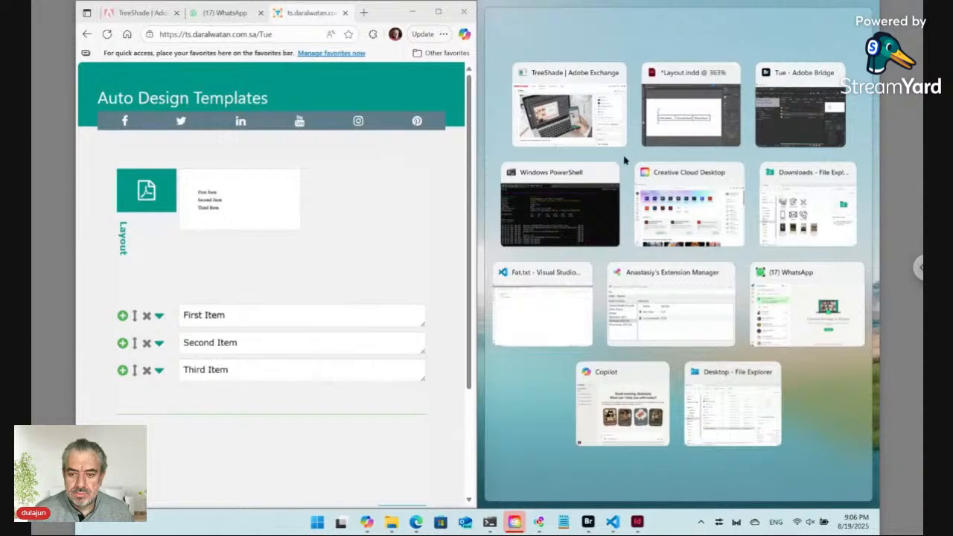
Snap Bridge beside Edge, then maximize it on the Workshop › Tue folder
click(793, 115)
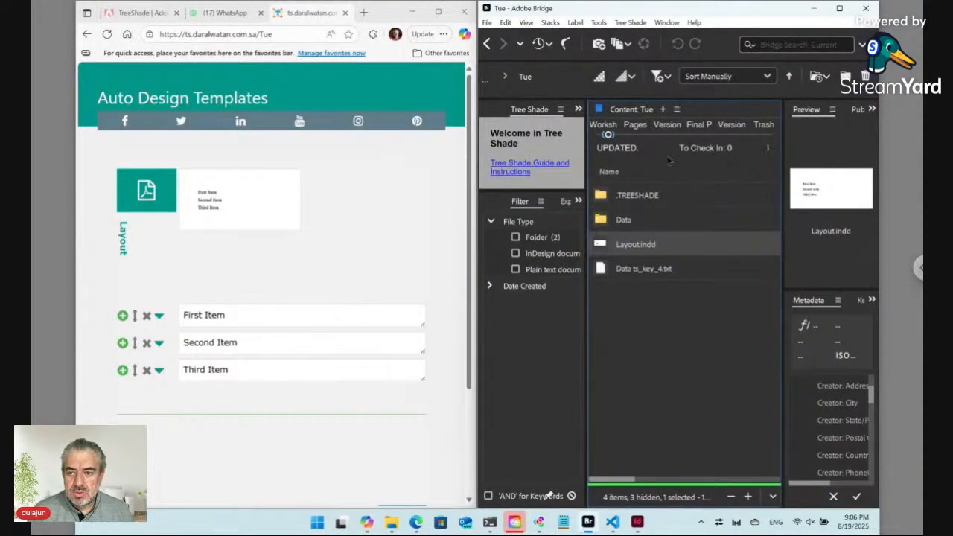
click(839, 8)
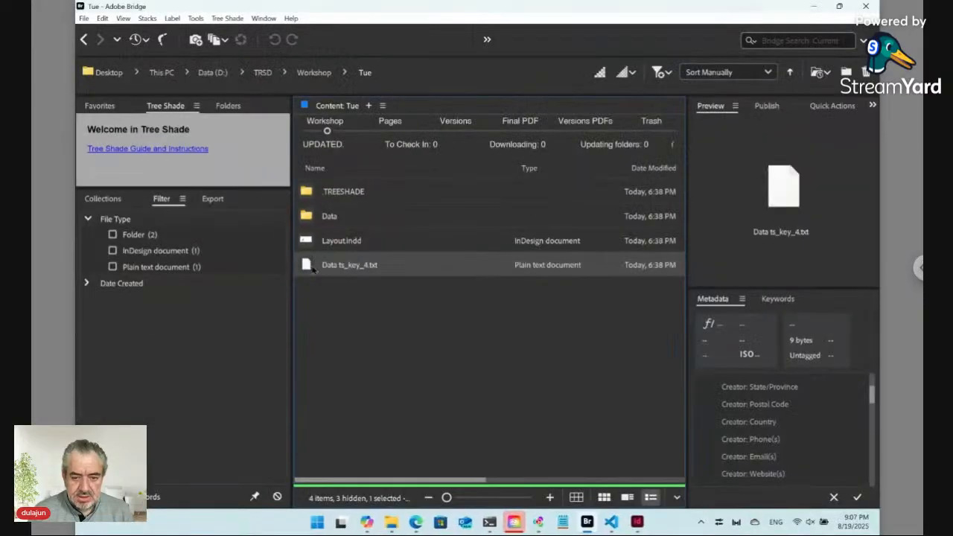
Open Data ts_key_4.txt in VS Code, close Fat.txt, and change line 1's 'Update' to 'Submit'
drag(307, 268, 395, 241)
key(alt+Tab)
key(alt+Tab)
key(alt+Tab)
key(alt+Tab)
key(alt+Tab)
key(alt+Tab)
key(alt+Tab)
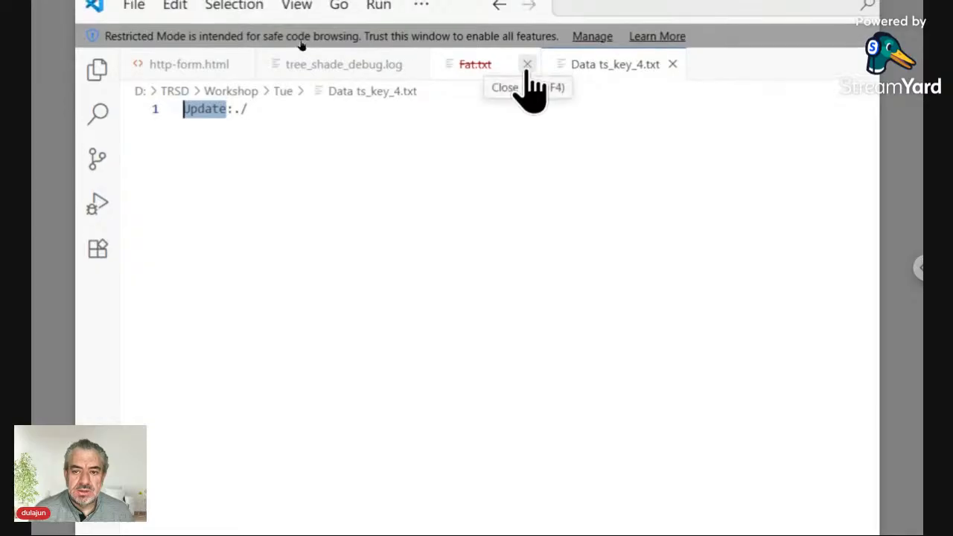
click(527, 58)
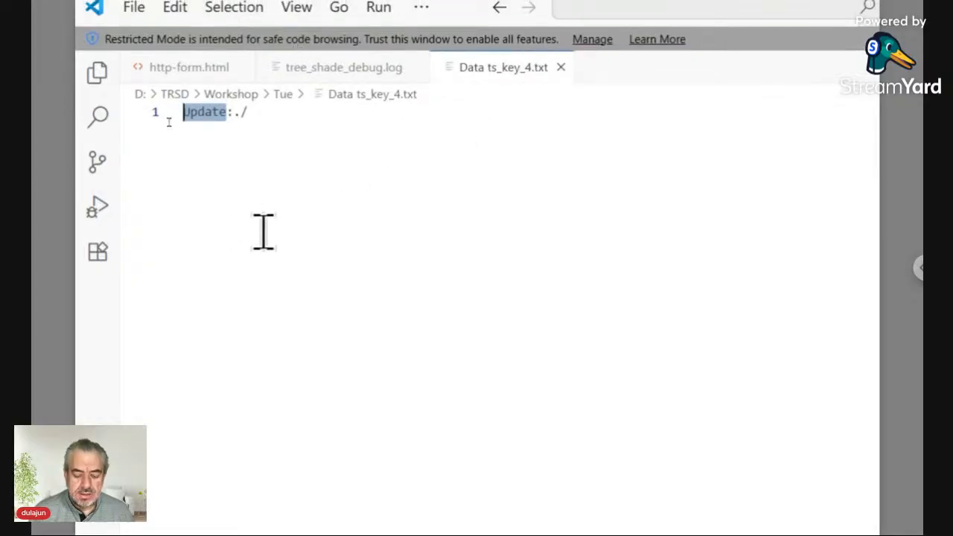
text(Submit)
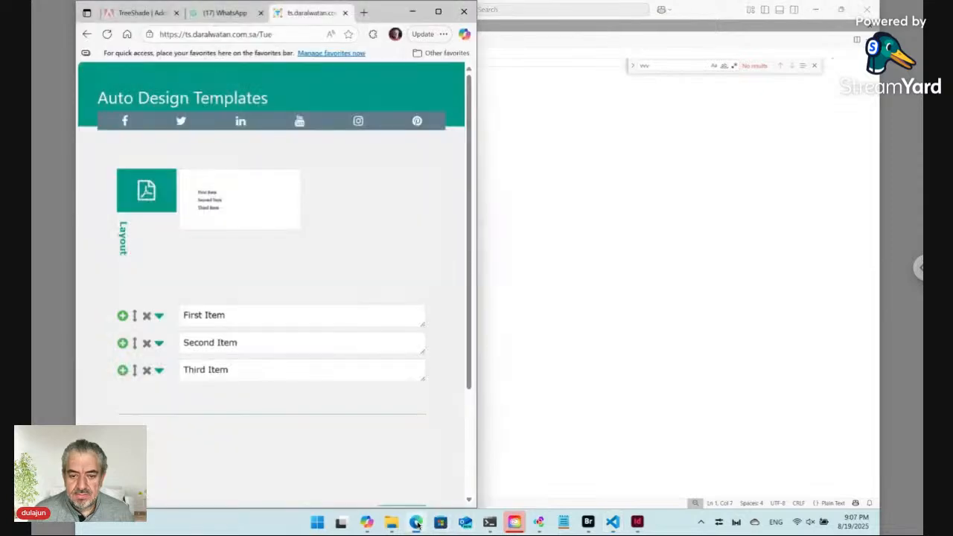
Reload the Auto Design Templates form in Edge so it offers Submit instead of Update
click(415, 522)
scroll(334, 367, down, 2)
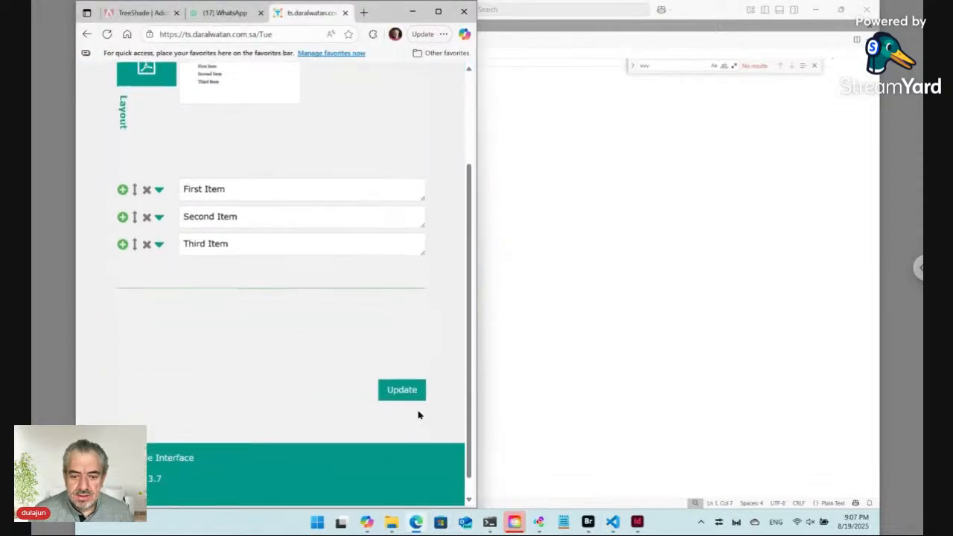
click(106, 33)
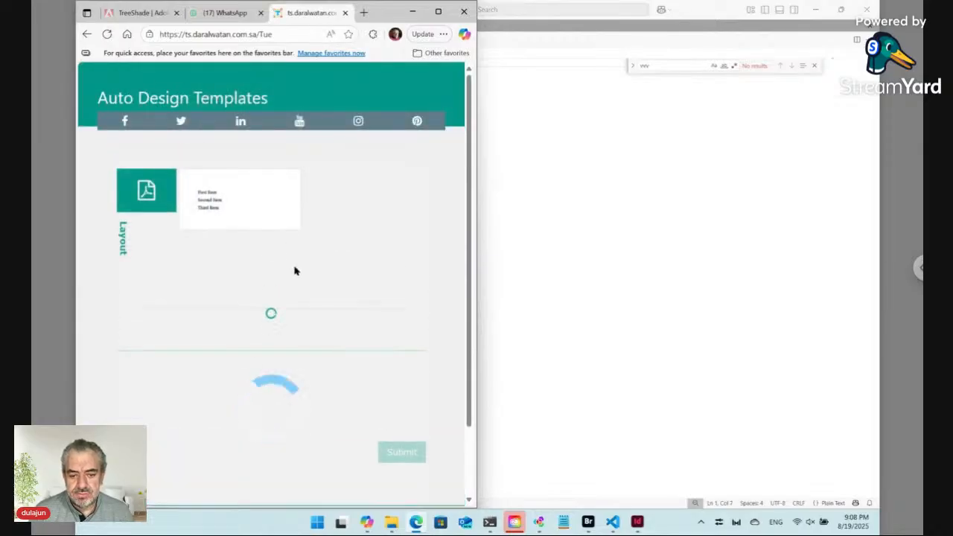
scroll(359, 319, down, 3)
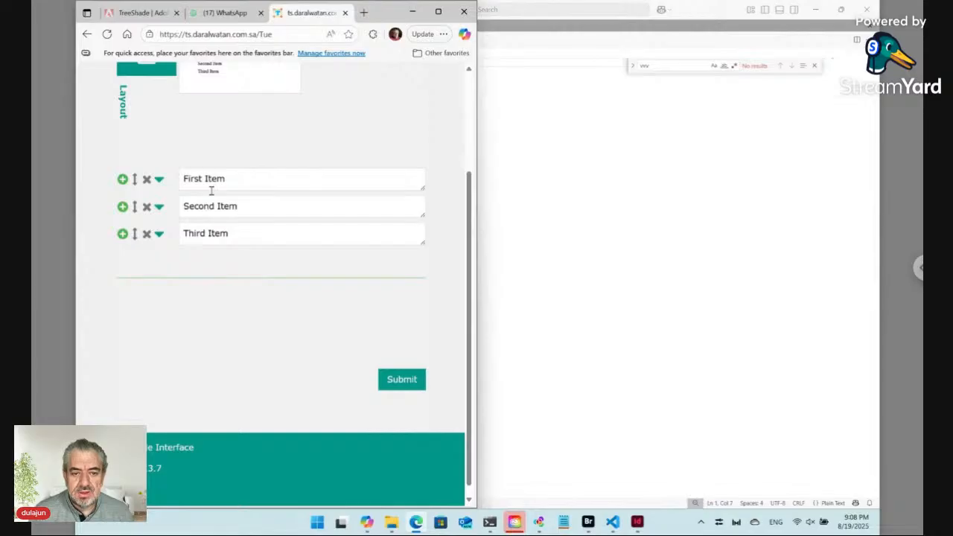
Add a new row after Third Item and rename it 'Fourth Item'
click(123, 234)
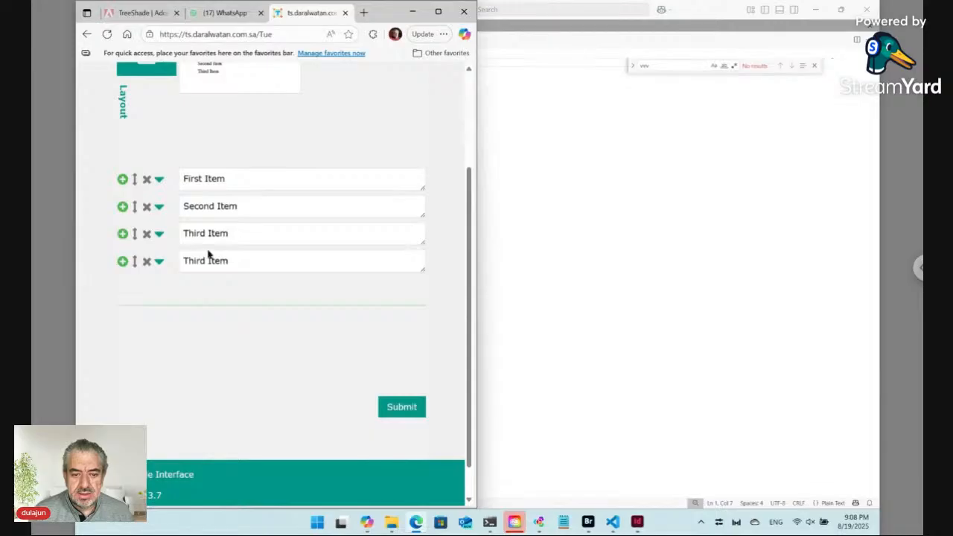
drag(205, 256, 170, 259)
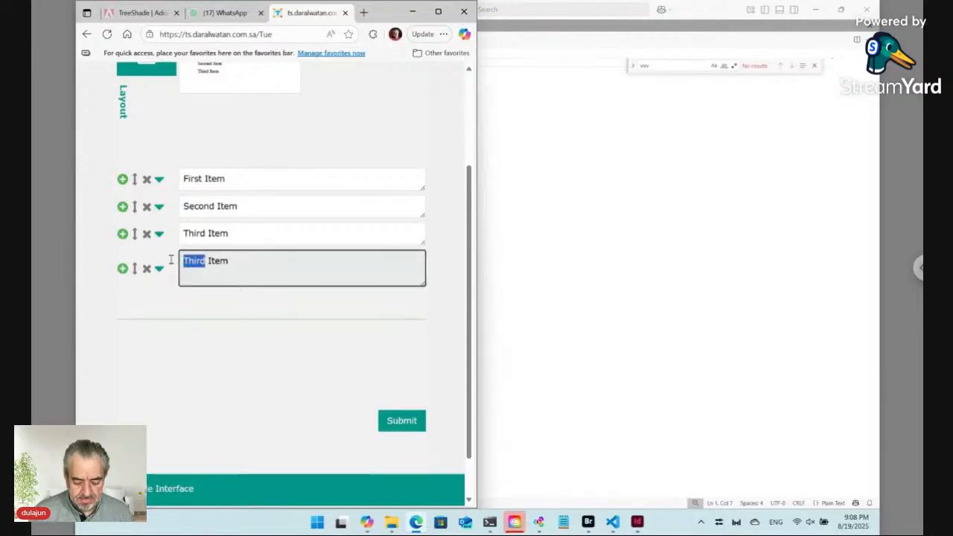
text(Fourth)
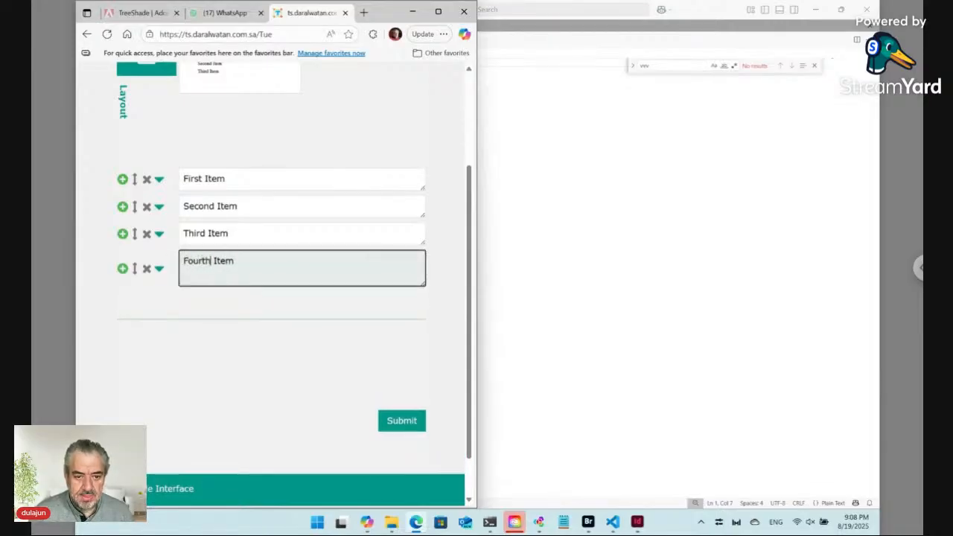
click(184, 299)
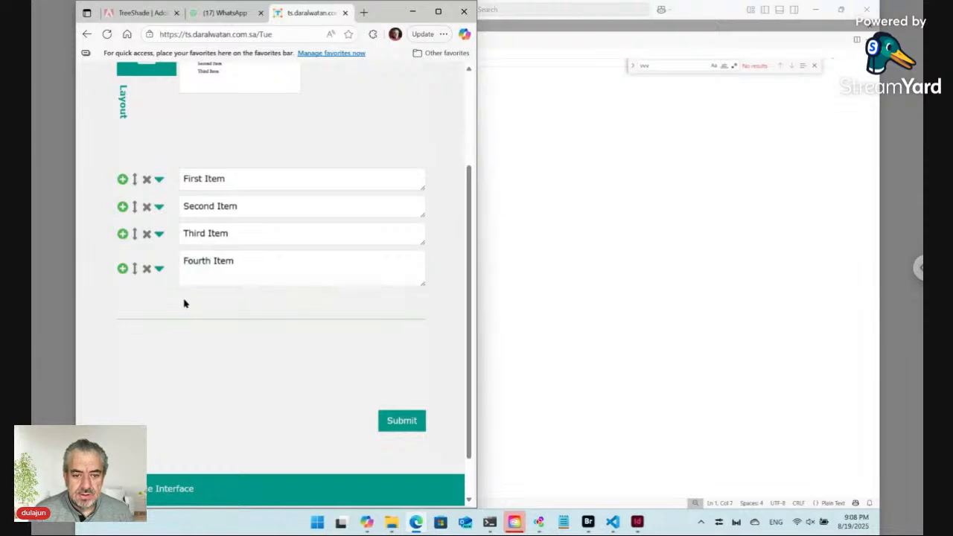
Delete Third Item, move Fourth Item to position 1, and submit the list
click(147, 234)
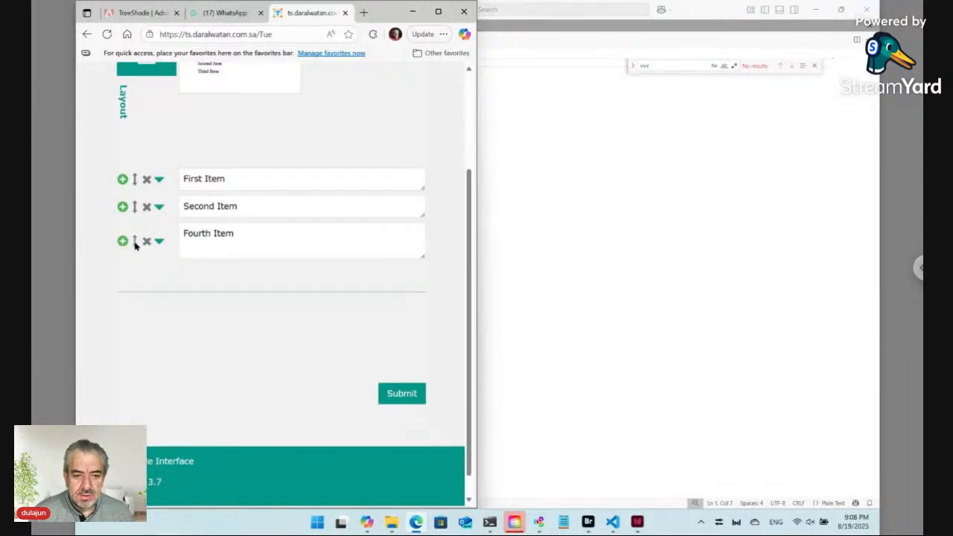
click(135, 241)
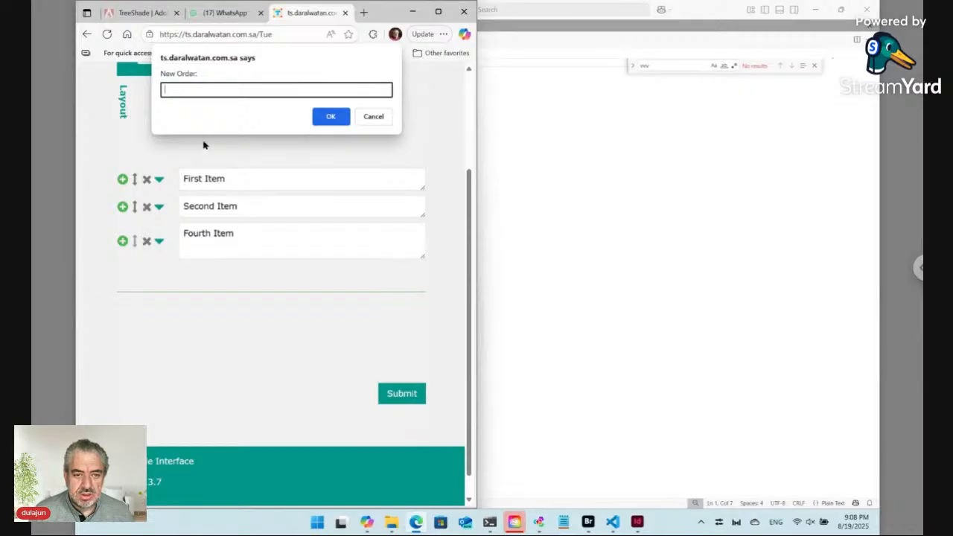
text(1)
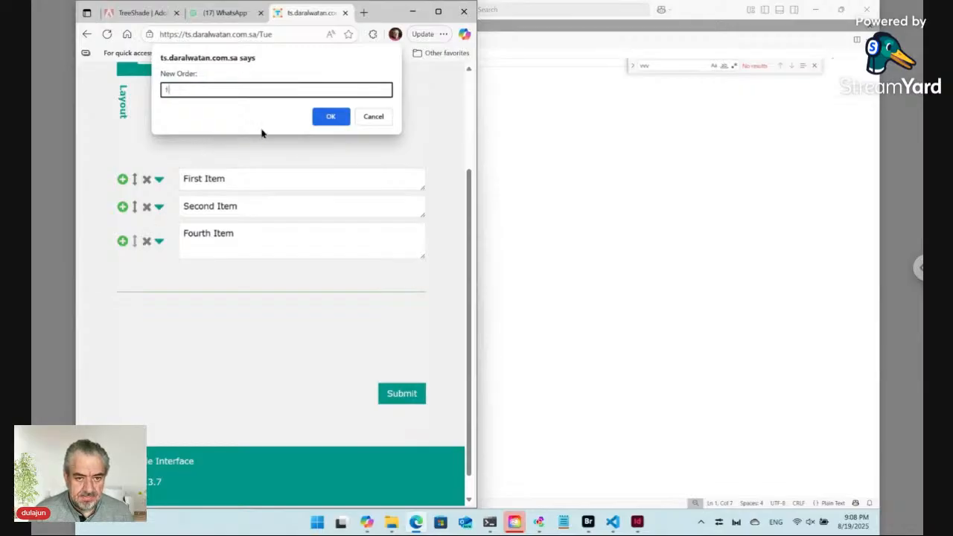
click(329, 117)
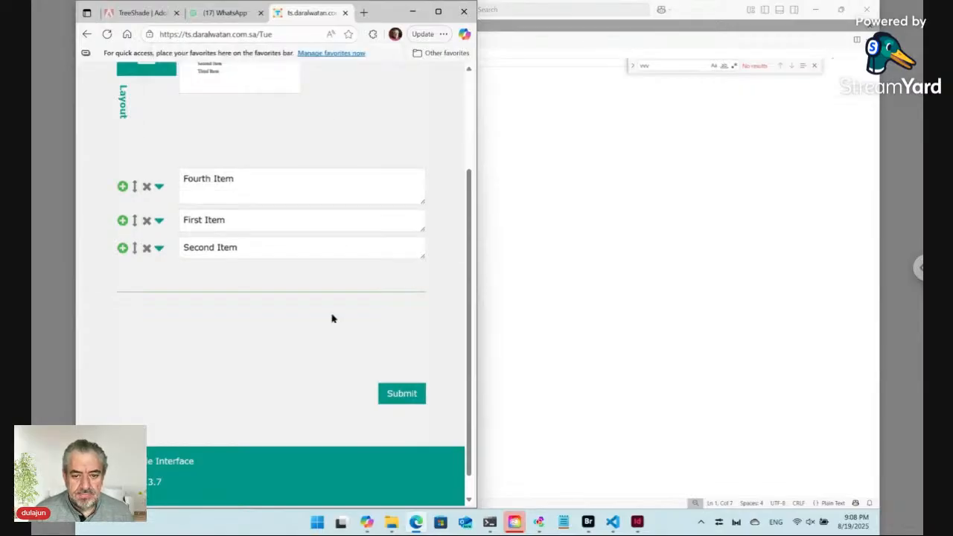
click(407, 396)
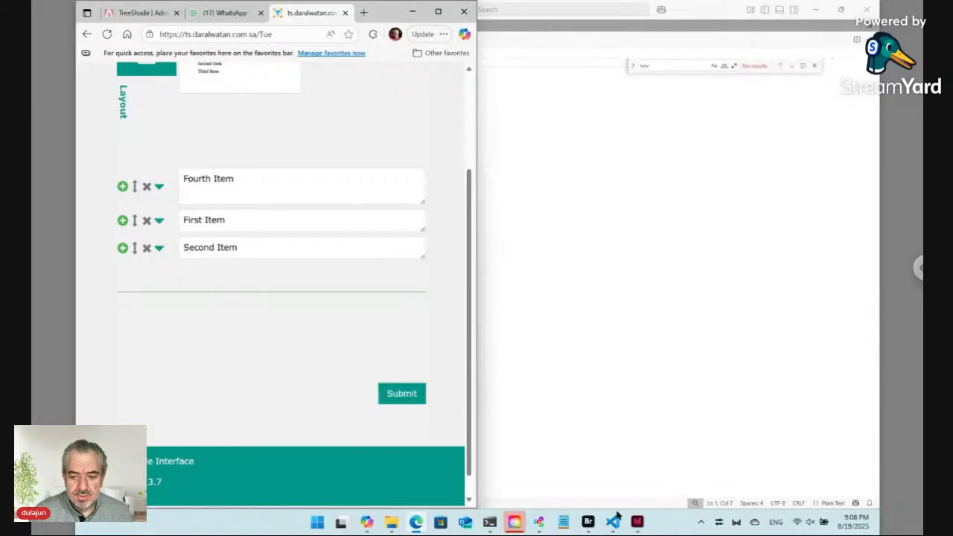
Restore InDesign's Layout.indd and place it in the right half beside the Edge form
click(637, 522)
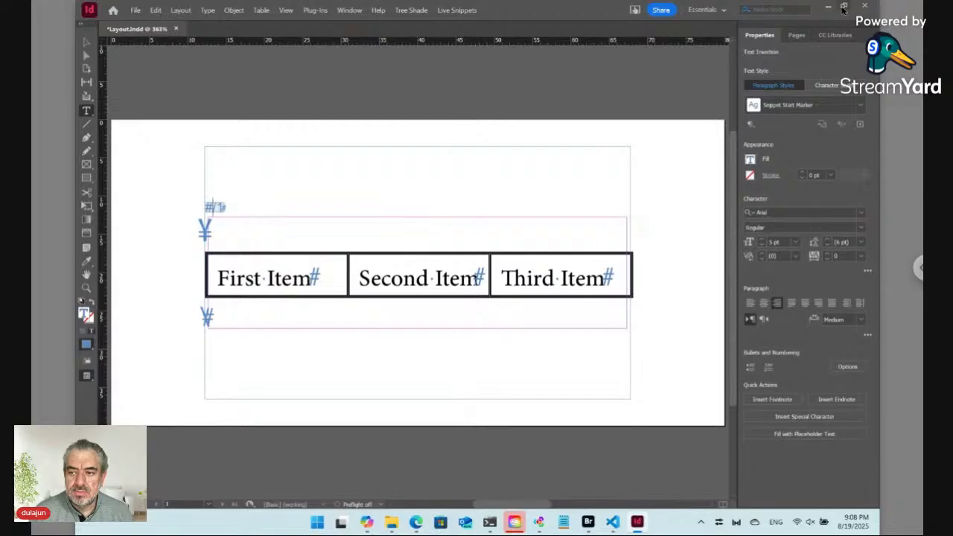
click(843, 9)
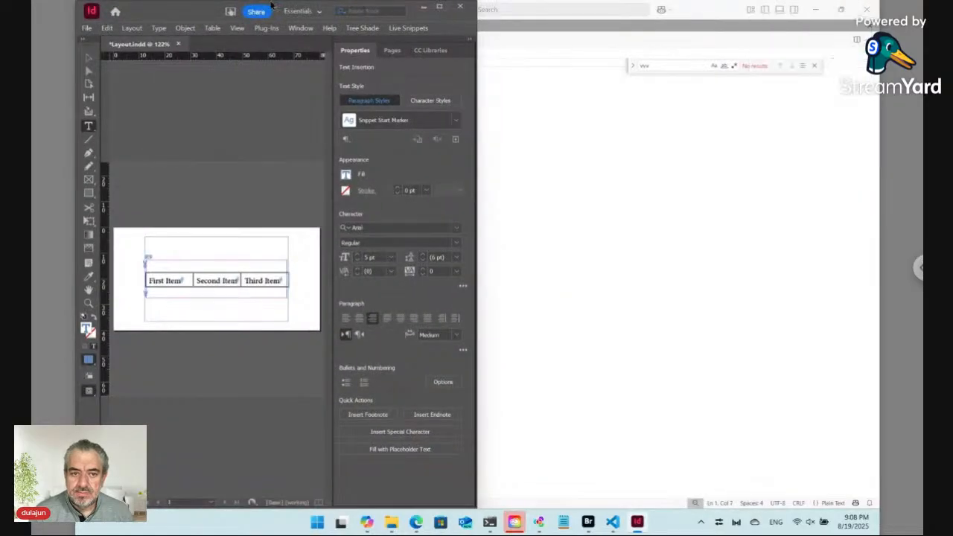
drag(183, 12, 577, 22)
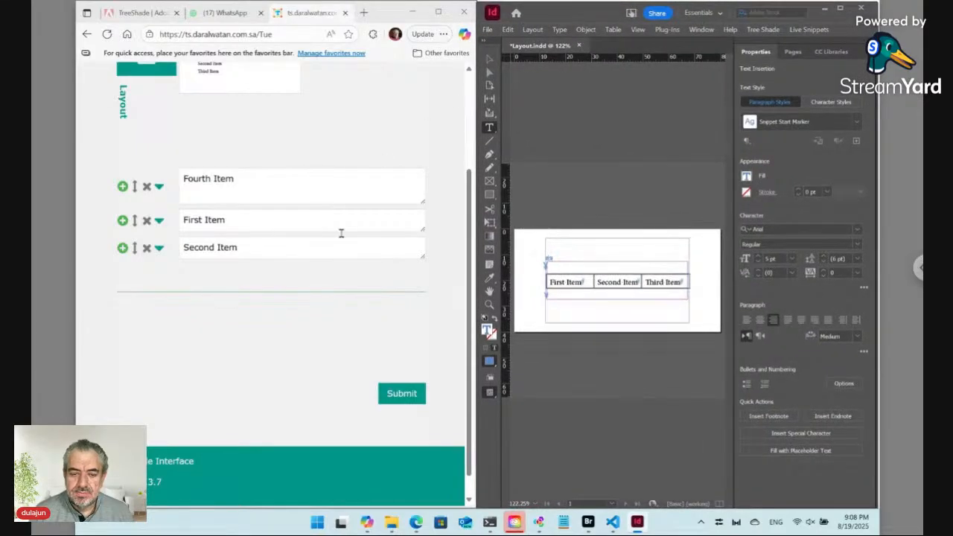
click(588, 522)
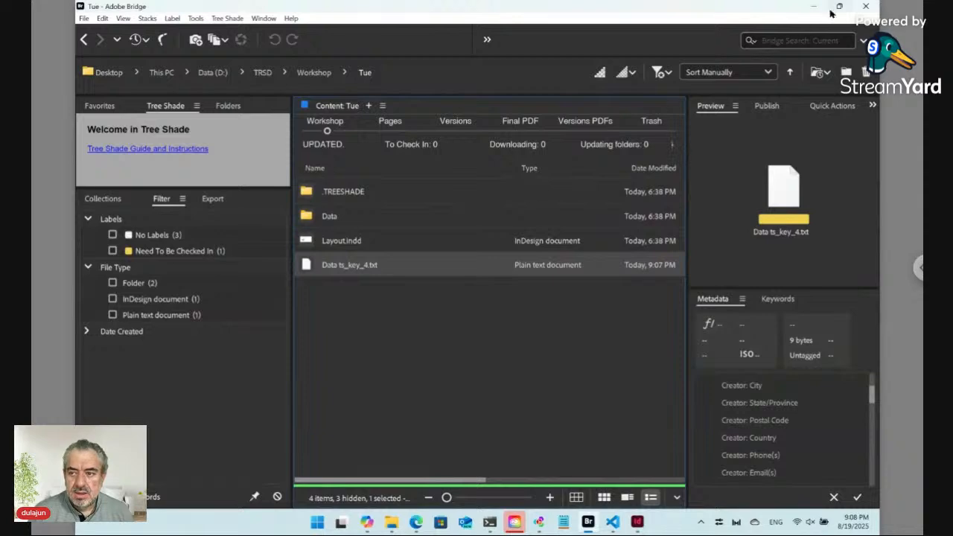
mouse_move(840, 9)
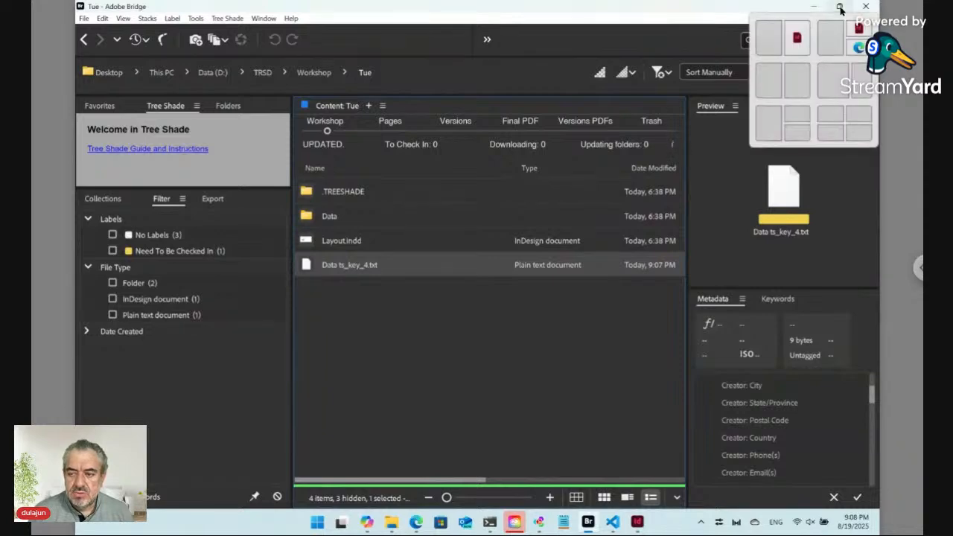
click(796, 78)
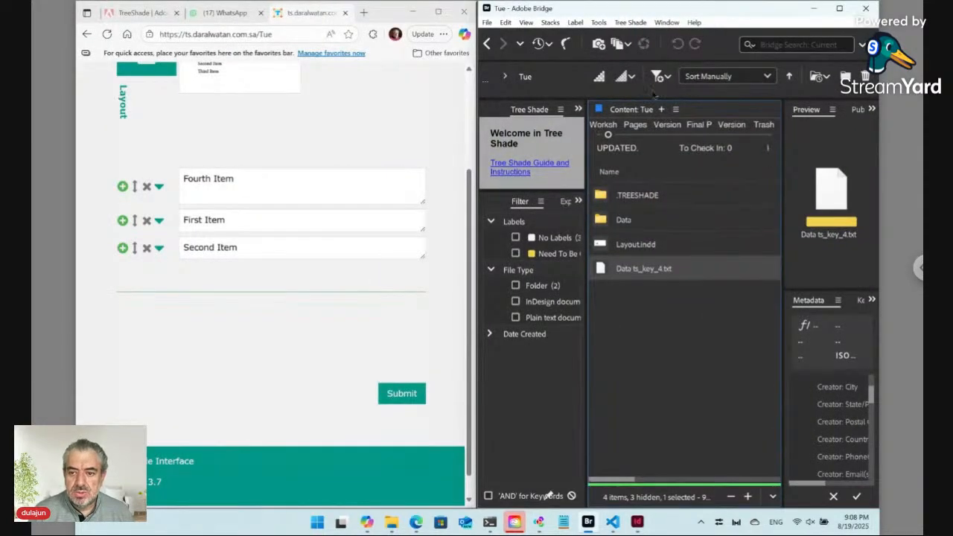
click(637, 522)
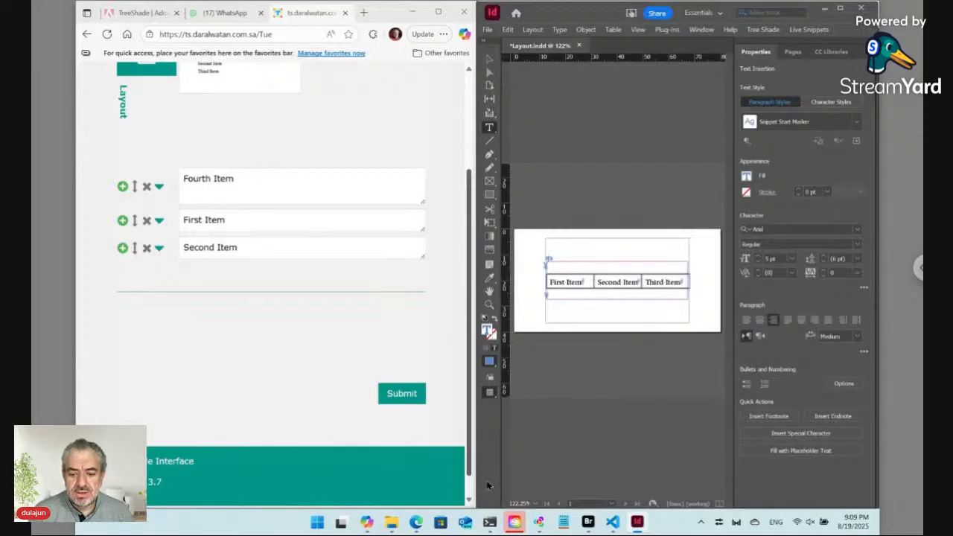
Run node main.js from D:/TRSD in PowerShell, then bring Bridge's Tue folder forward
click(488, 522)
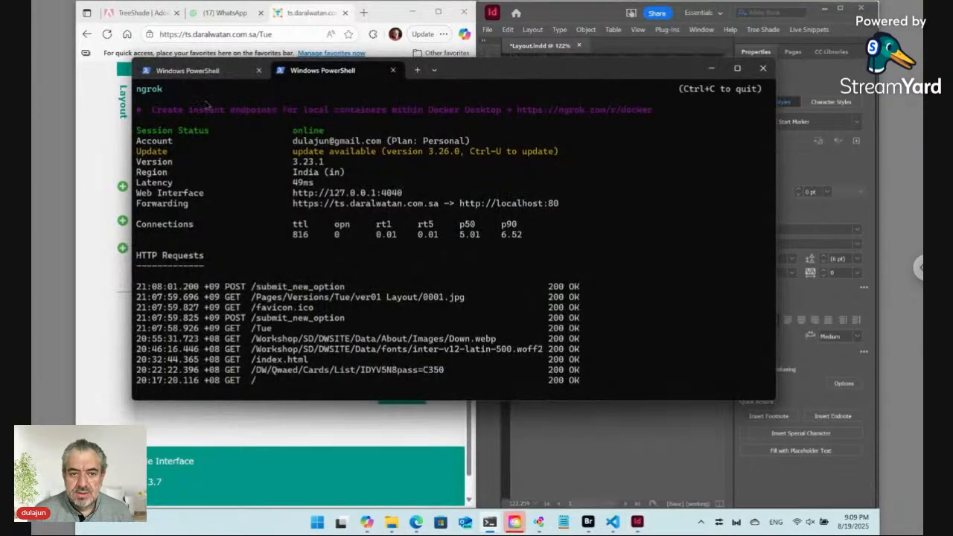
click(195, 71)
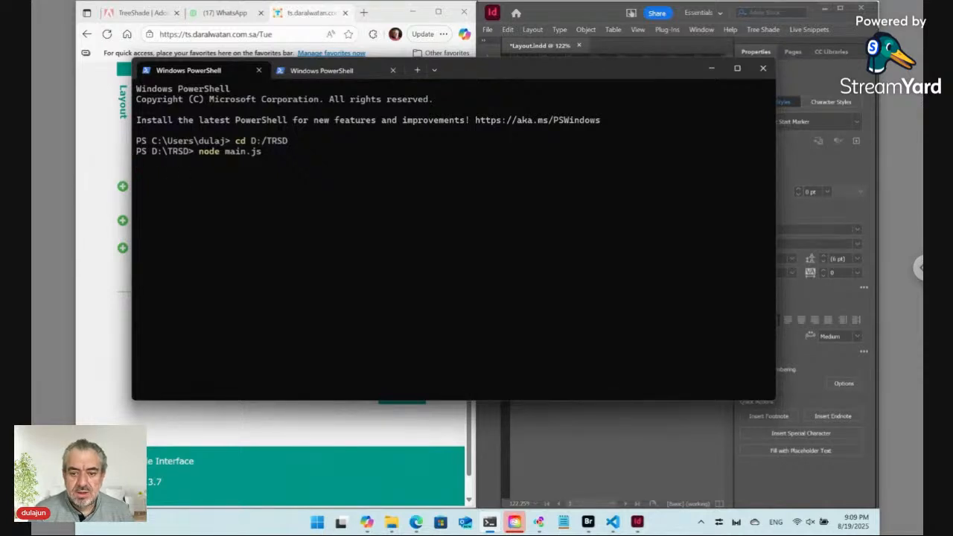
mouse_move(590, 525)
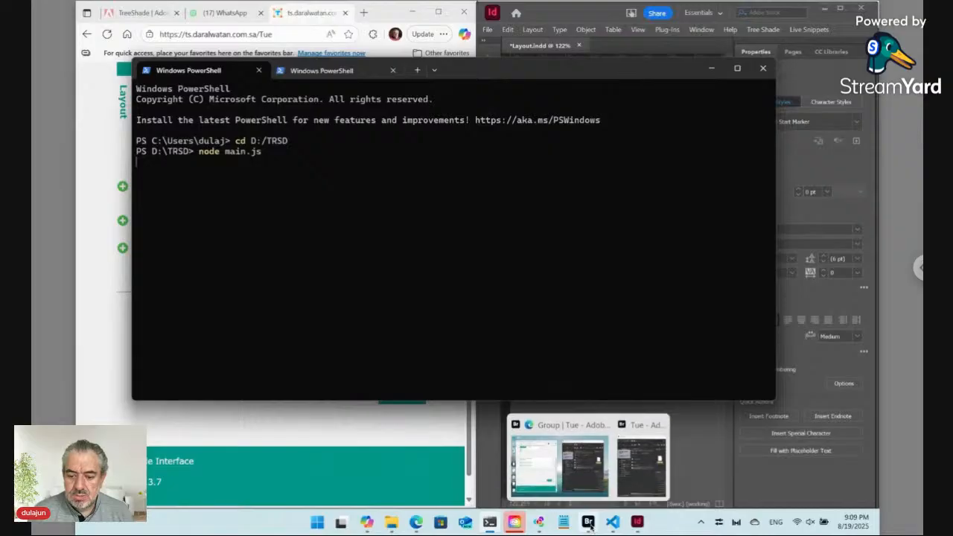
click(641, 465)
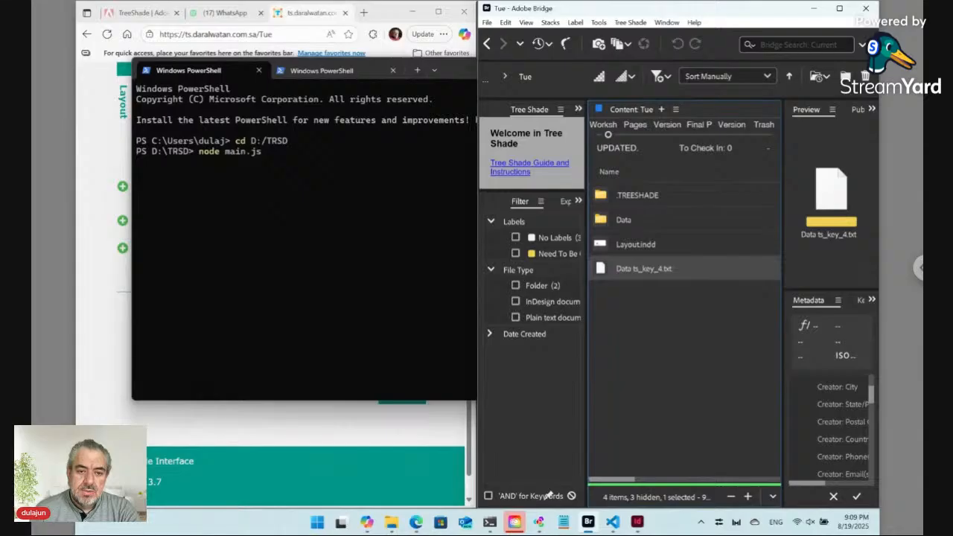
Submit the Edge form so Bridge receives ver01 Layout.pdf listing Fourth, First and Second Item
click(94, 325)
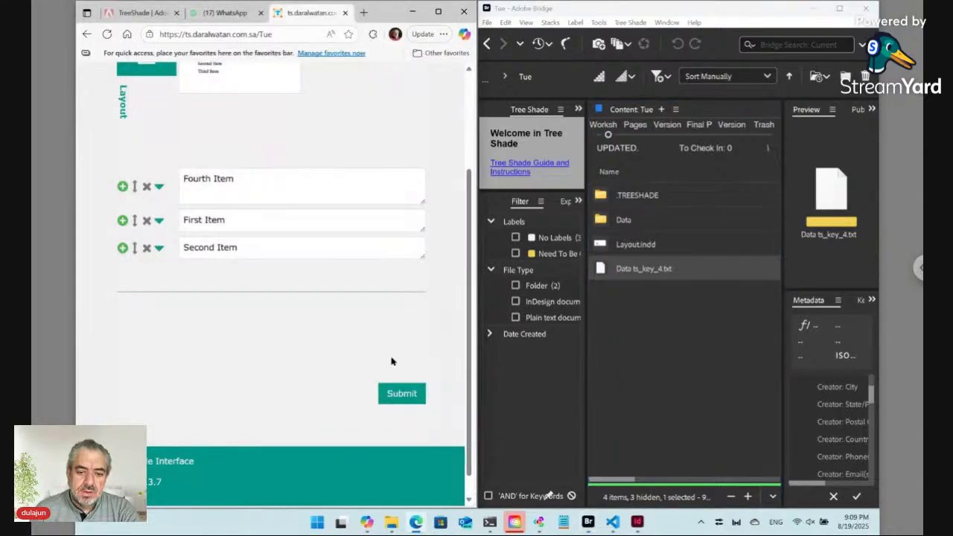
click(406, 394)
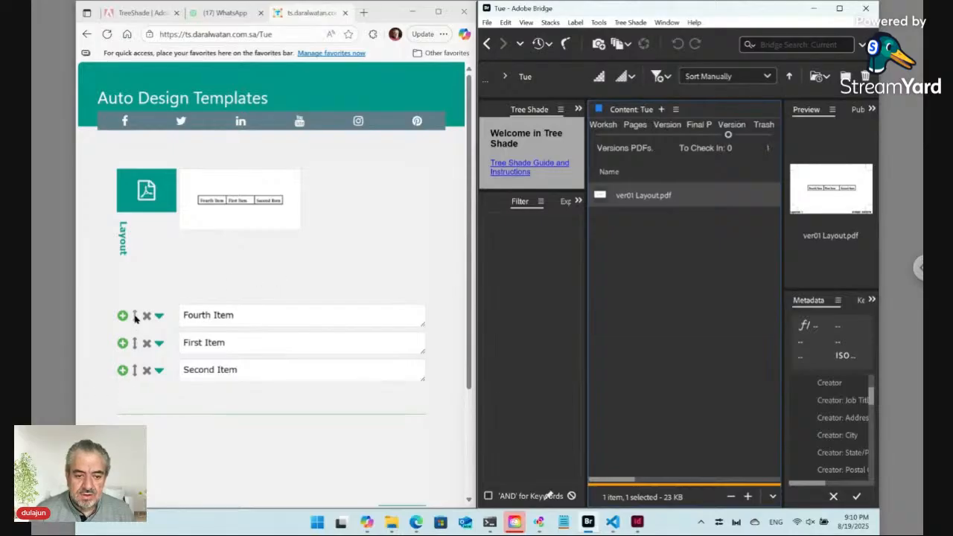
Move Fourth Item to position 3 in the TreeShade list
click(135, 315)
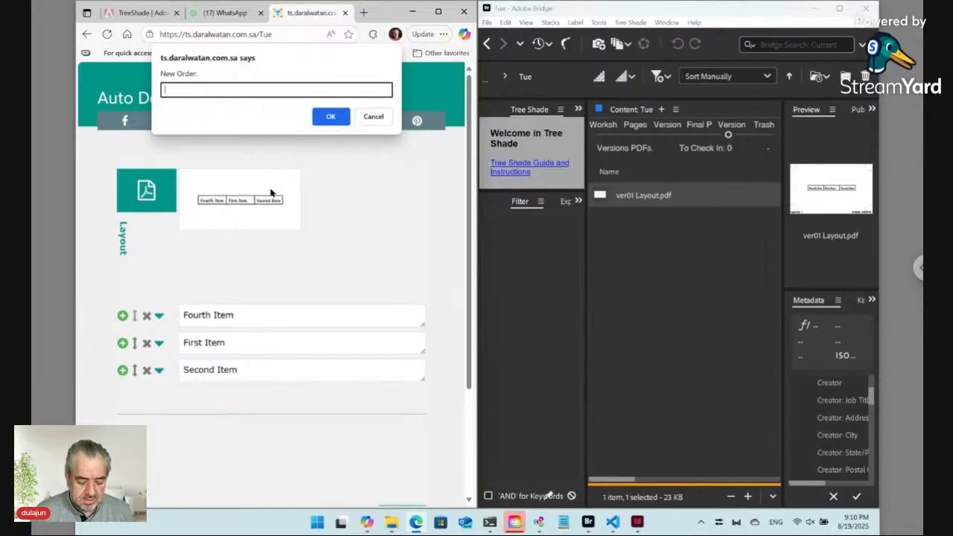
text(33)
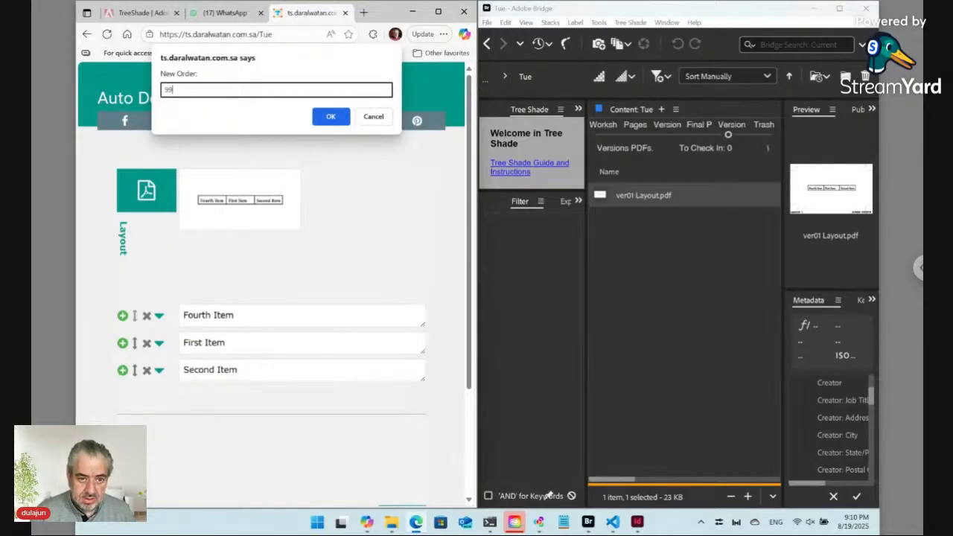
click(328, 117)
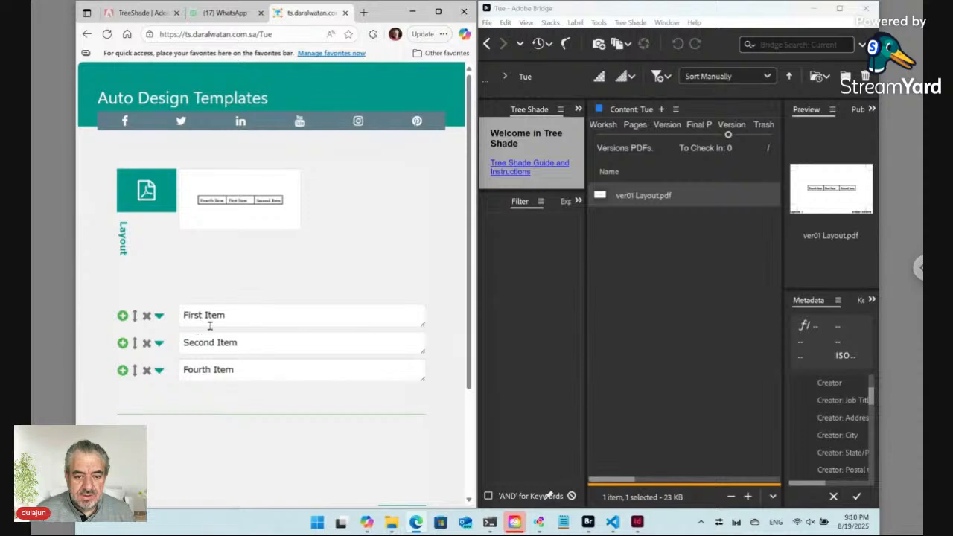
Duplicate the Second Item row and rename the copy to Third Item
click(123, 343)
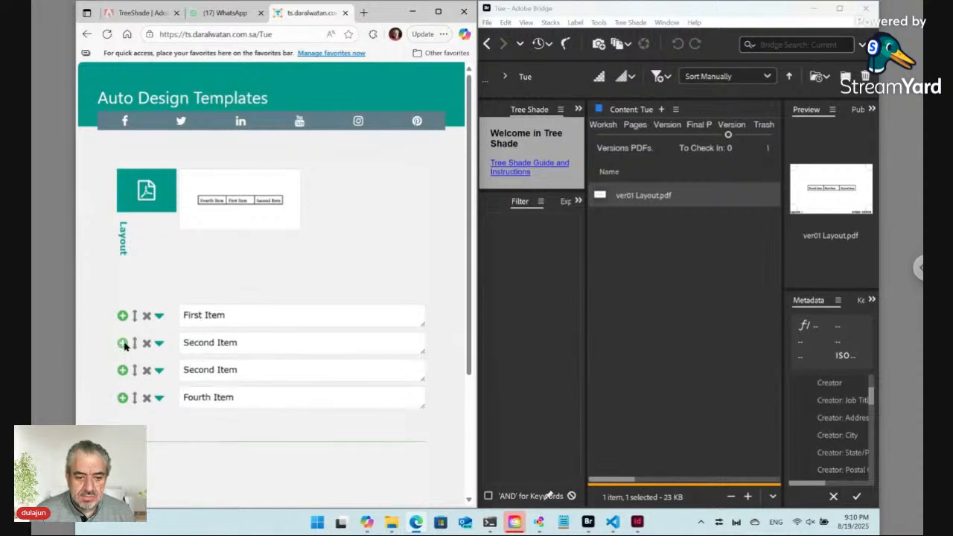
double_click(214, 369)
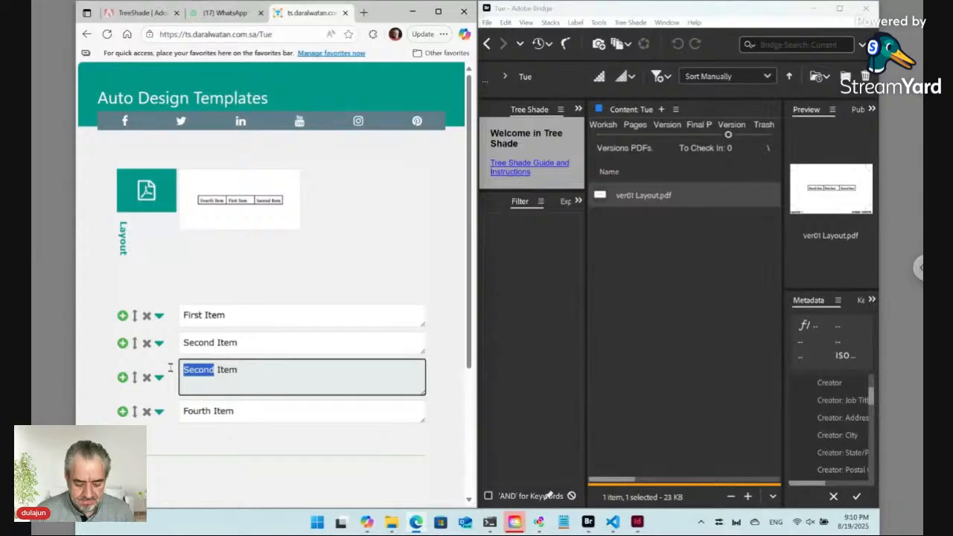
text(Third)
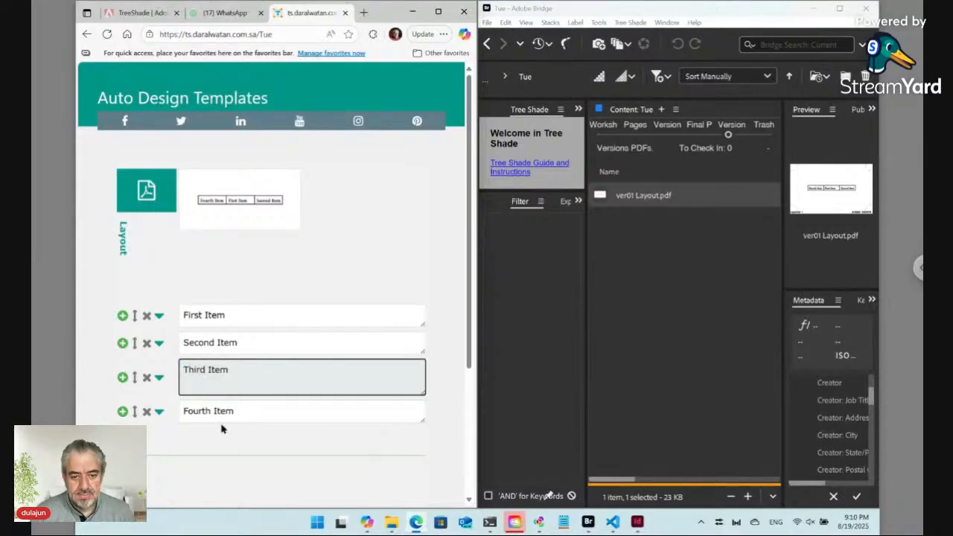
Submit the First, Second, Third, Fourth Item list so the layout preview refreshes
click(267, 460)
scroll(269, 462, down, 2)
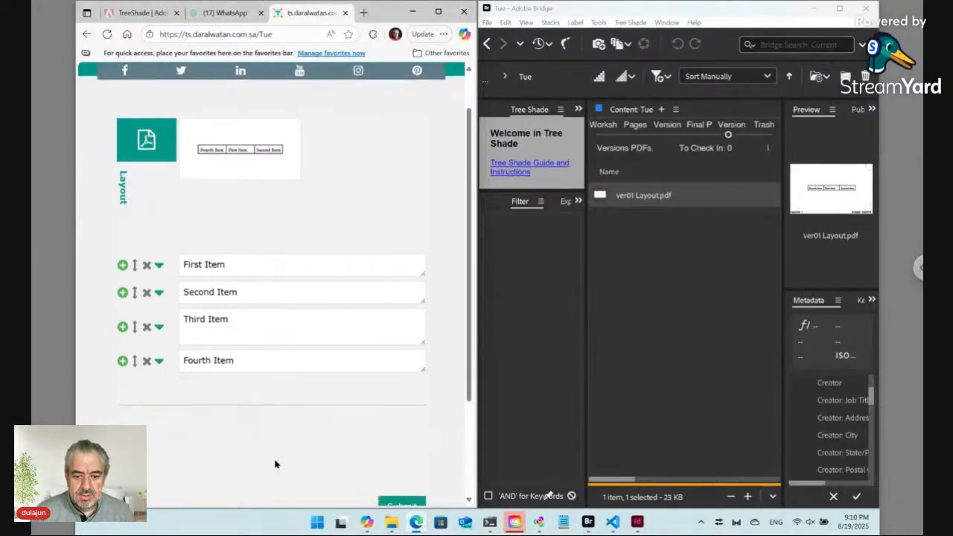
scroll(275, 463, down, 2)
click(408, 370)
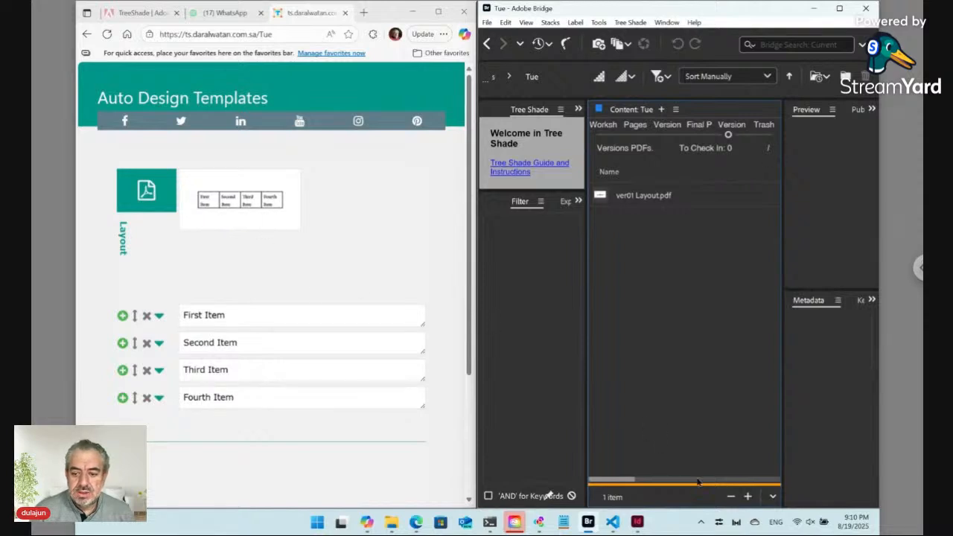
Maximize Layout.indd in InDesign and select the snippet marker text above the four-column table
click(639, 521)
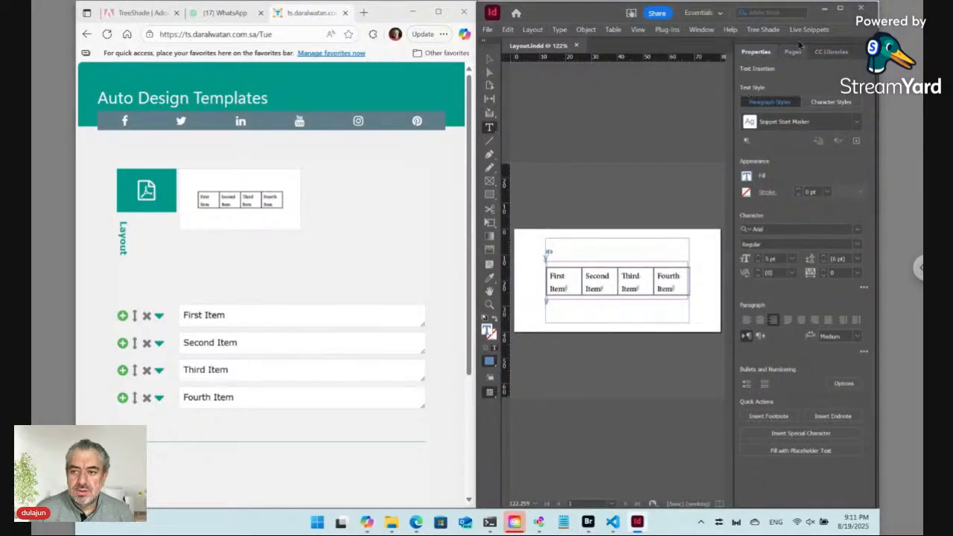
click(841, 10)
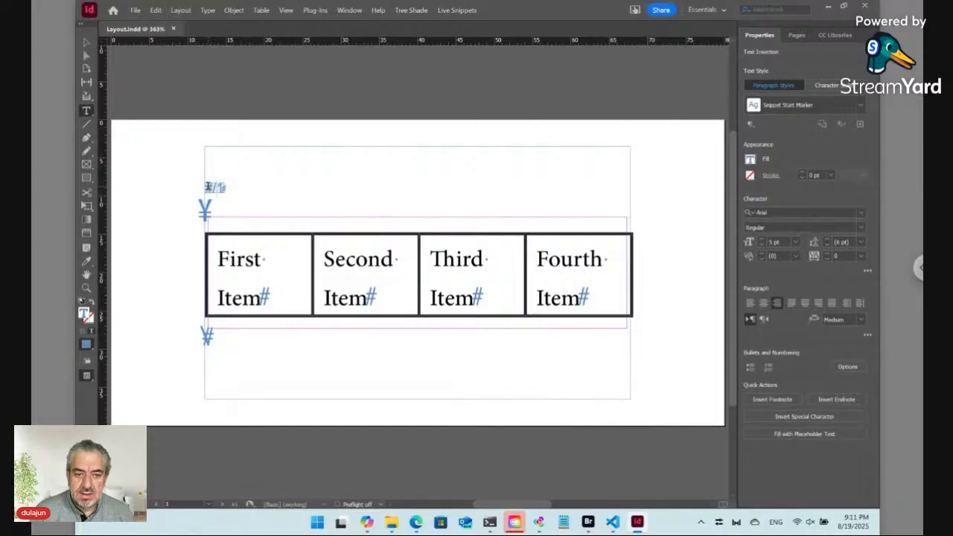
drag(205, 187, 216, 187)
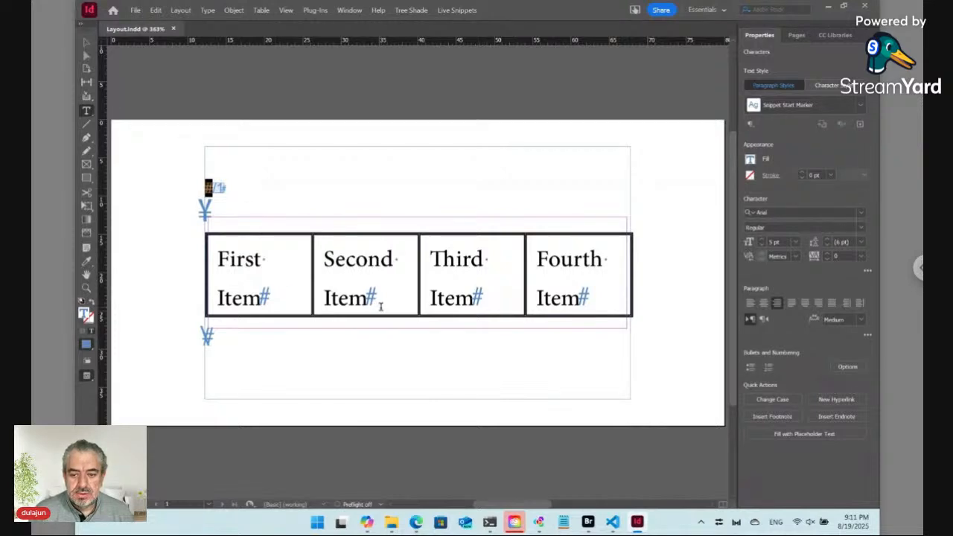
Delete the old four-cell table at its anchor in the text frame
click(249, 351)
key(ctrl+shift+Up)
key(BackSpace)
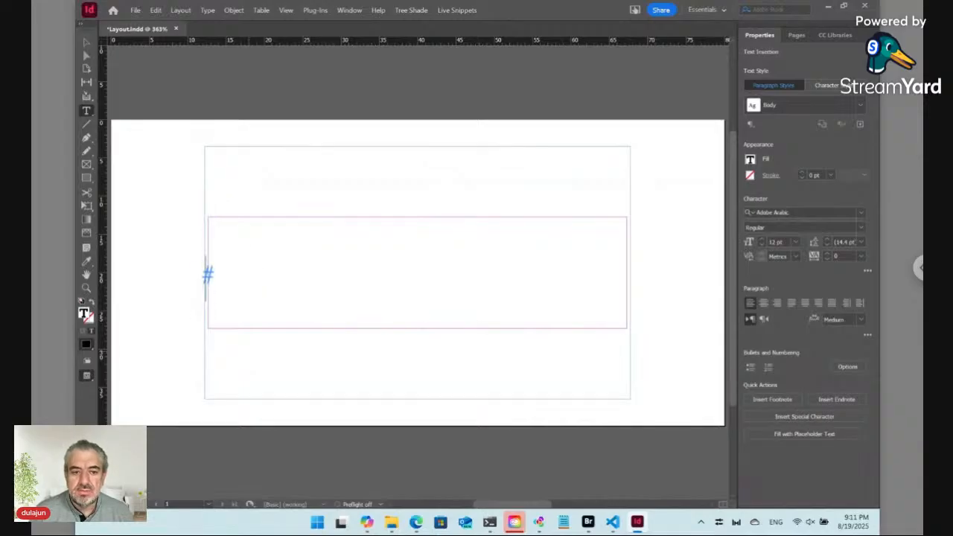
Start a New Live Snippet and change its phrase from #/1 to #/2
click(455, 10)
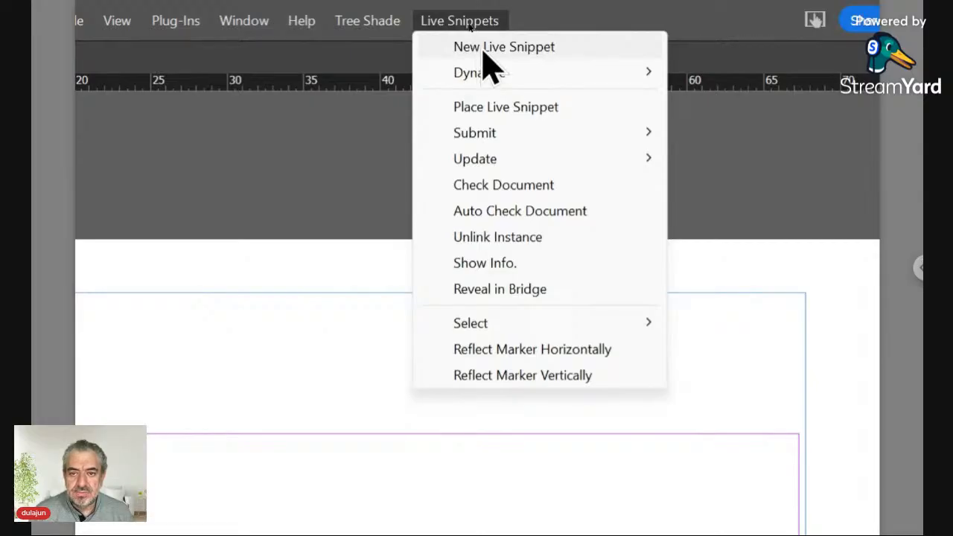
click(484, 51)
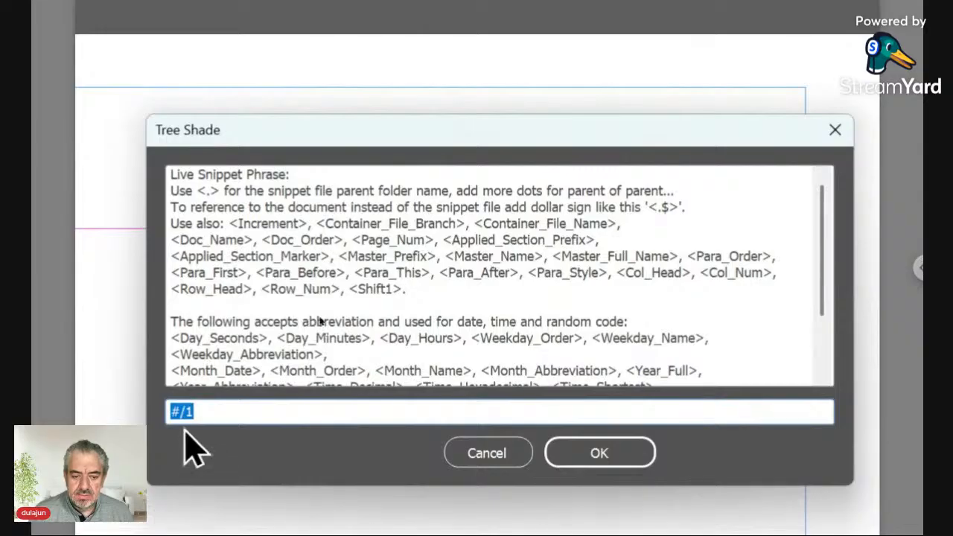
click(183, 412)
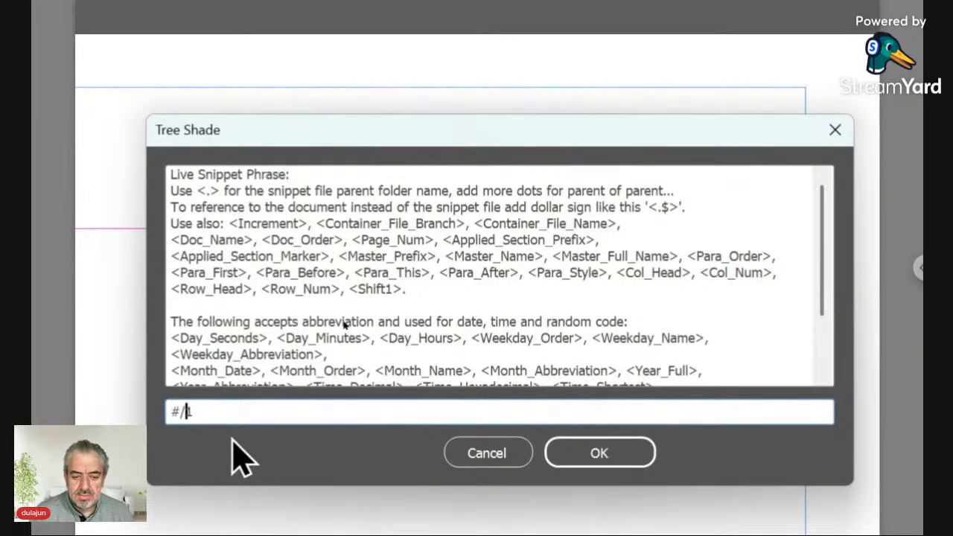
key(shift+Right)
key(shift+Right)
key(shift+Right)
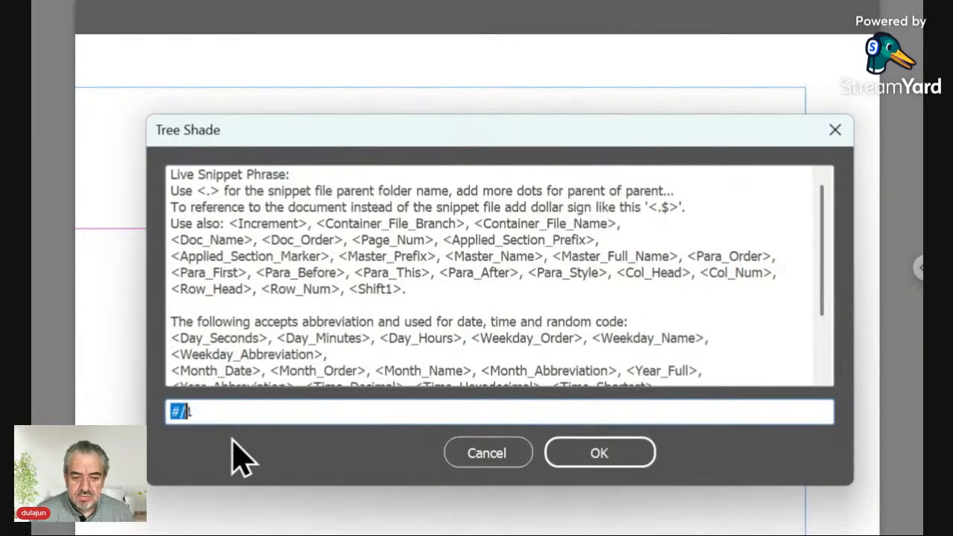
key(shift+Left)
key(shift+Left)
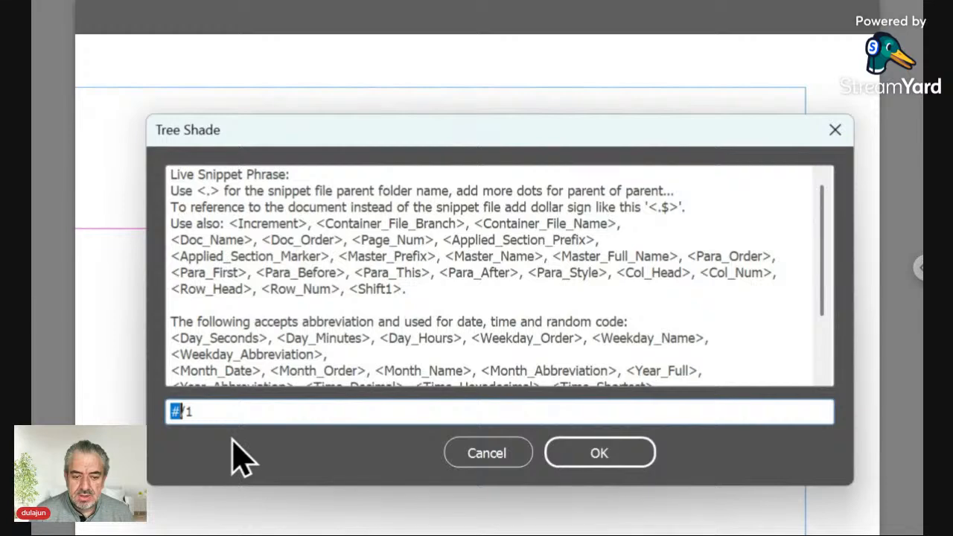
key(Right)
key(Right)
key(shift+Right)
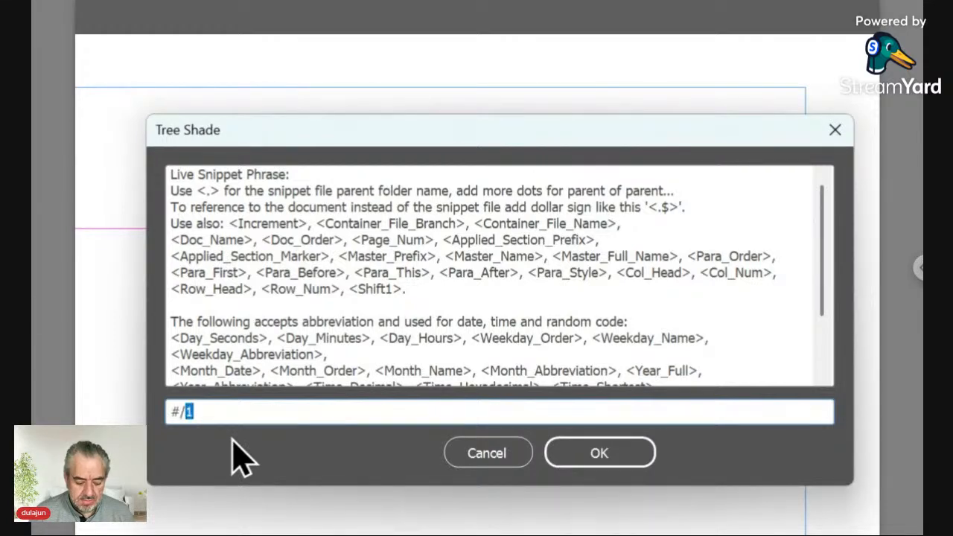
text(2)
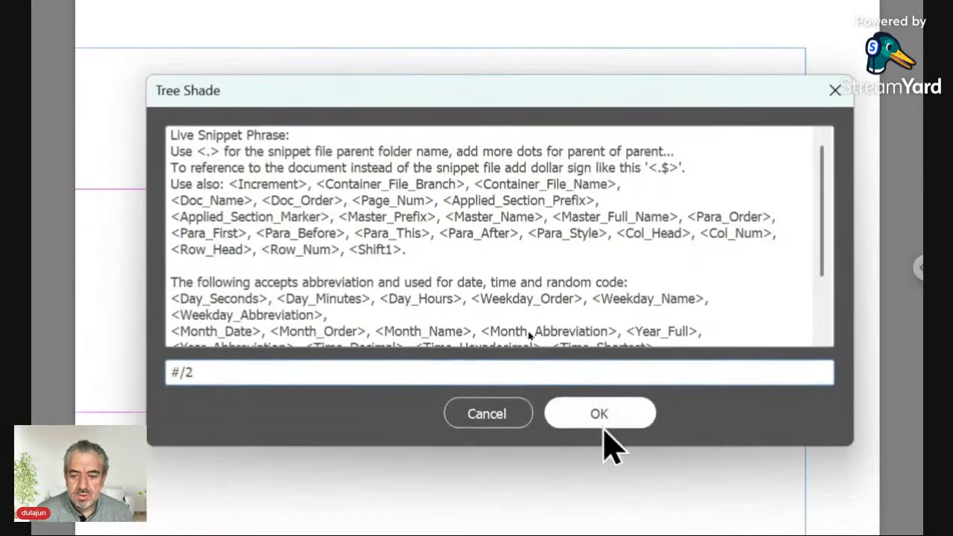
Confirm the #/2 snippet phrase, then bring Adobe Bridge to the front
click(603, 453)
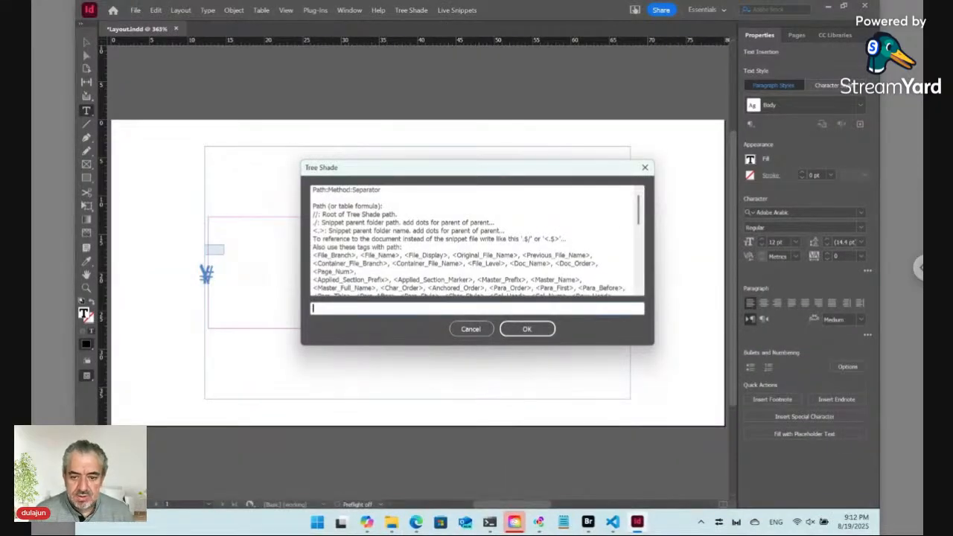
click(588, 521)
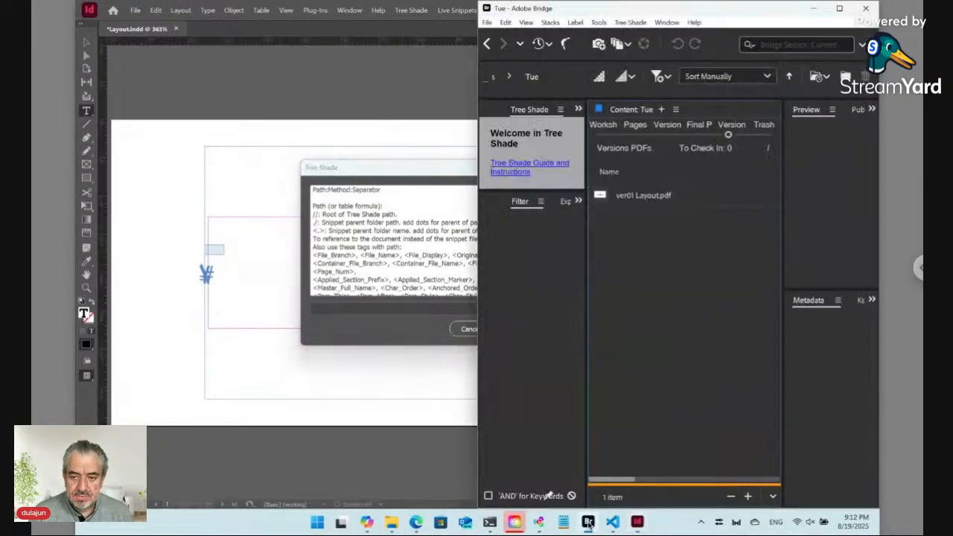
Maximize Bridge and open the Data folder under Workshop > Tue to view its text files
click(839, 8)
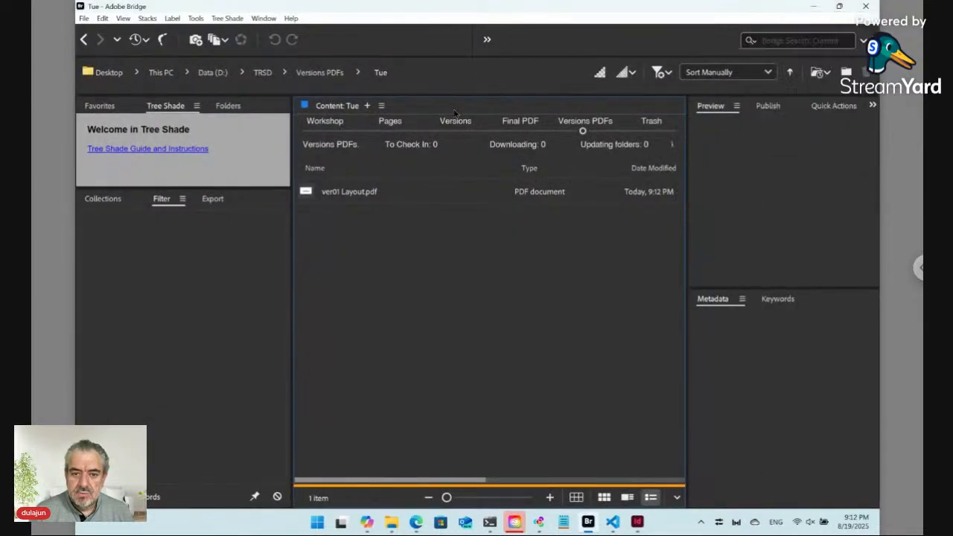
click(324, 132)
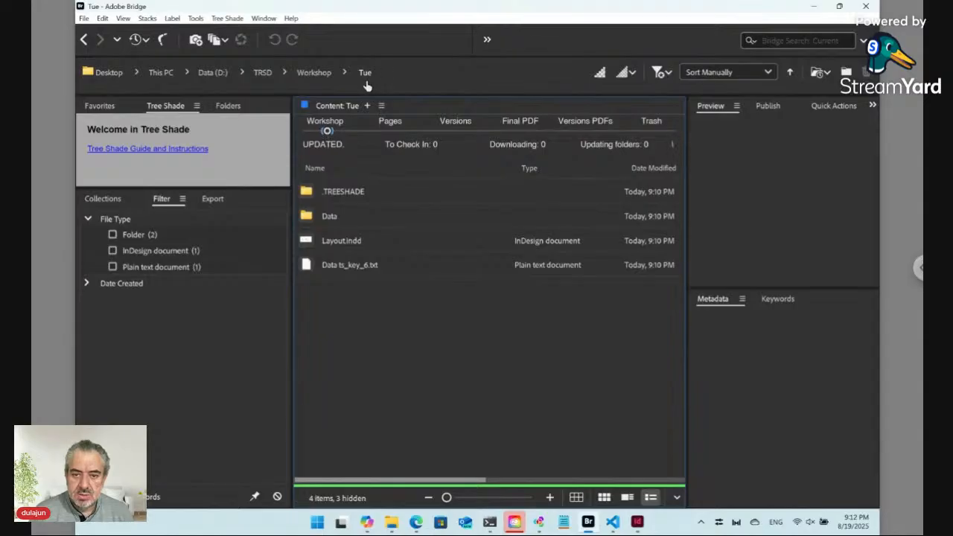
click(338, 224)
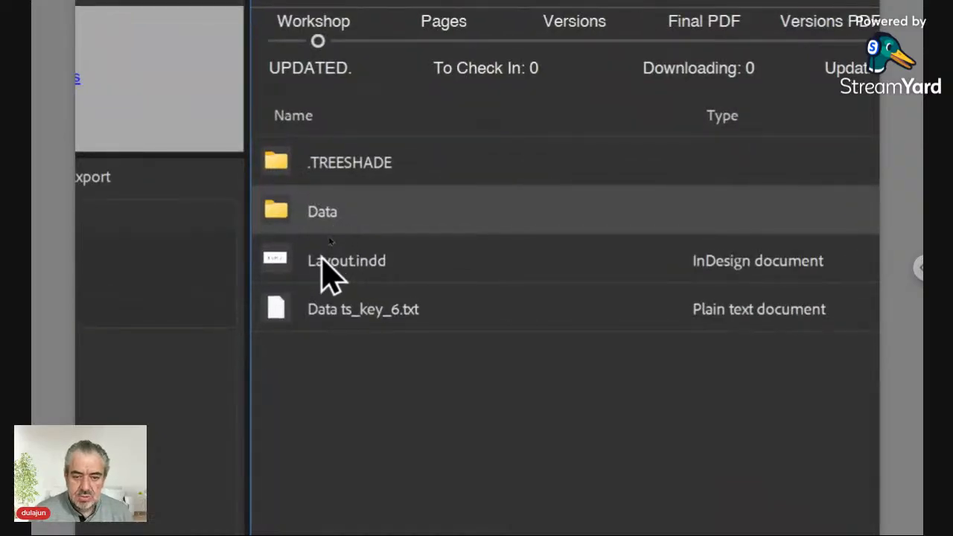
double_click(290, 212)
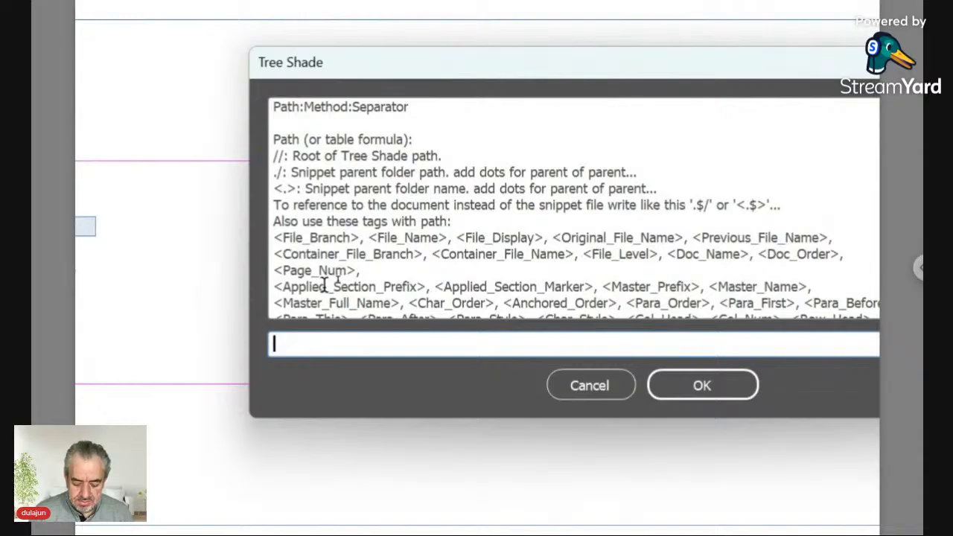
Enter the path rule .$/Data/ID*:Place:\r in the Tree Shade prompt
text(.)
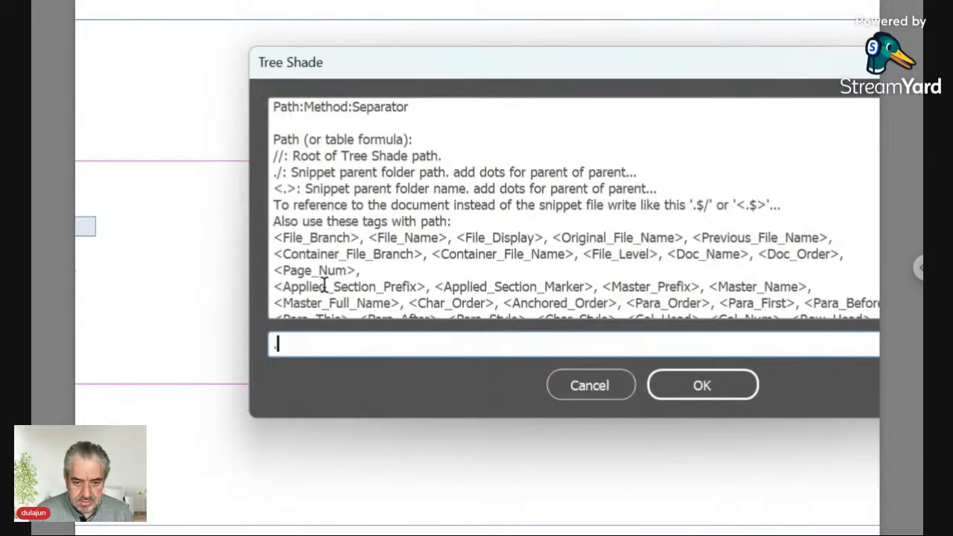
text($/)
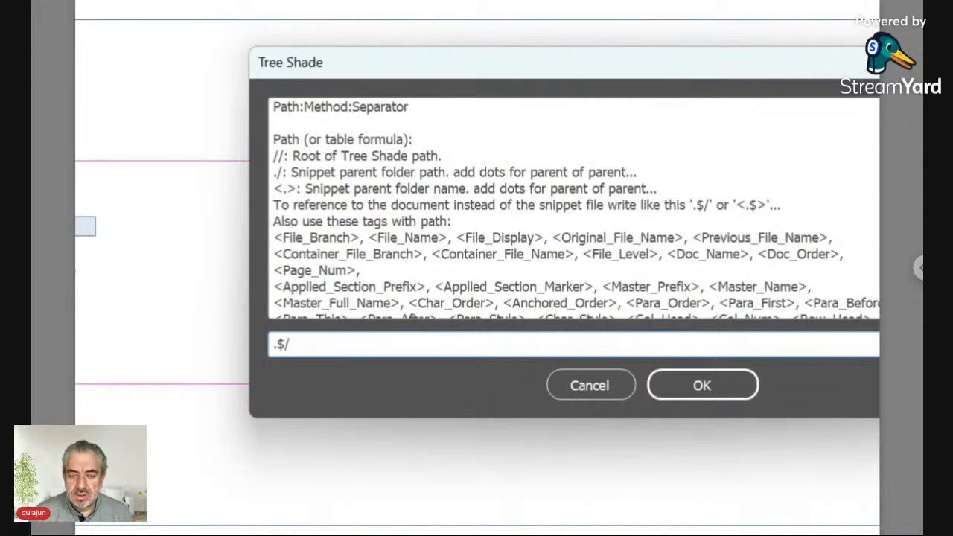
key(Left)
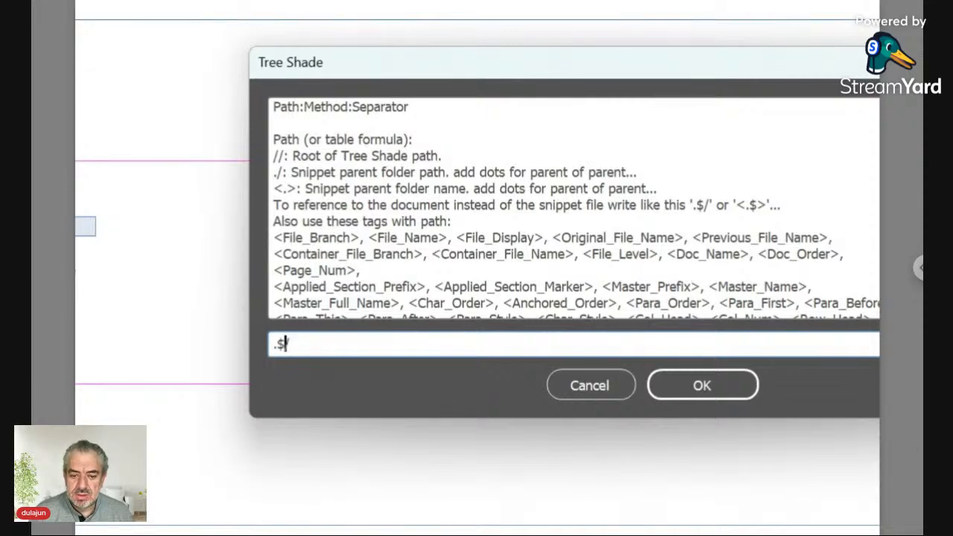
key(shift+Left)
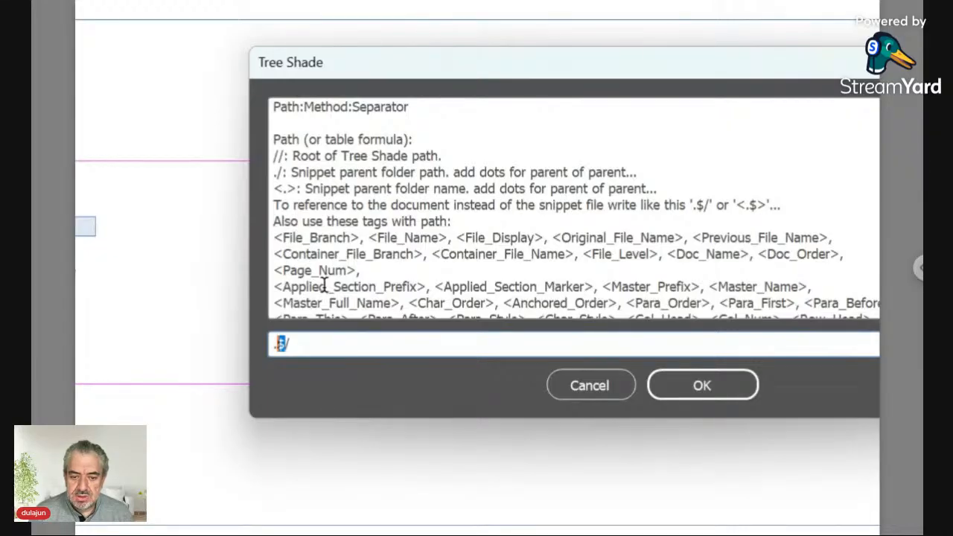
key(BackSpace)
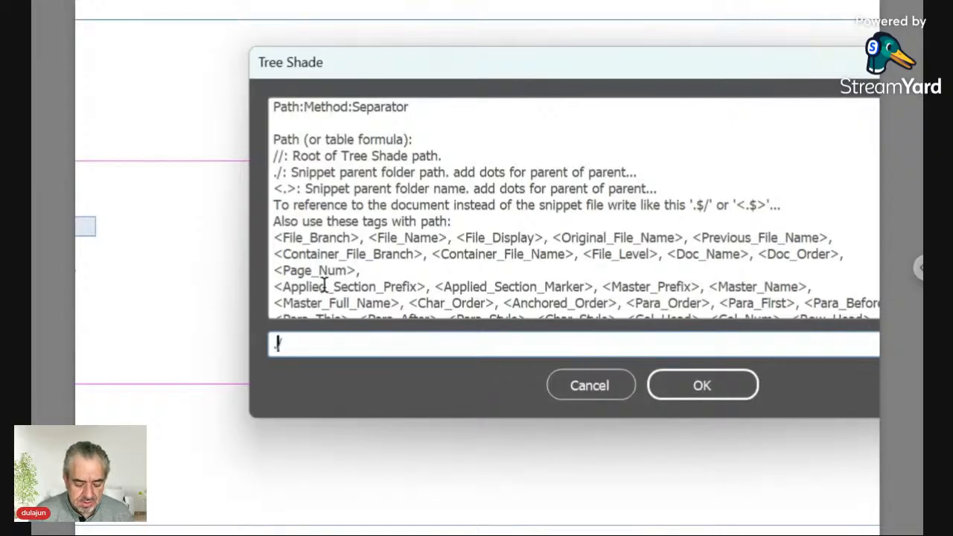
text($/)
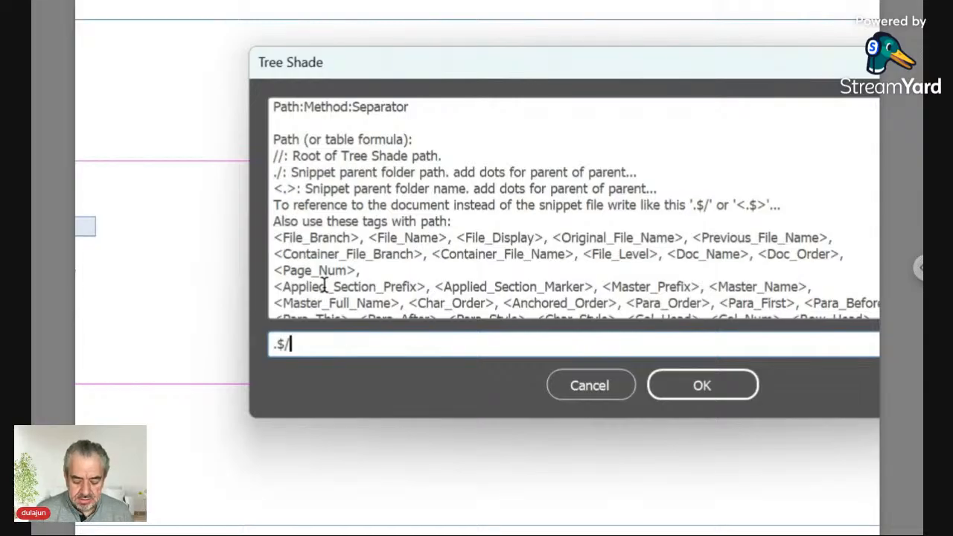
text(Da)
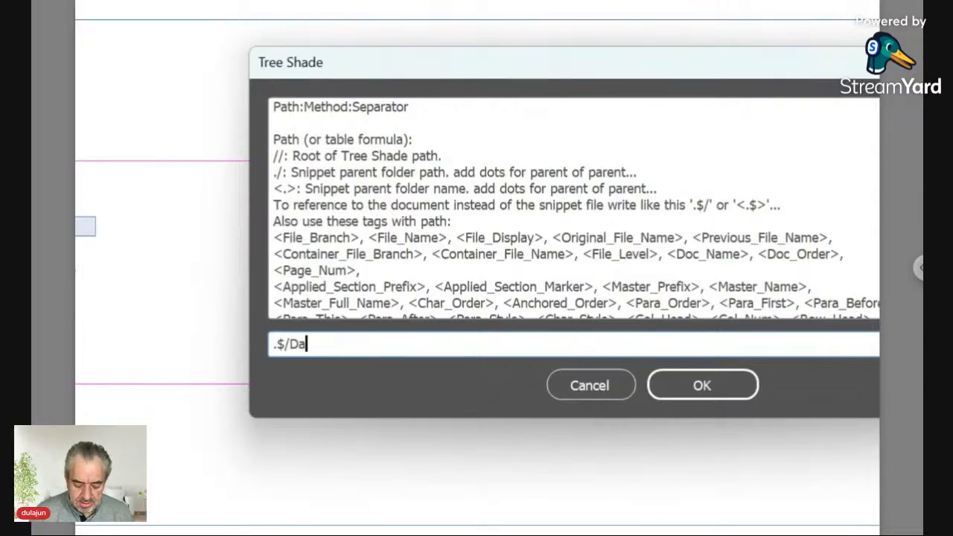
text(t)
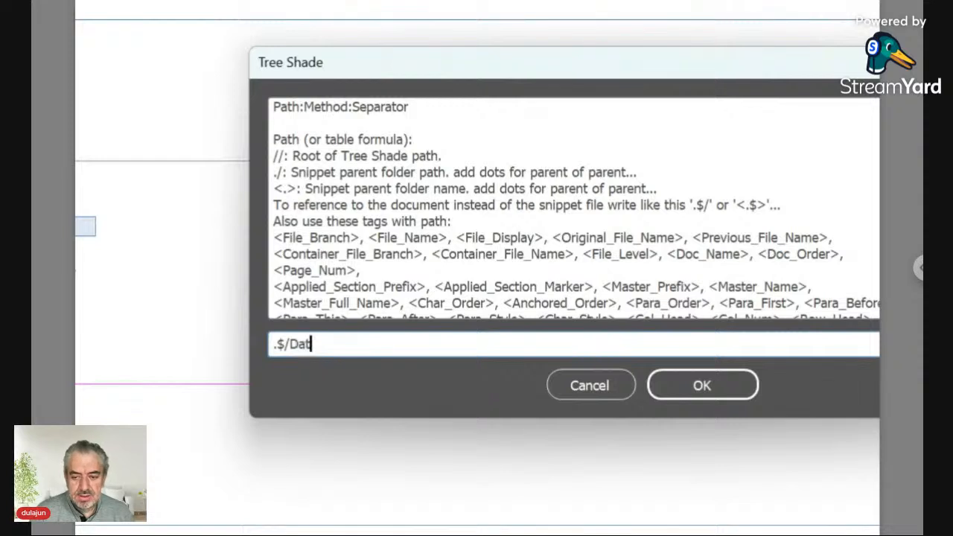
text(a/ID)
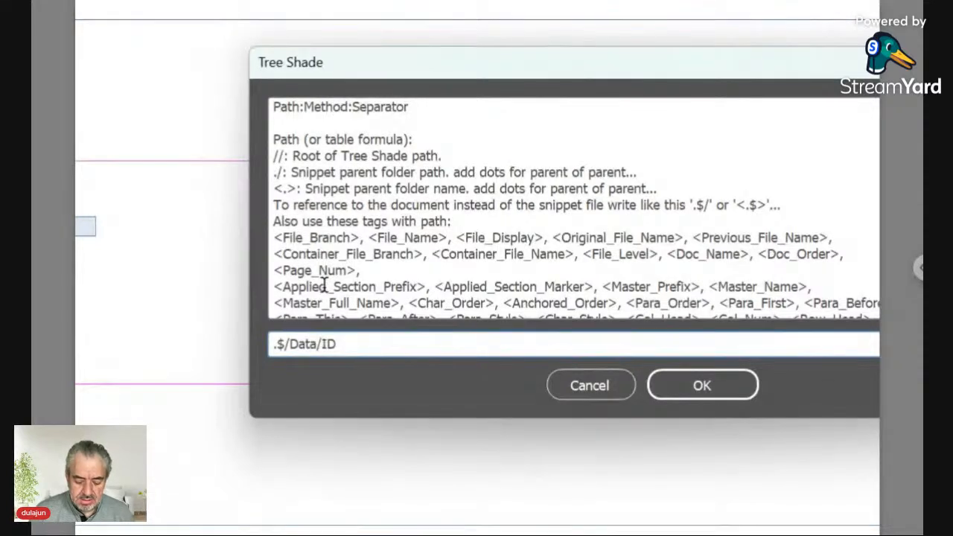
text(*)
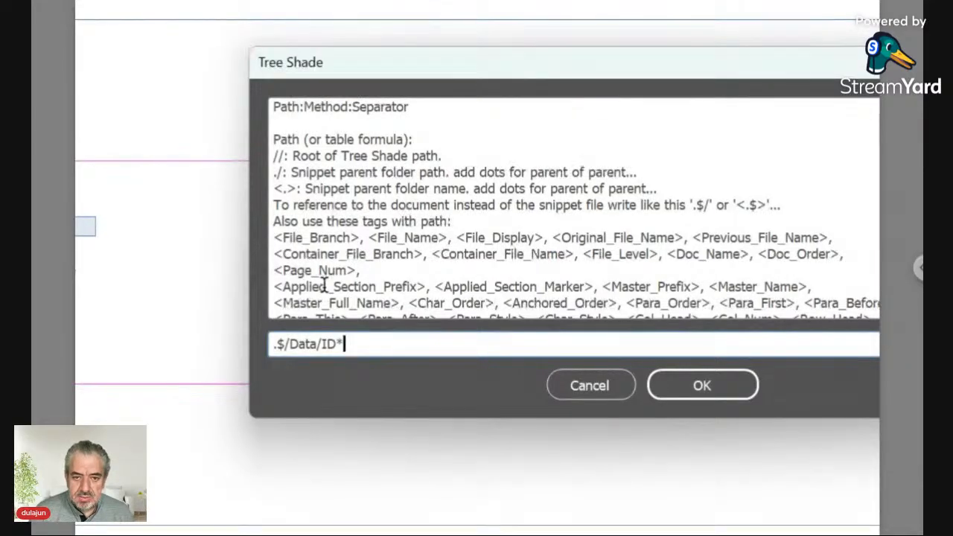
text(:)
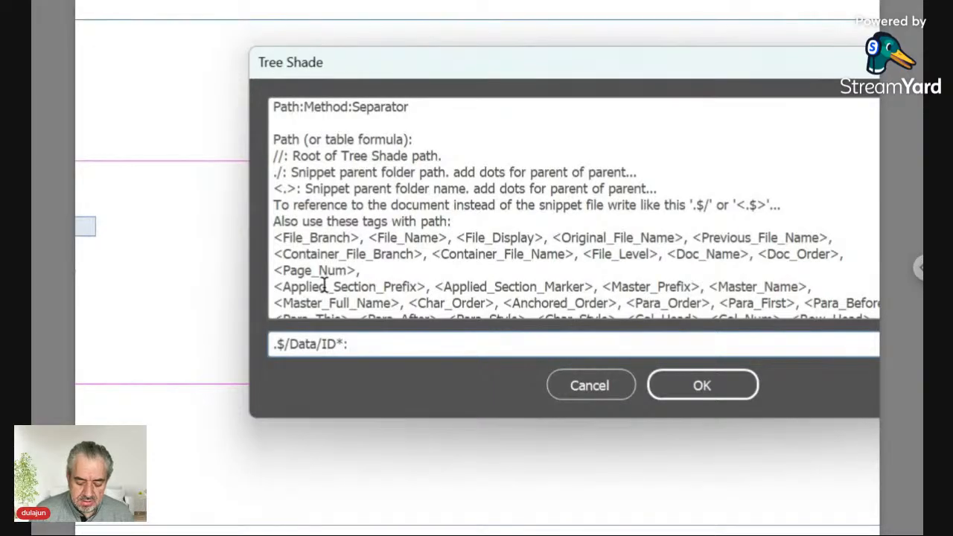
text(Pla)
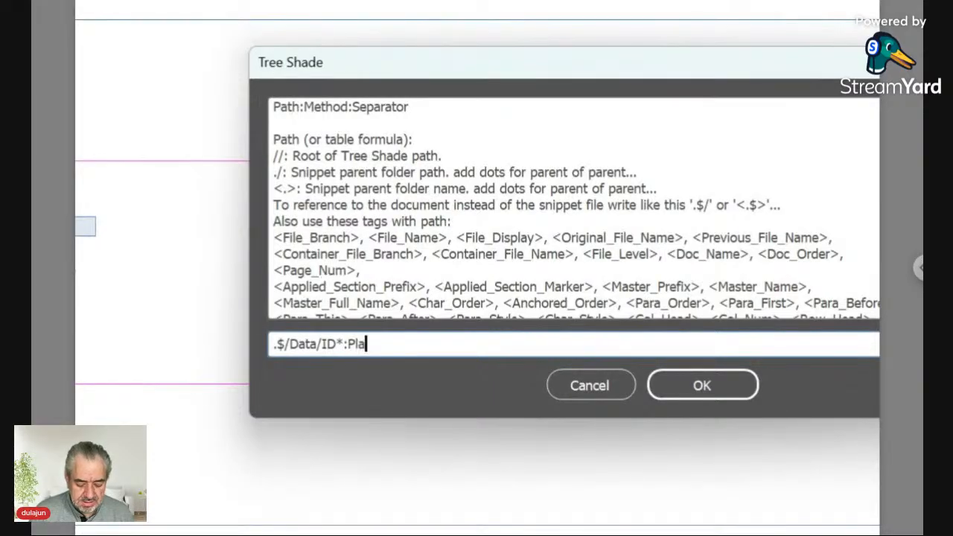
text(ce)
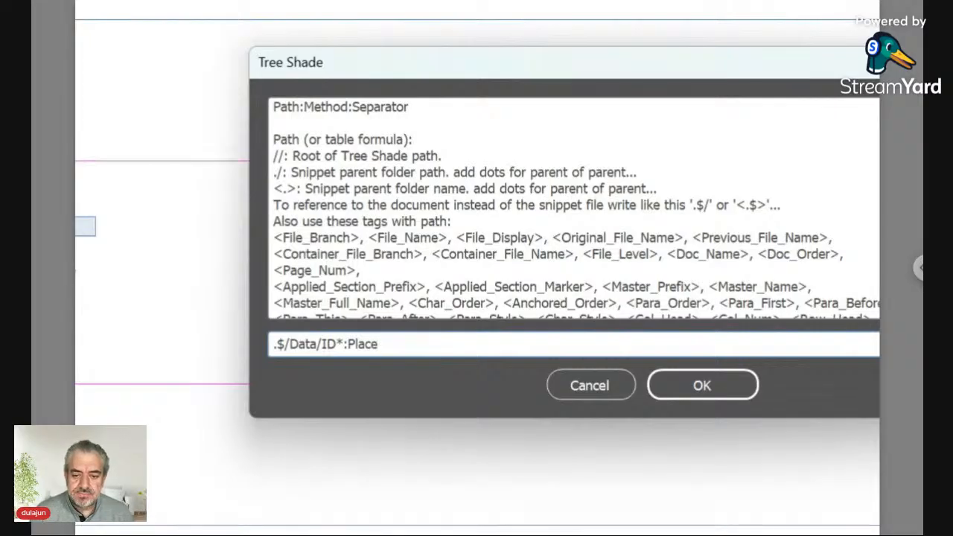
text(:)
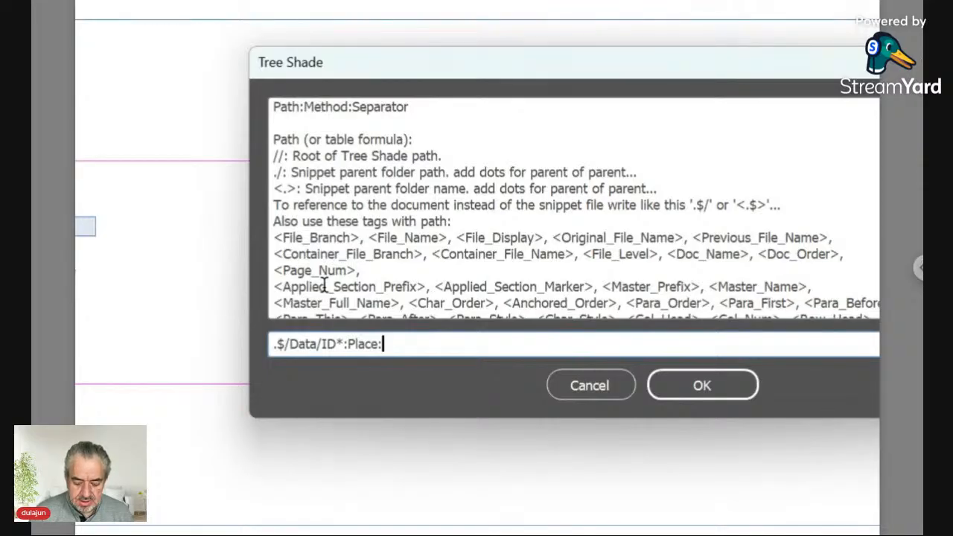
text(\r)
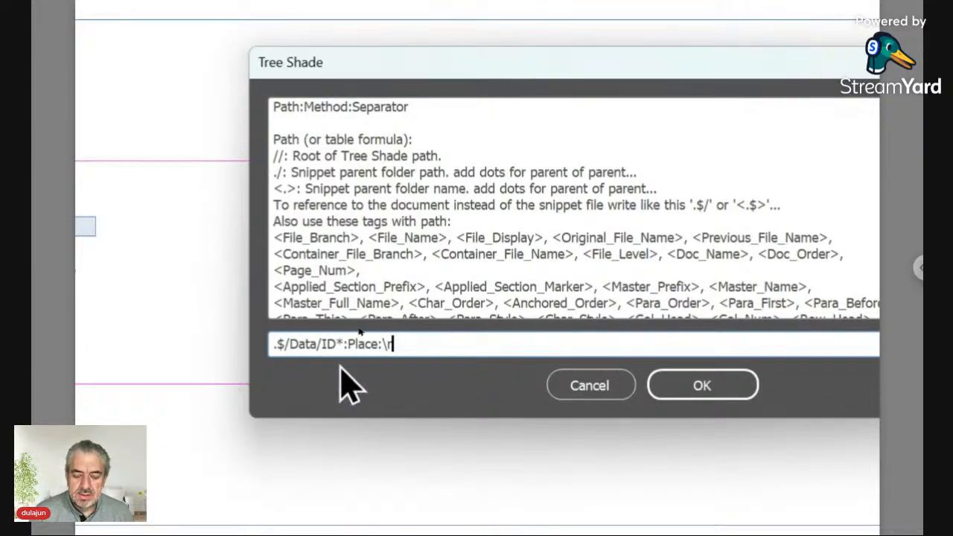
Apply the .$/Data/ID*:Place:\r rule and select the anchored #/2 marker frame
click(748, 396)
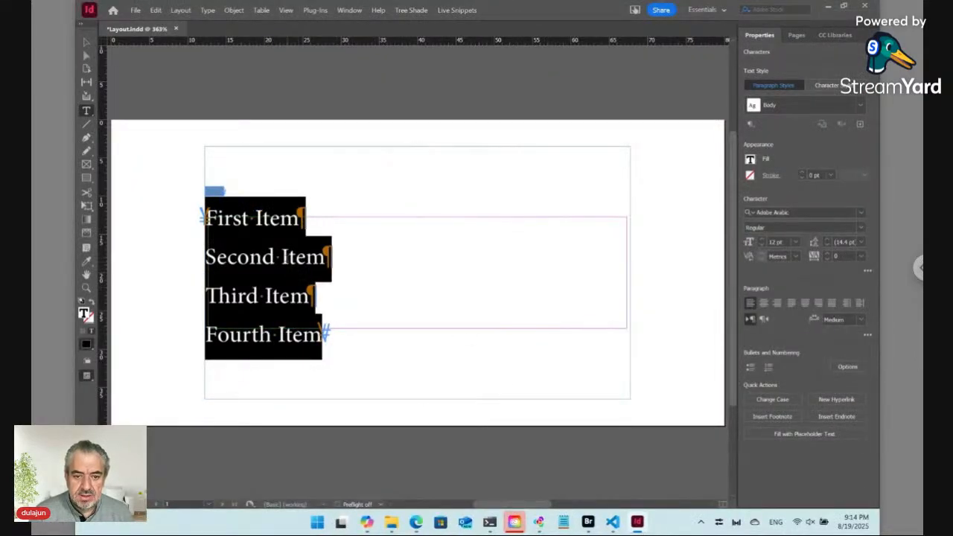
click(282, 257)
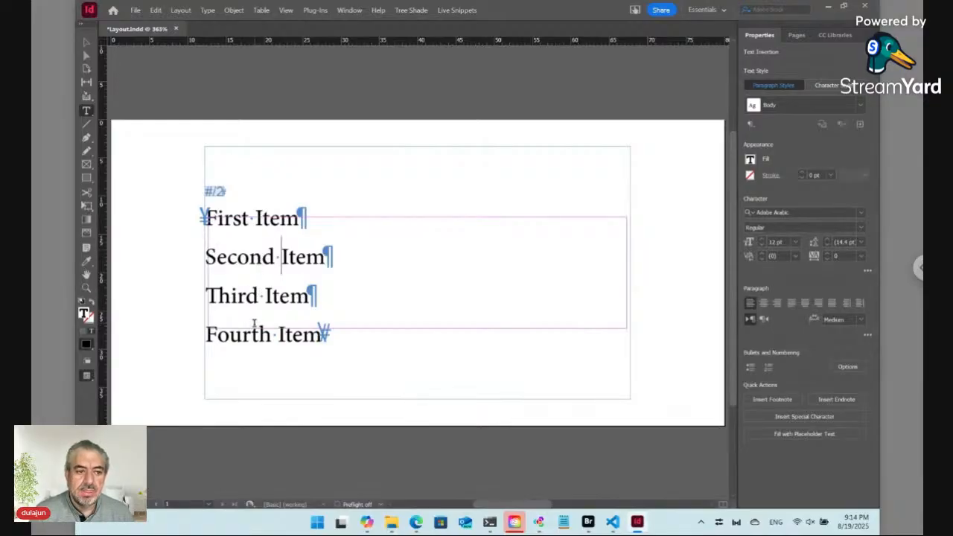
click(216, 191)
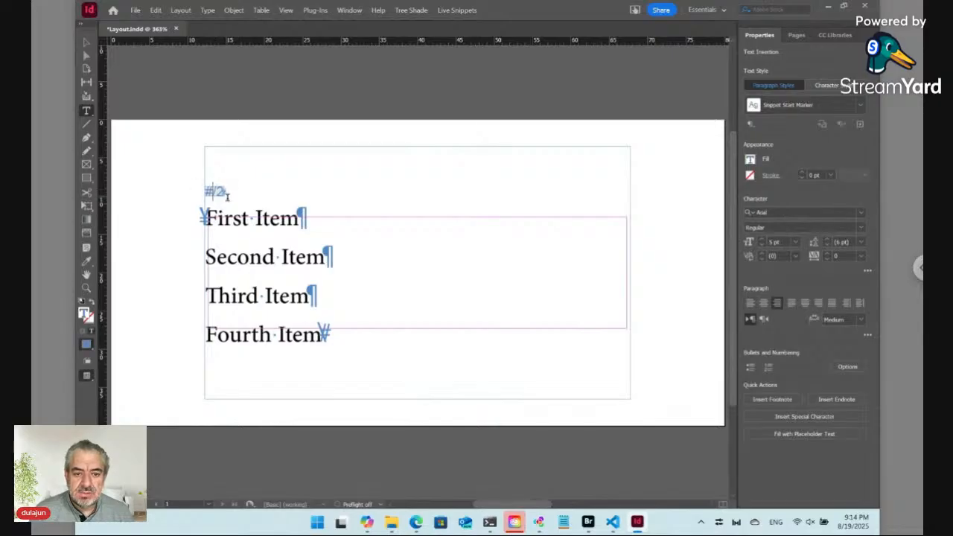
click(87, 42)
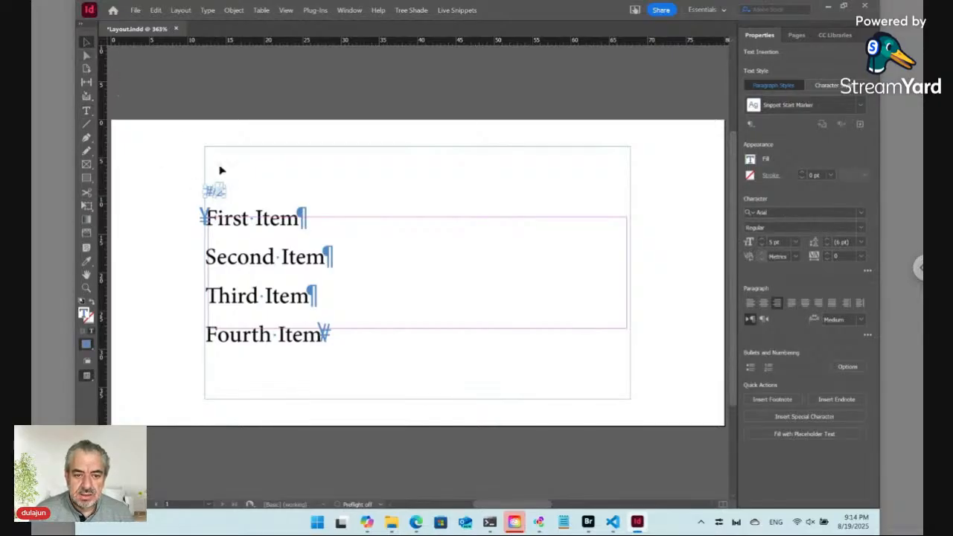
Toggle Preview mode with W to inspect the First–Fourth Item paragraphs and marker
key(w)
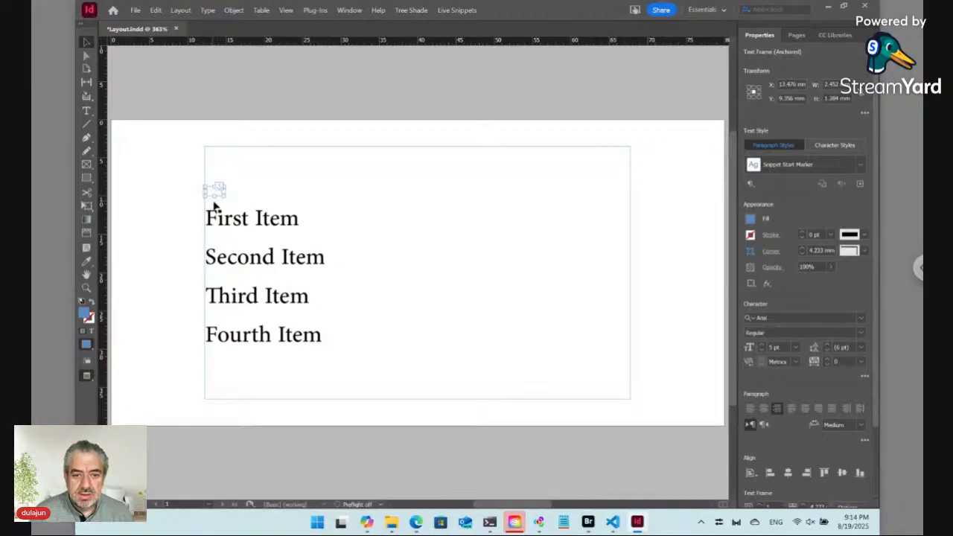
key(w)
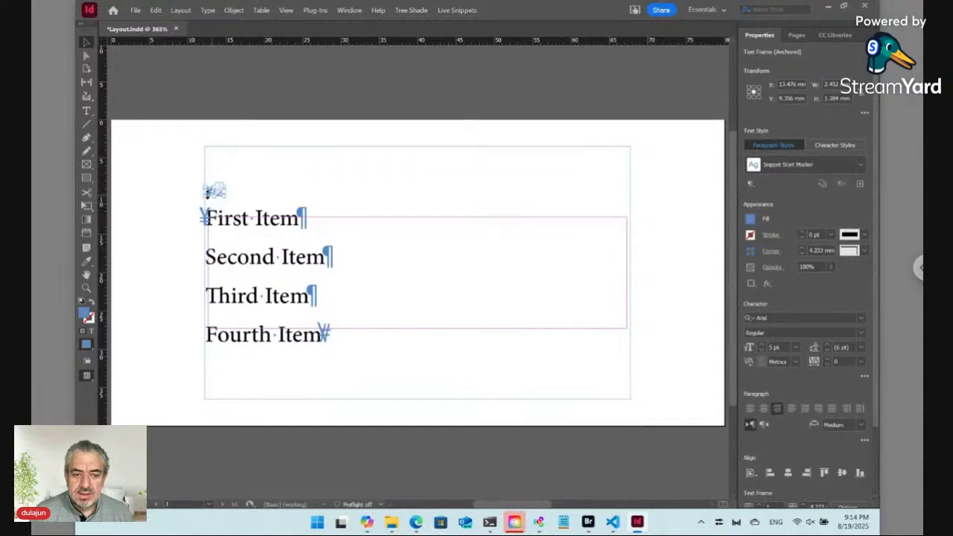
key(w)
key(w)
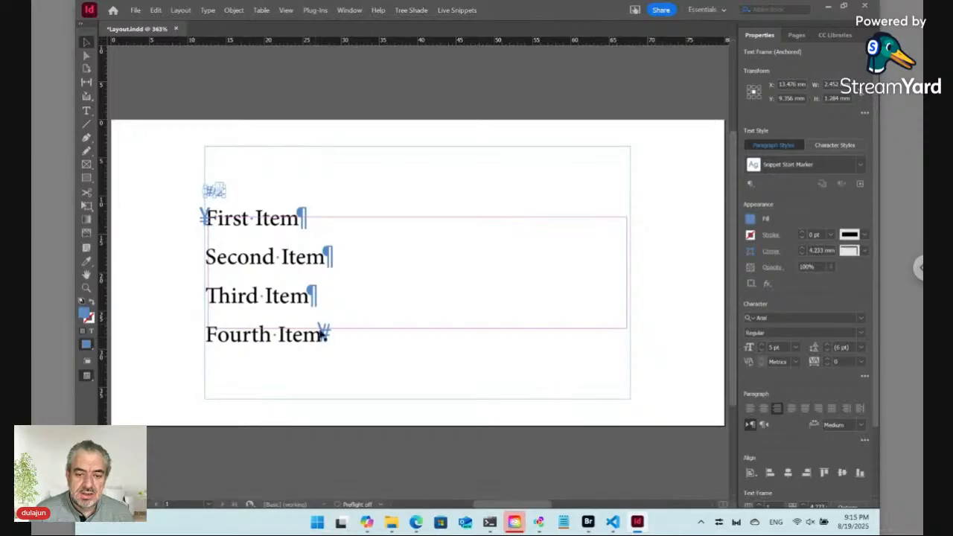
double_click(253, 220)
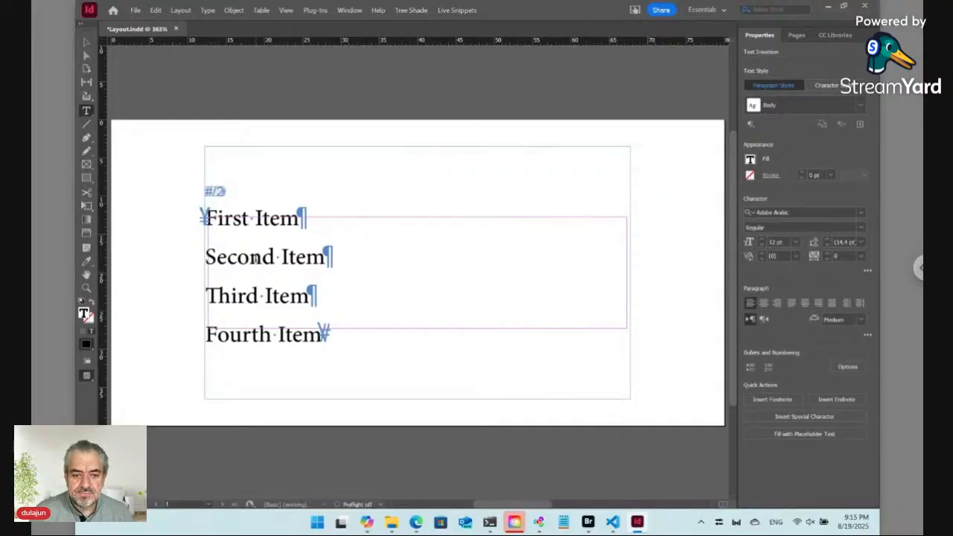
click(214, 191)
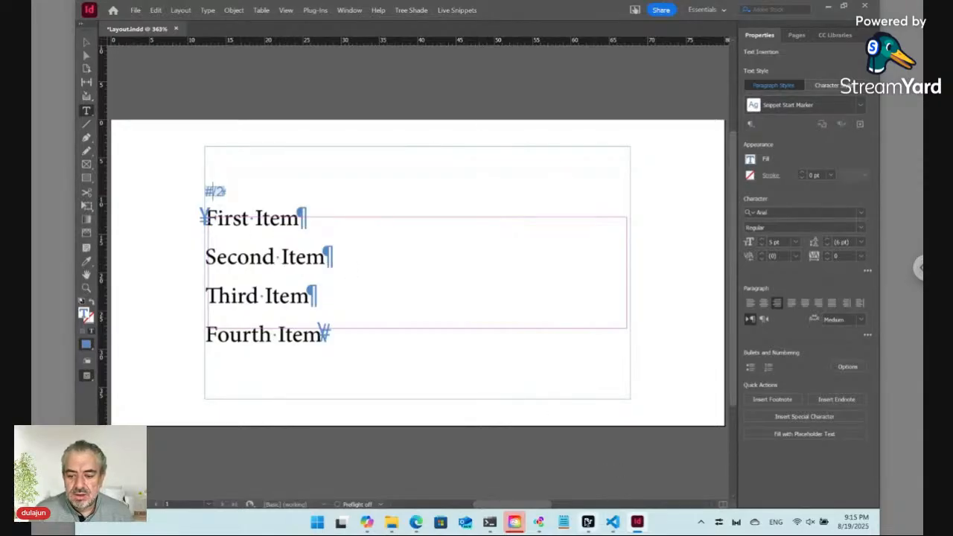
Create a new Tree Shade icon file named IDHYBG Icon.png in Bridge's Data folder
click(587, 521)
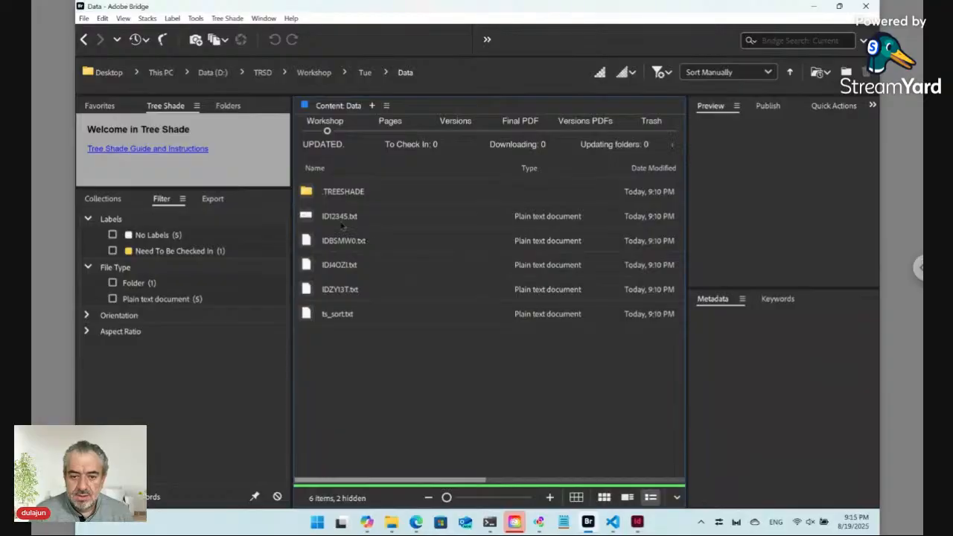
click(227, 18)
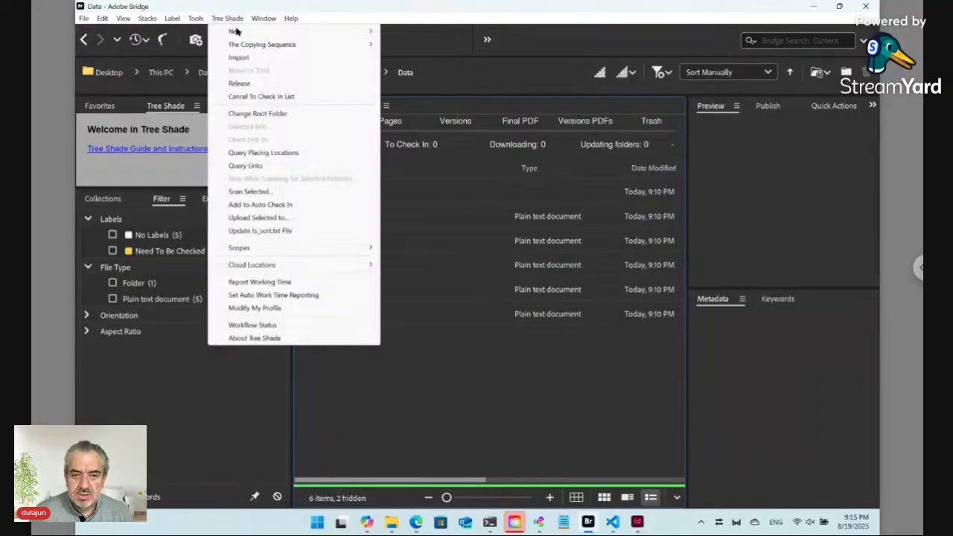
mouse_move(342, 31)
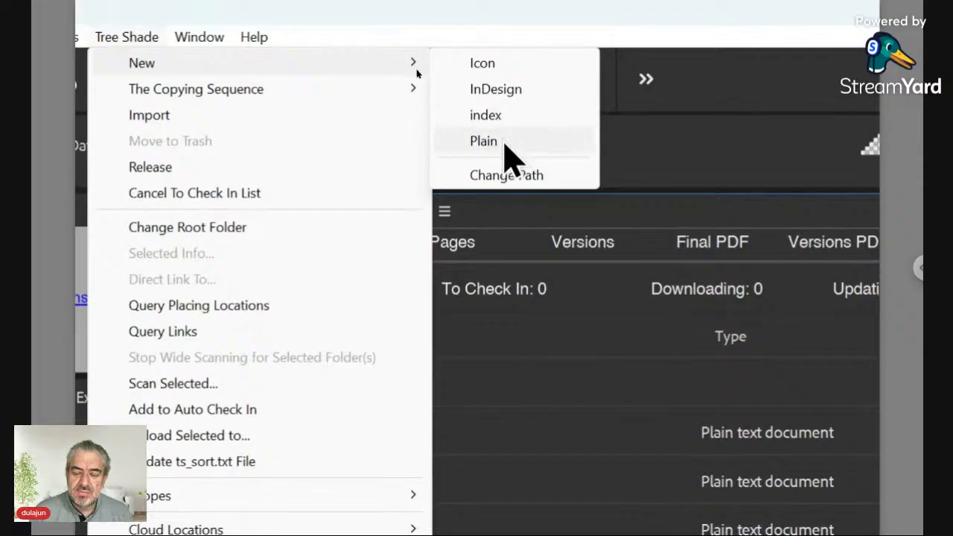
click(502, 71)
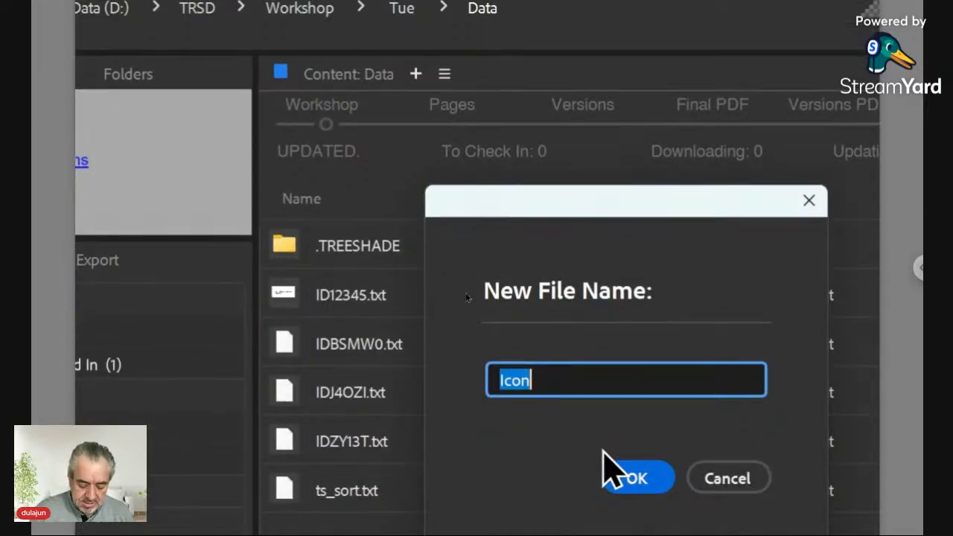
text(ID)
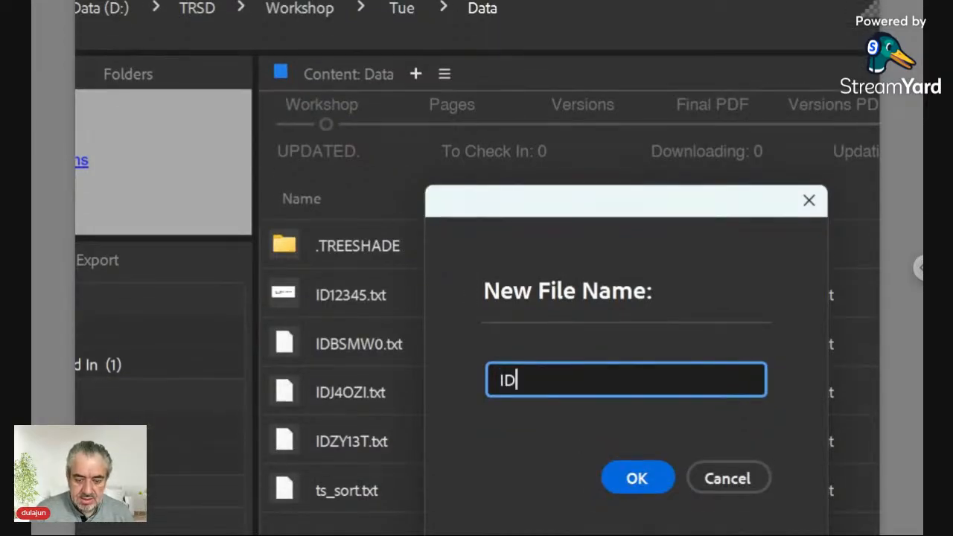
text(HYBG)
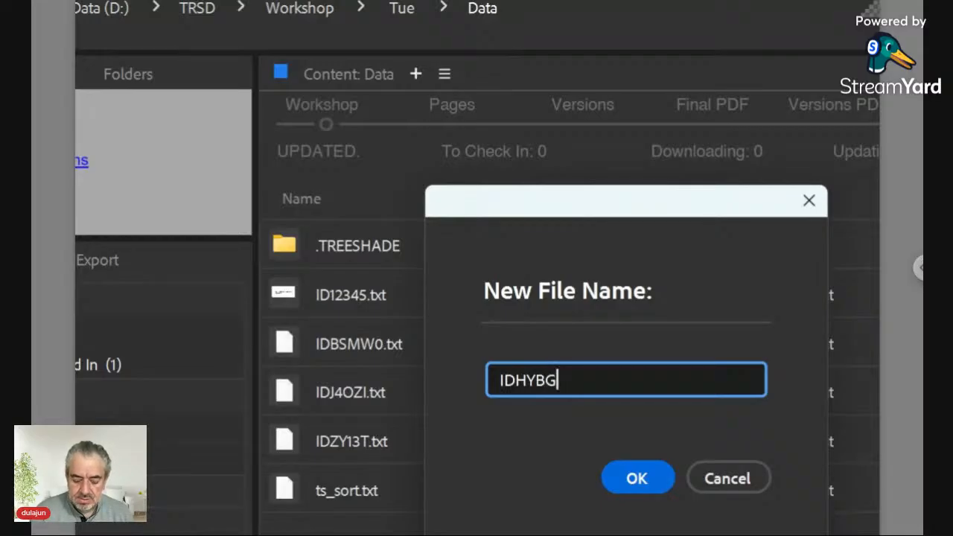
text( Icon)
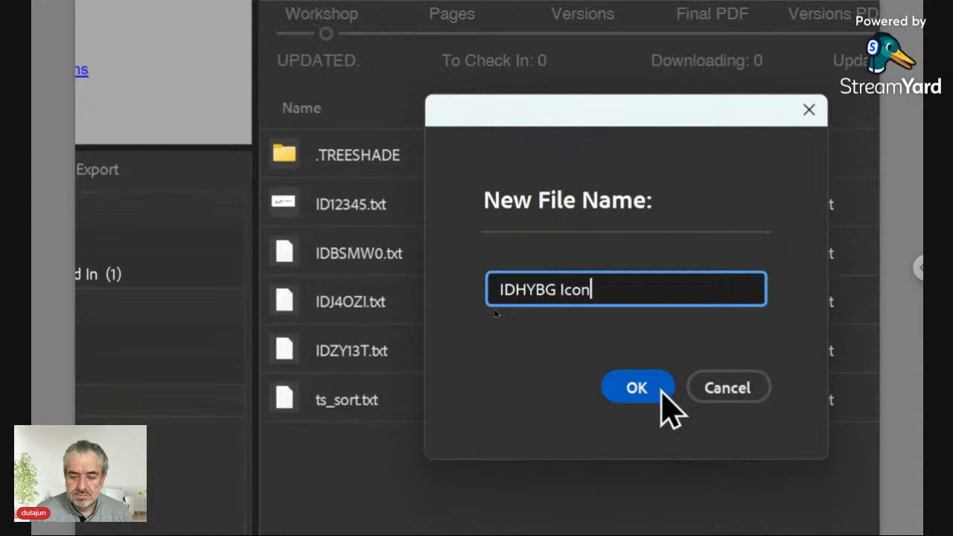
click(661, 482)
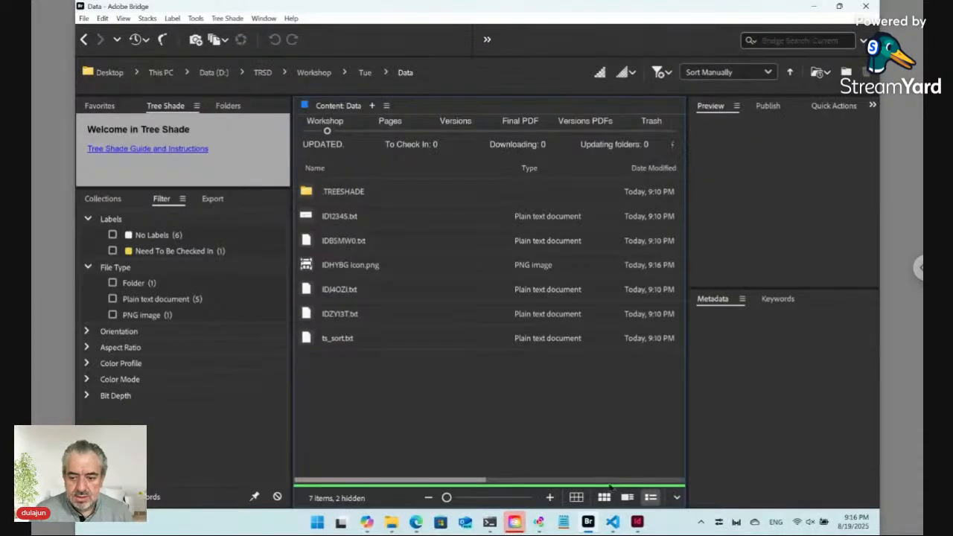
Update the selected live snippet in Layout.indd and select the anchored black icon graphic
click(636, 521)
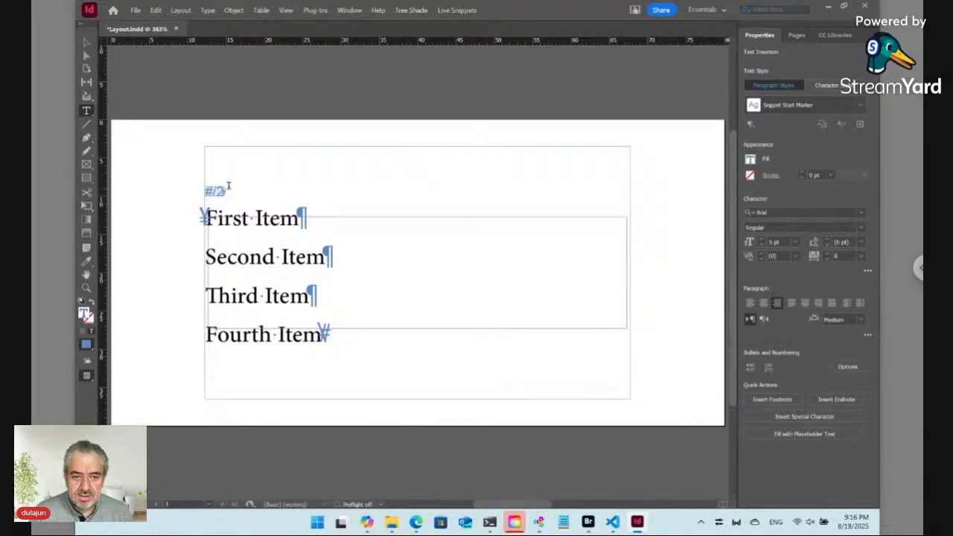
click(457, 11)
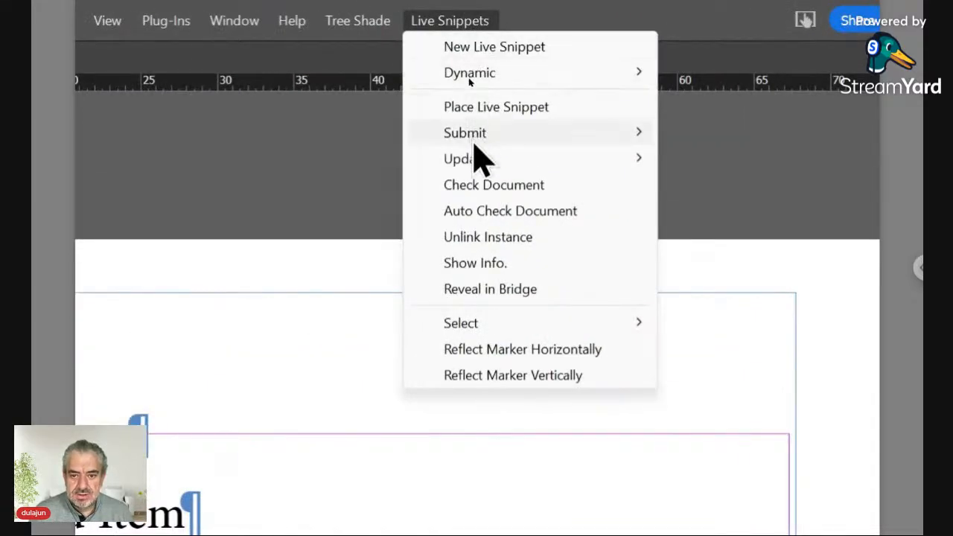
mouse_move(473, 160)
click(761, 160)
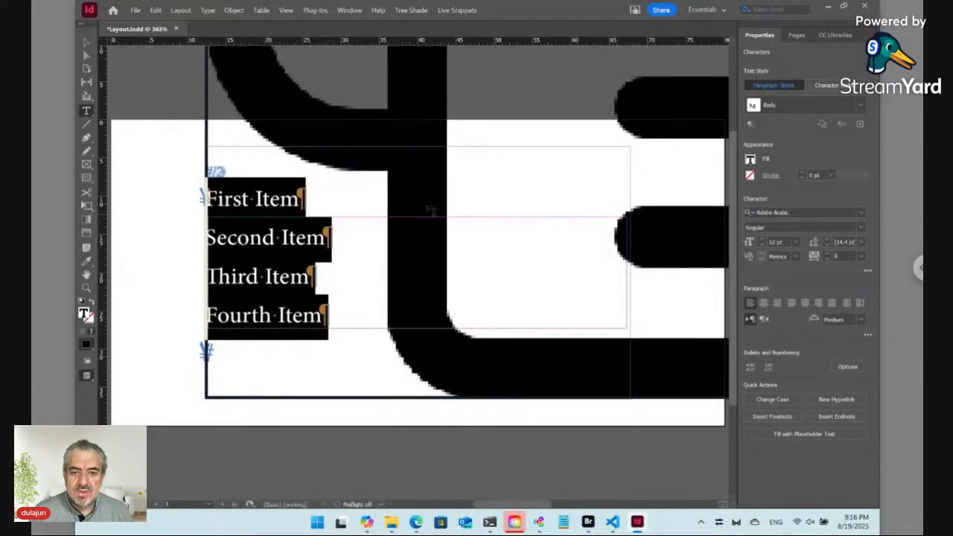
click(86, 43)
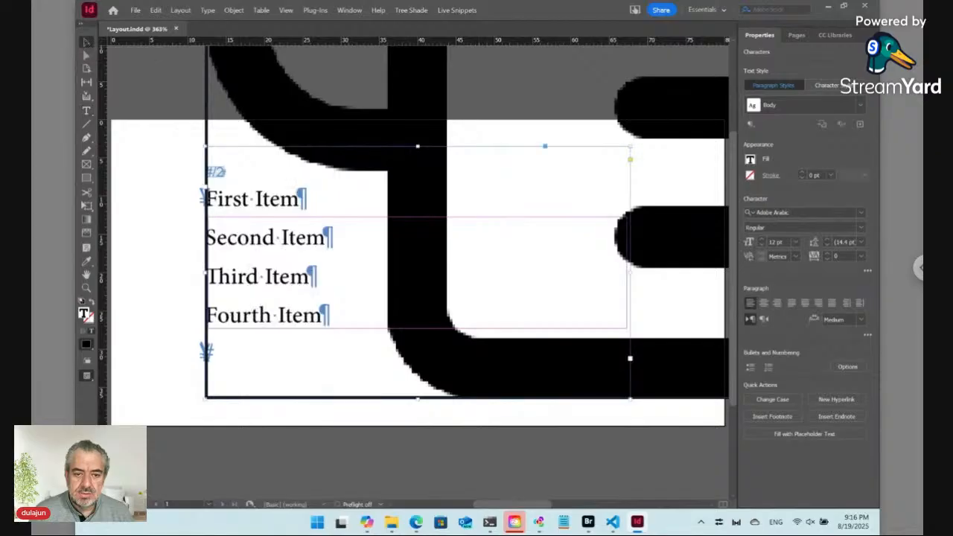
click(283, 124)
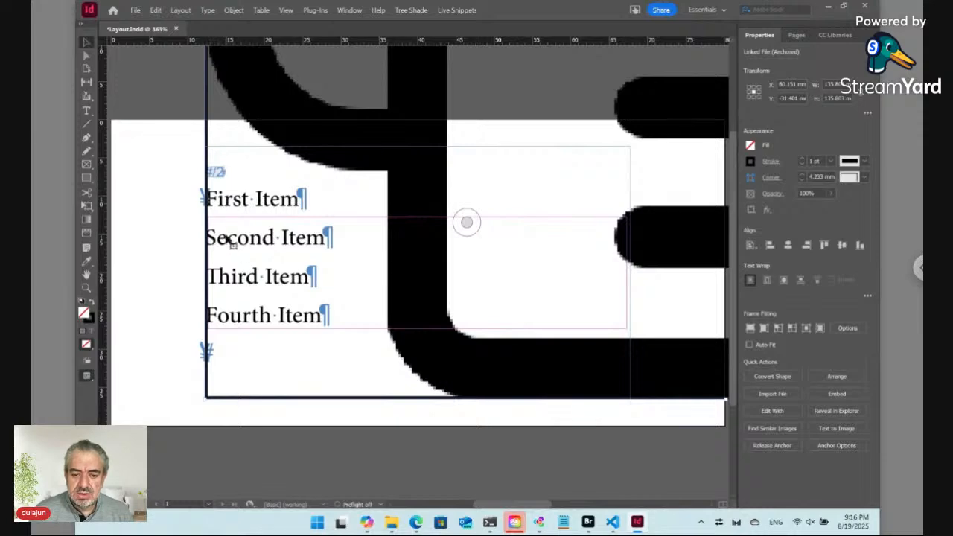
Give the anchored icon a Dynamic Style rule of Relative Width in the Tree Shade dialog
click(459, 10)
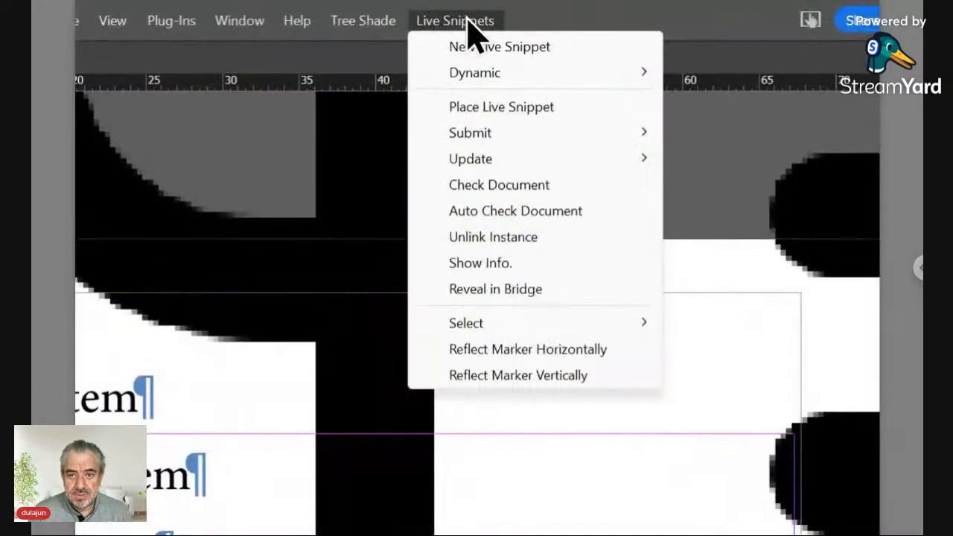
mouse_move(499, 75)
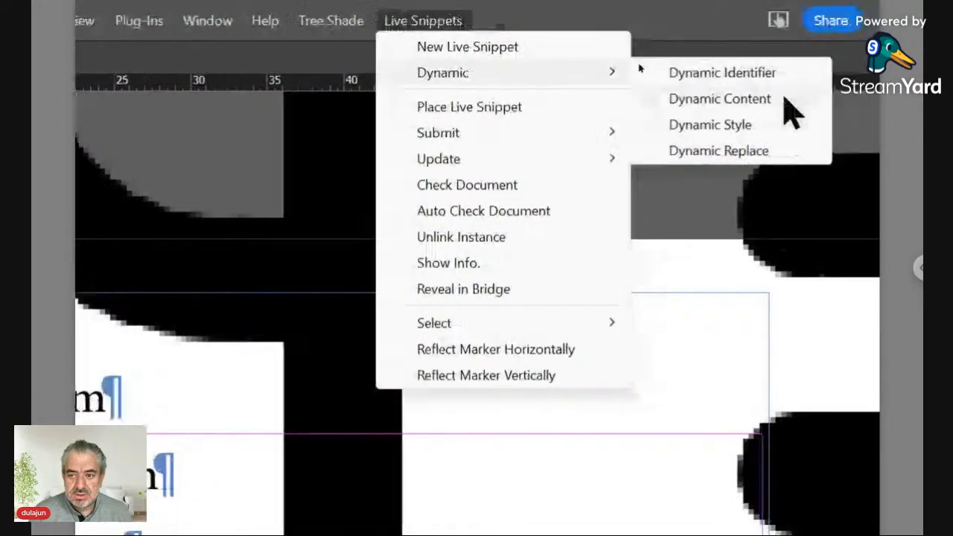
click(758, 134)
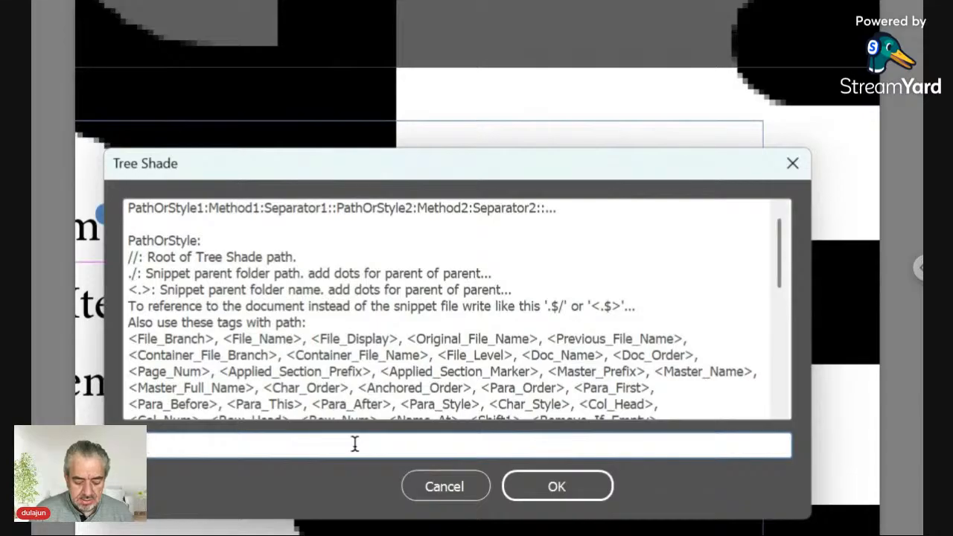
text(Relative )
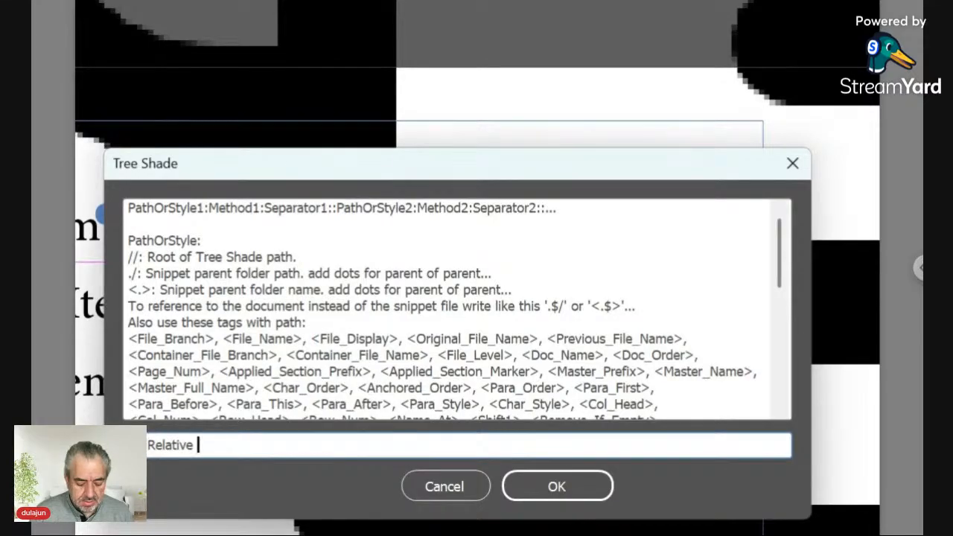
text(Width)
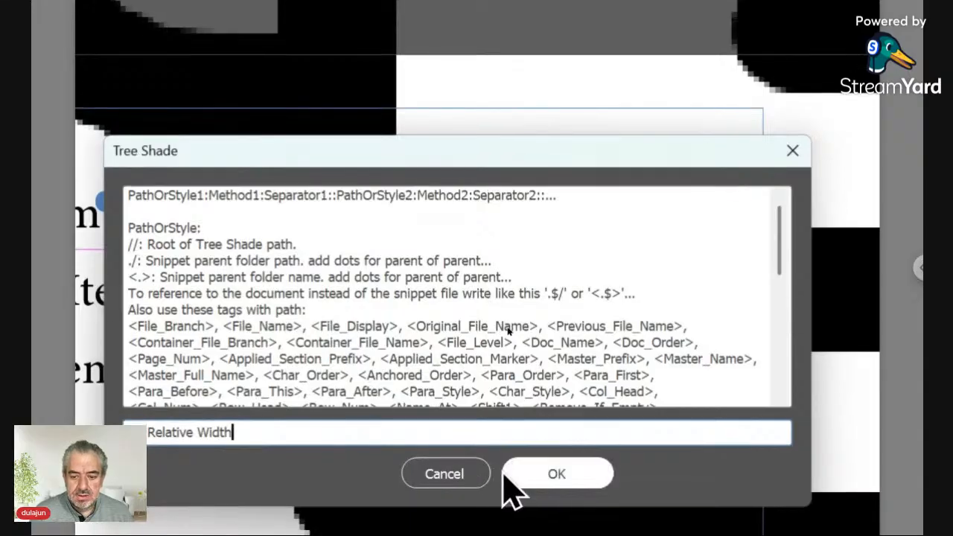
click(534, 473)
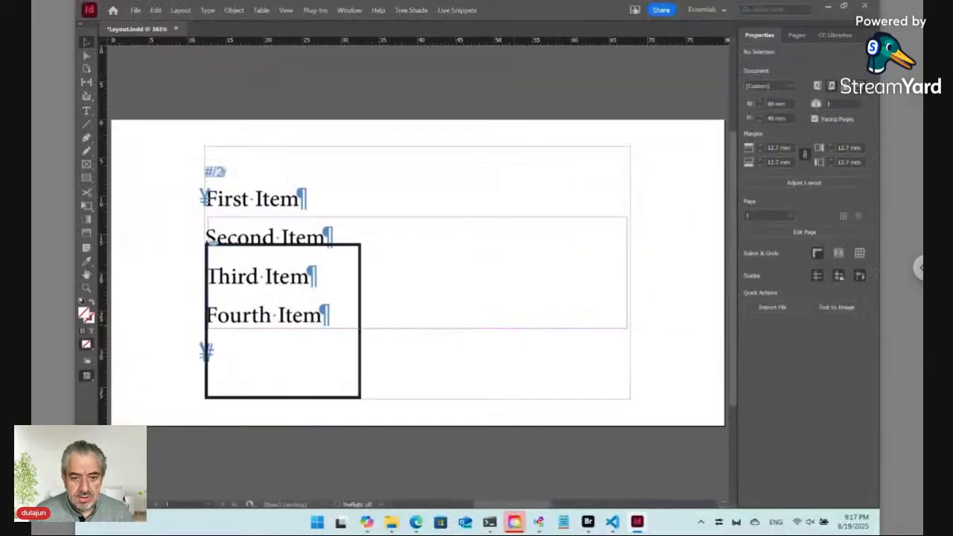
Select the anchored frame beside Third Item and reopen its Dynamic Style rule
click(283, 322)
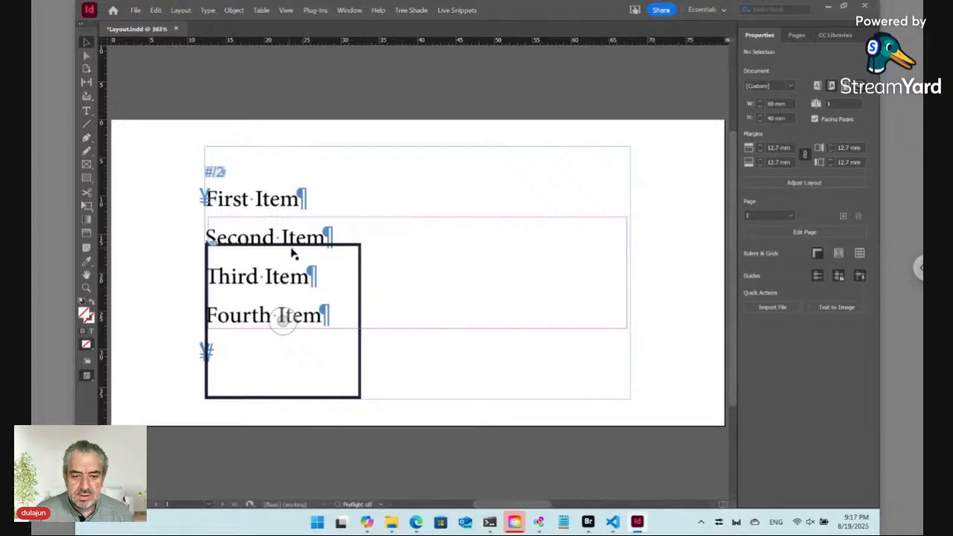
click(294, 251)
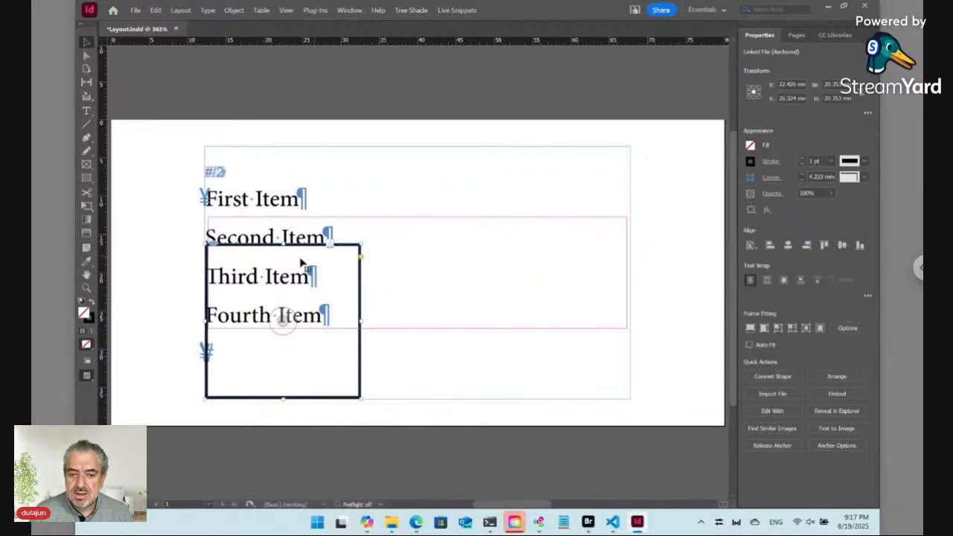
click(453, 12)
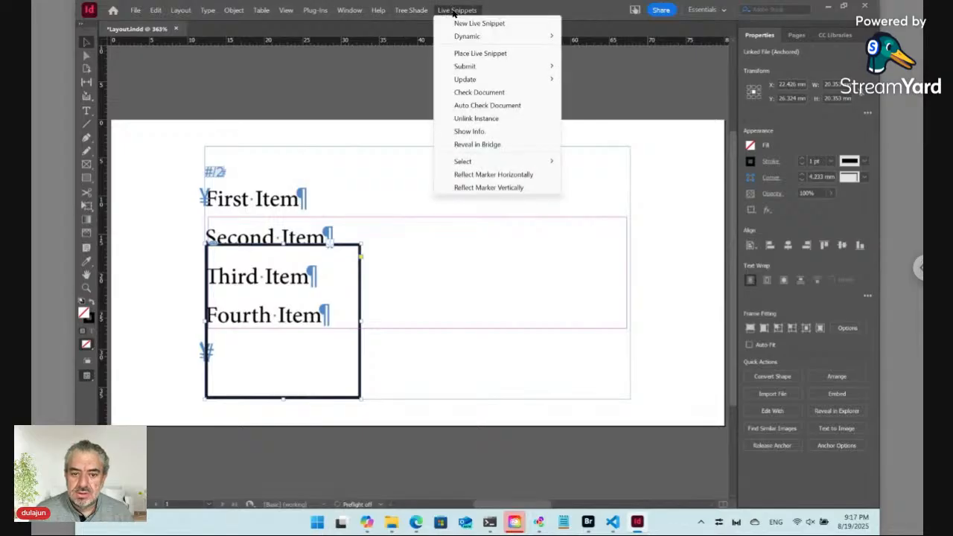
mouse_move(476, 36)
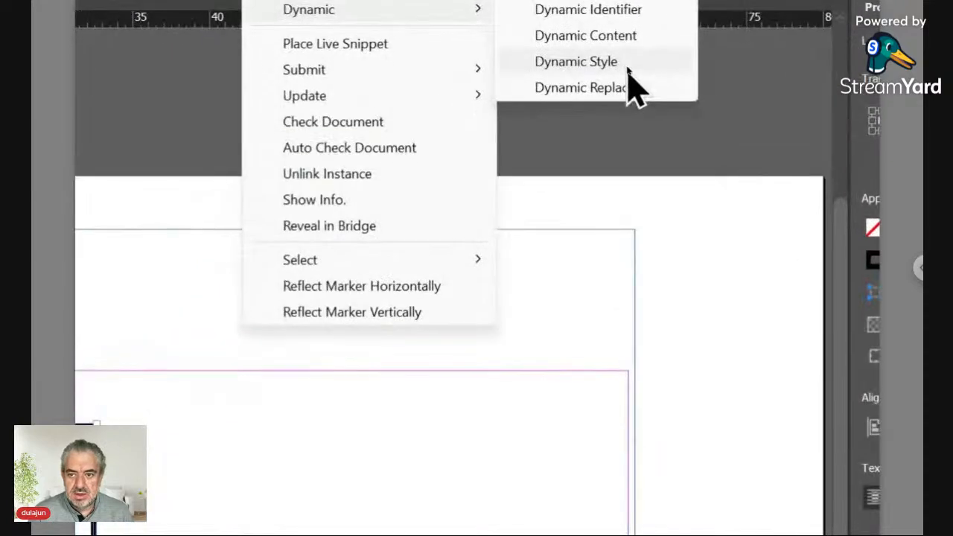
click(623, 65)
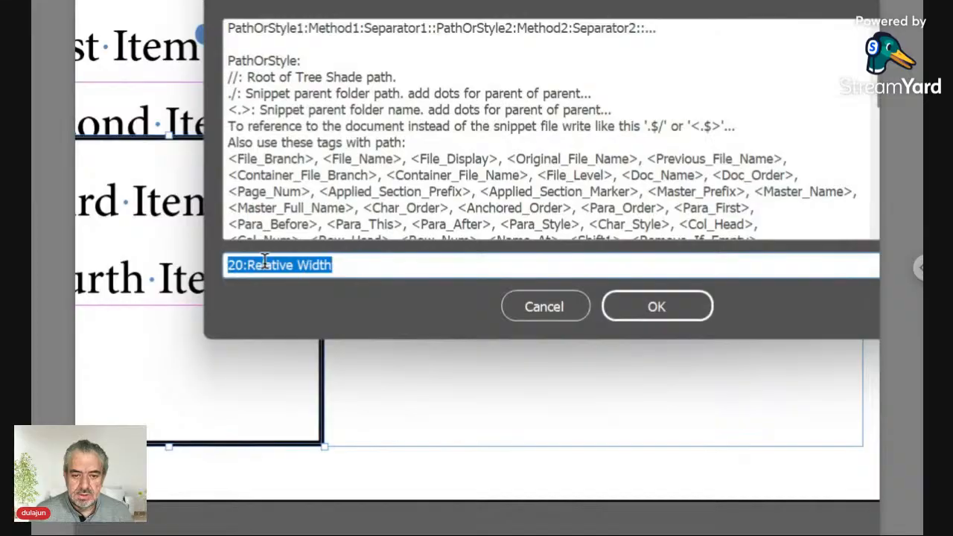
Append ::Icon:Obj so the rule reads 20:Relative Width::Icon:Obj
click(347, 261)
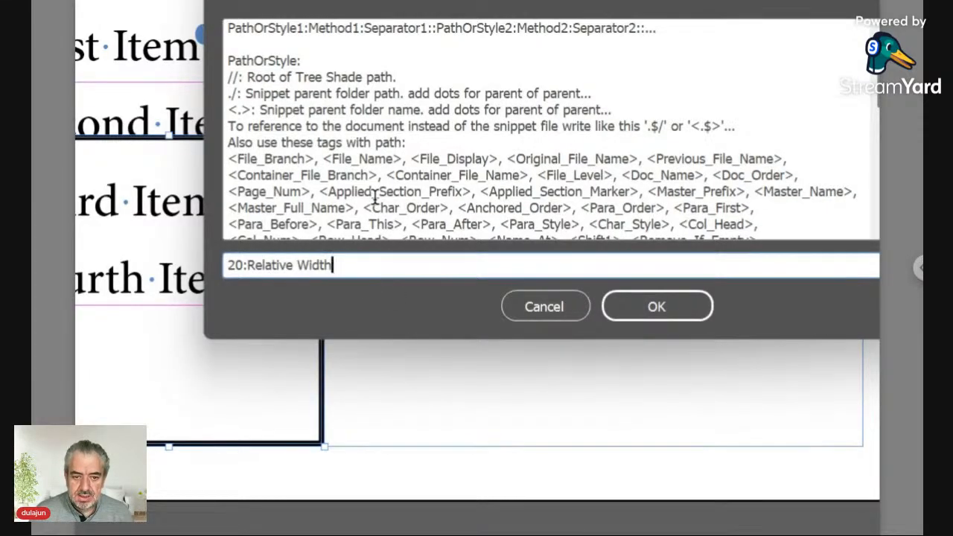
text(:)
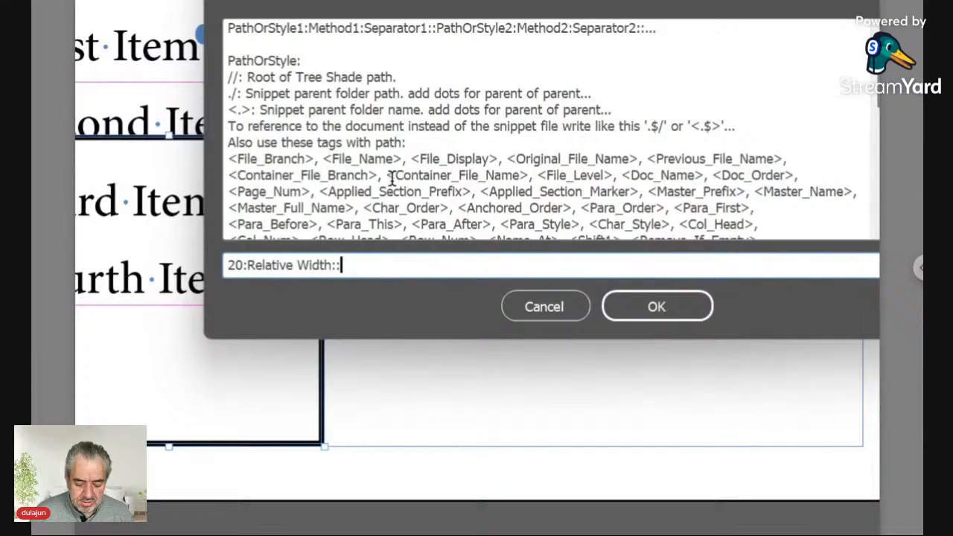
text(:Icon)
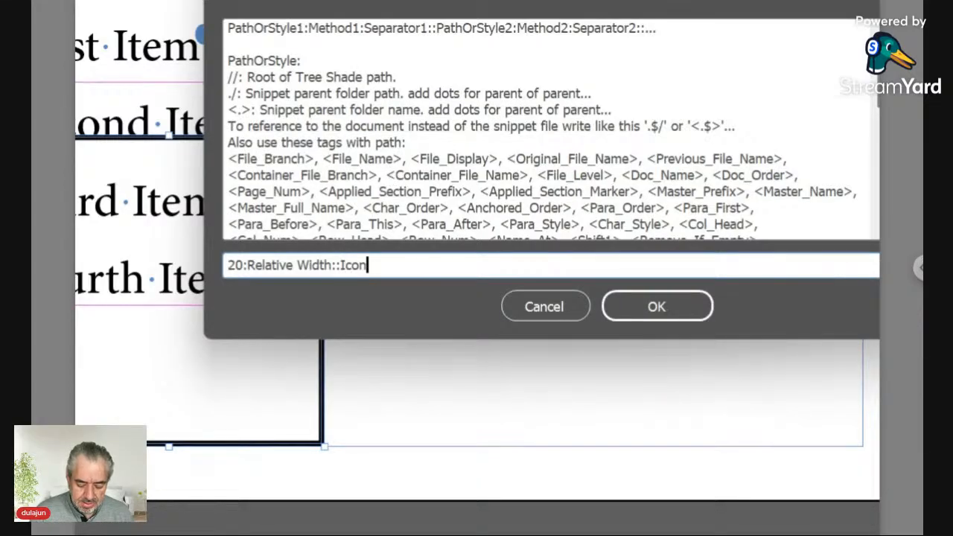
text(:O)
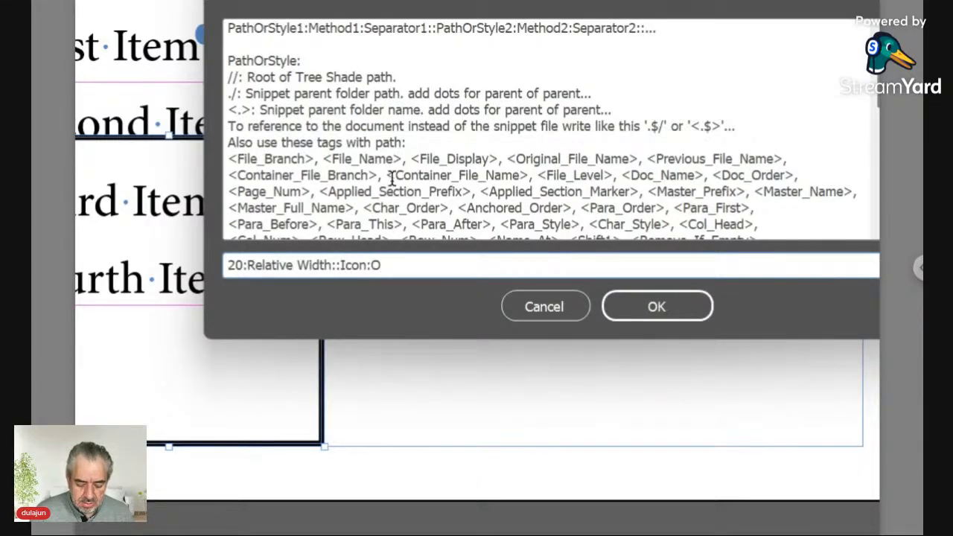
text(bj)
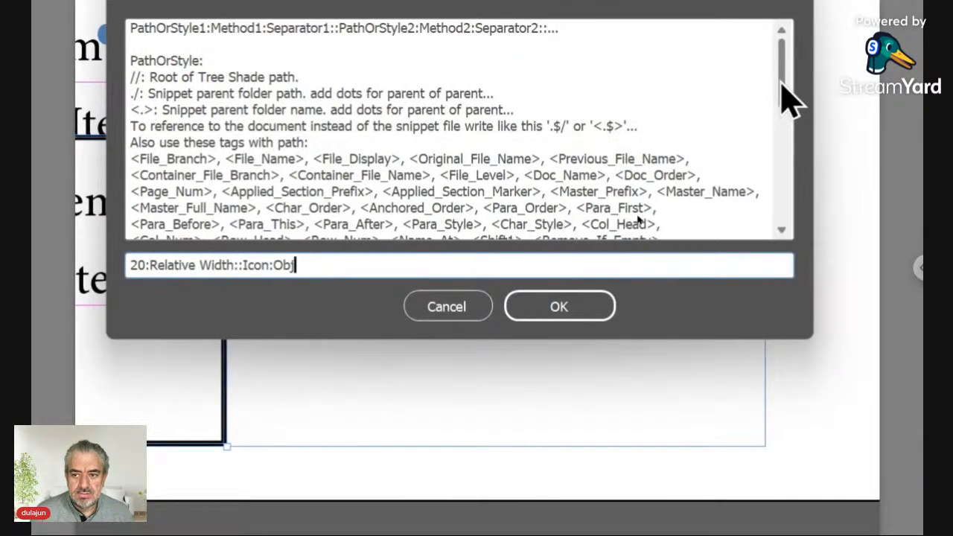
drag(782, 83, 779, 190)
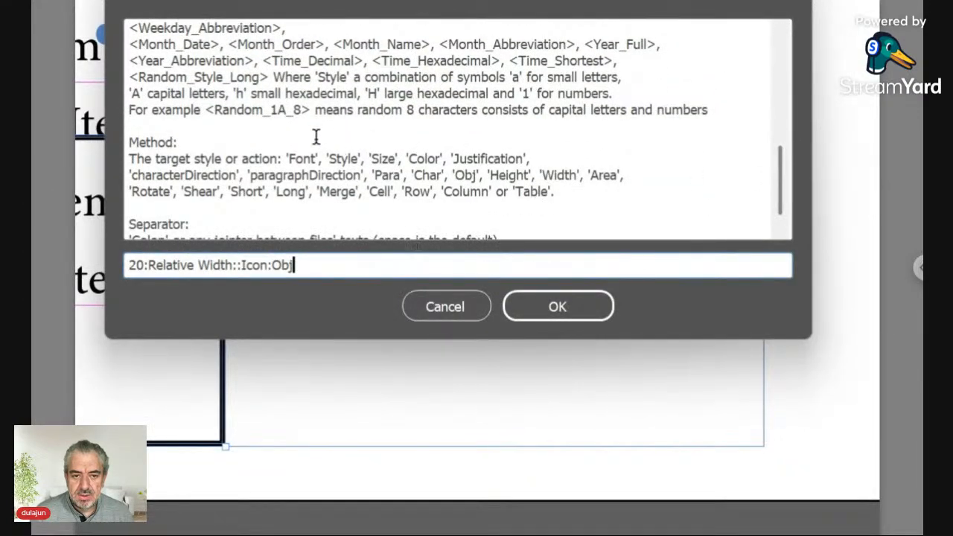
Highlight the Obj, Char and Para methods in the rule's help text
double_click(457, 175)
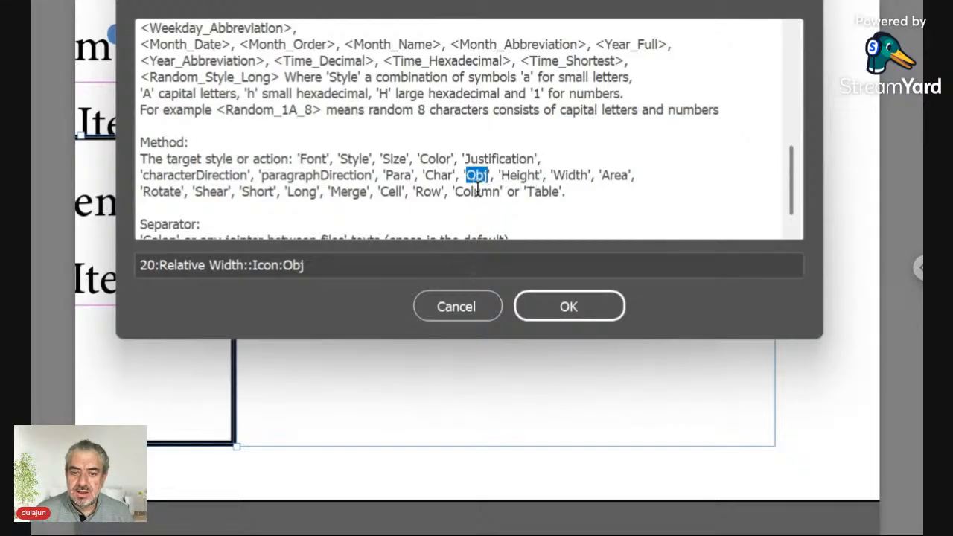
drag(426, 173, 456, 170)
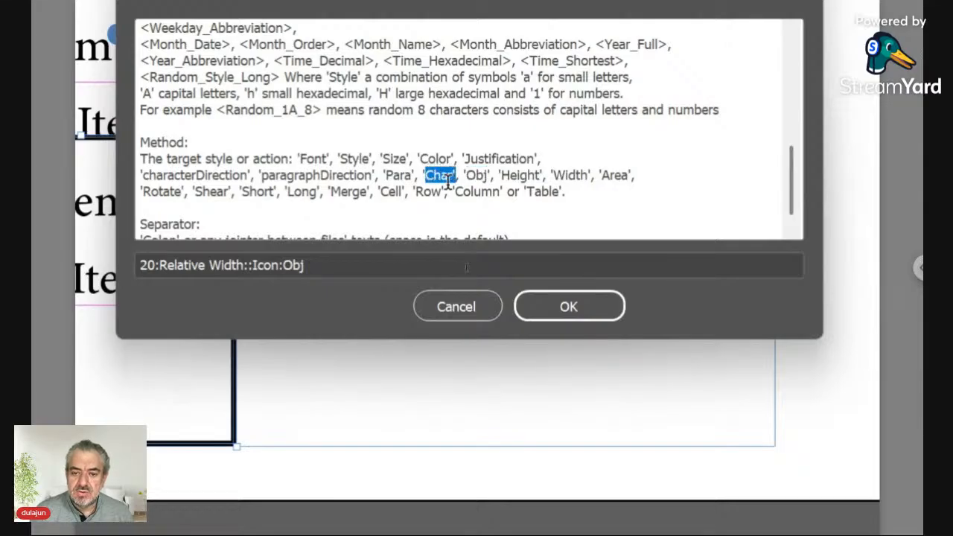
double_click(402, 175)
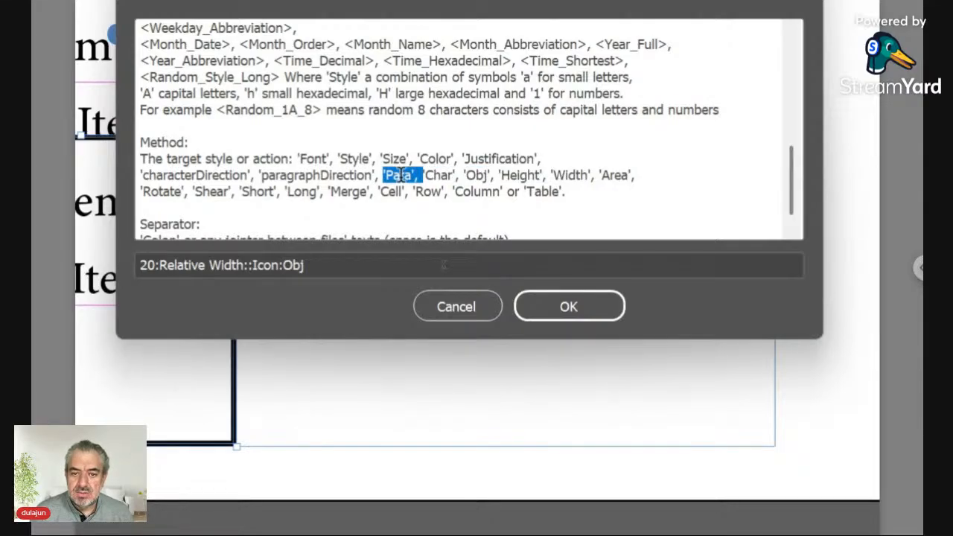
click(402, 174)
drag(385, 174, 412, 175)
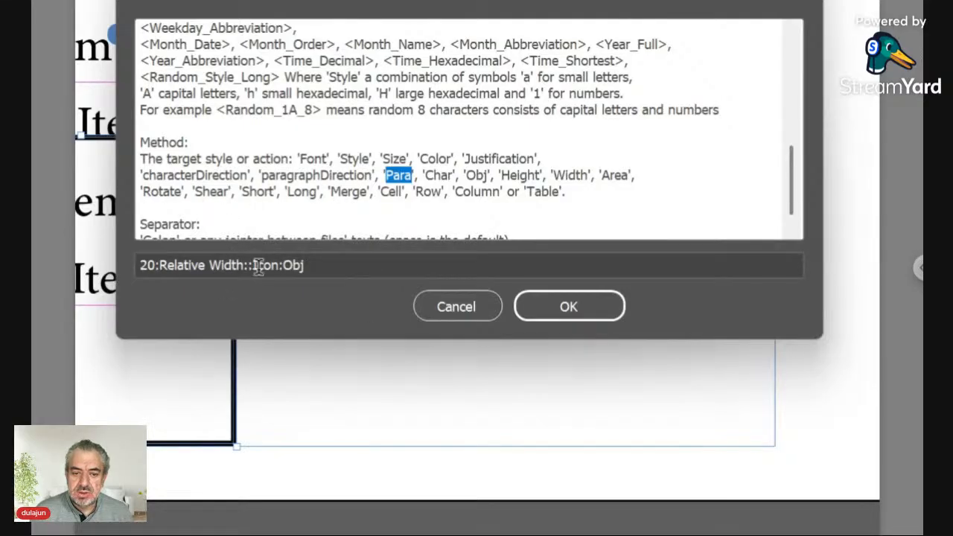
Change the rule's 20 prefix to 5, giving 5:Relative Width::Icon:Obj, and confirm
click(318, 265)
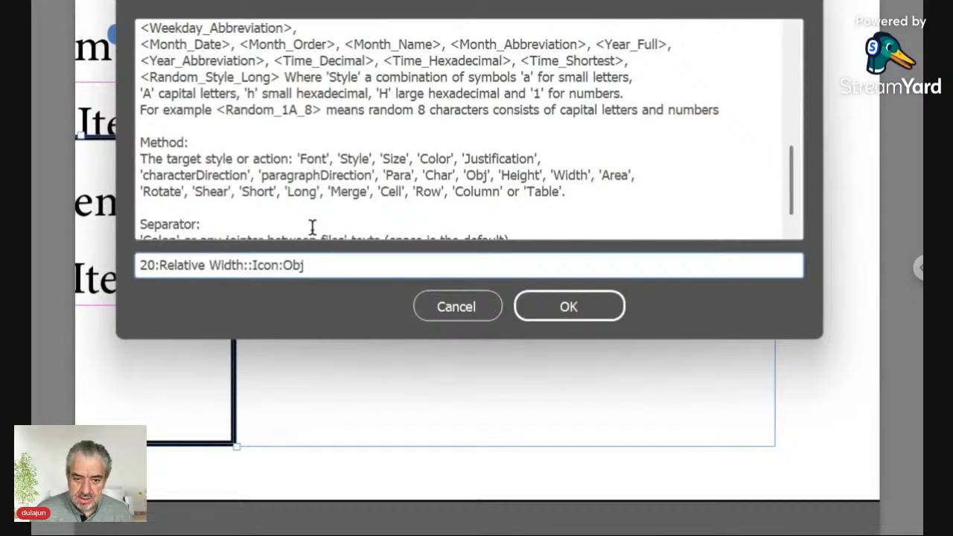
text(::)
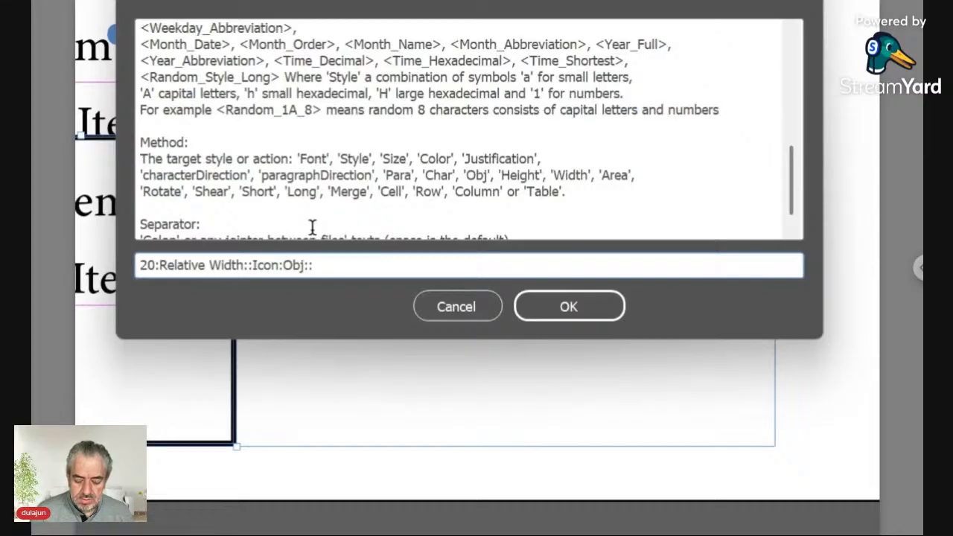
key(BackSpace)
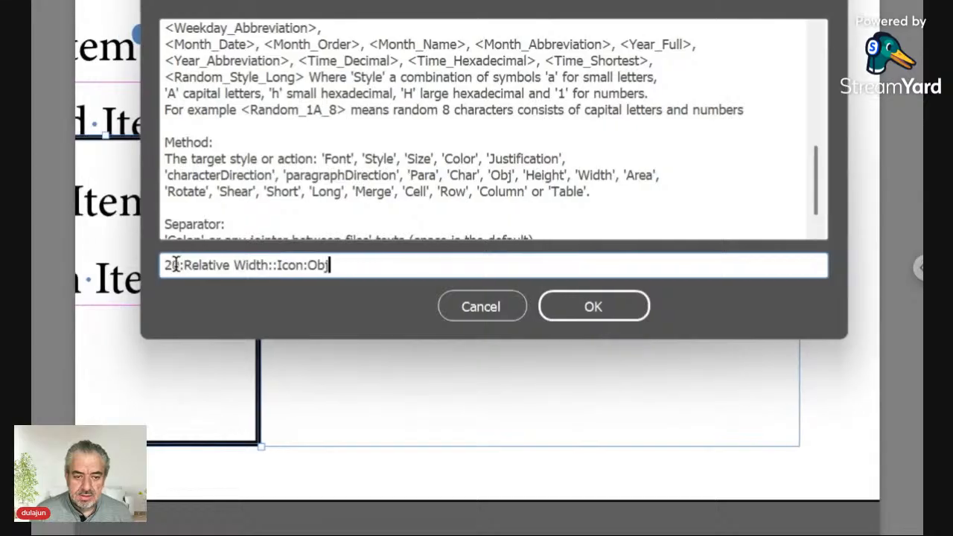
drag(172, 264, 163, 266)
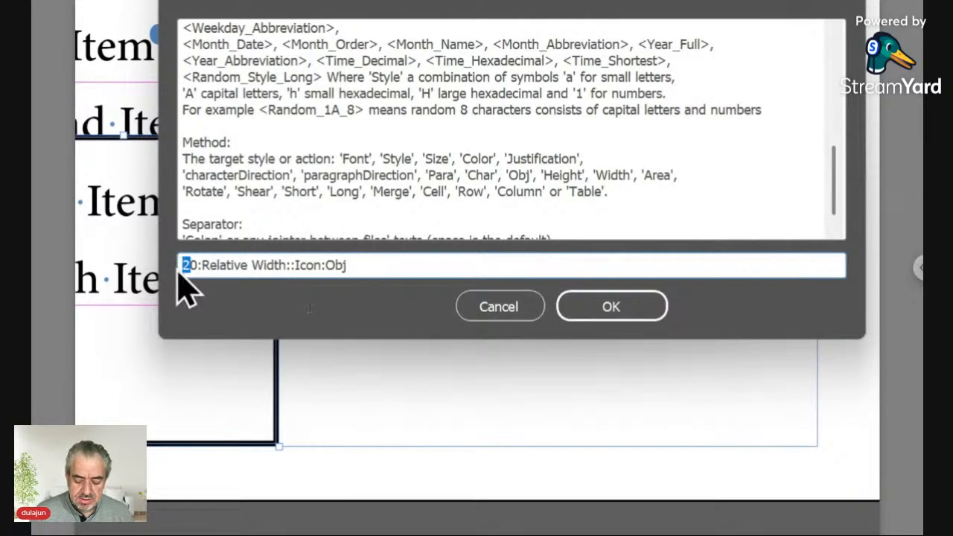
key(Delete)
key(Delete)
key(Delete)
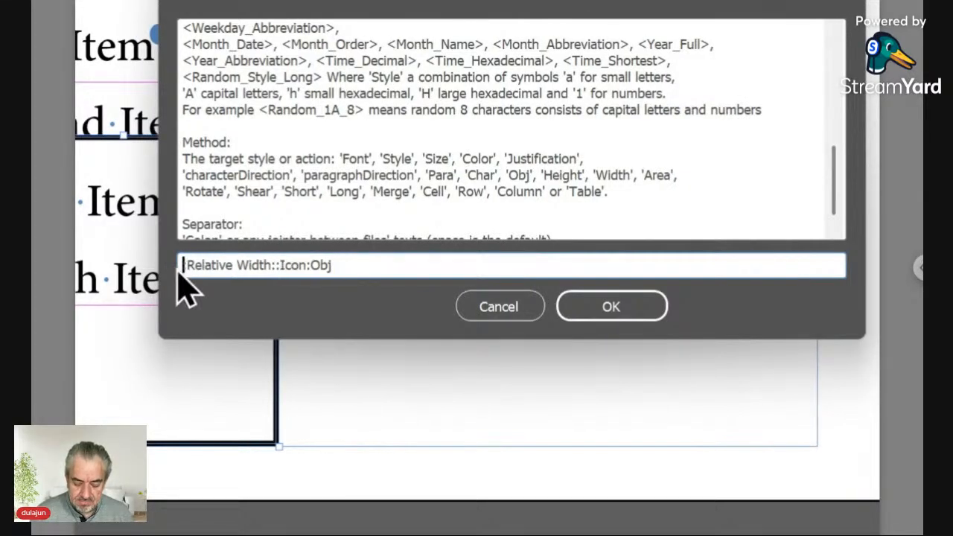
text(5:)
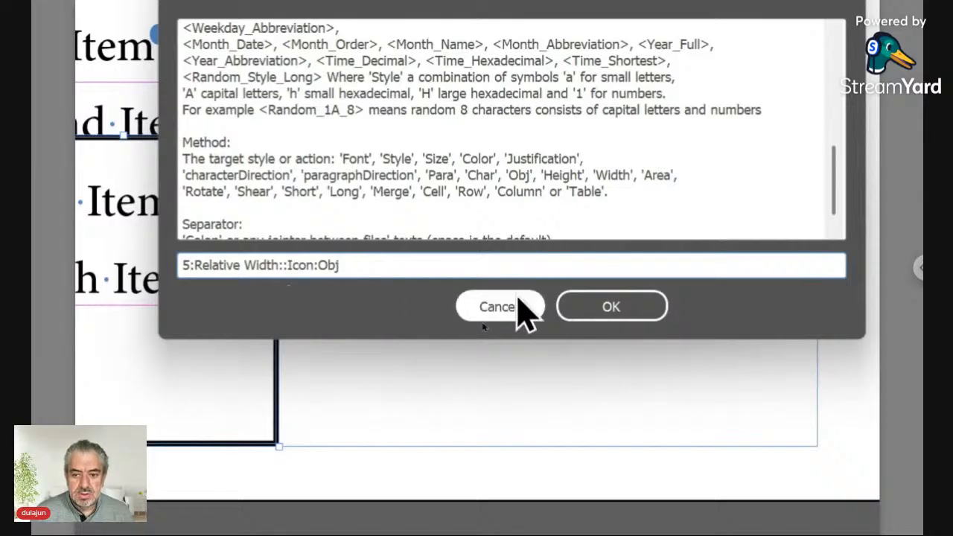
click(578, 317)
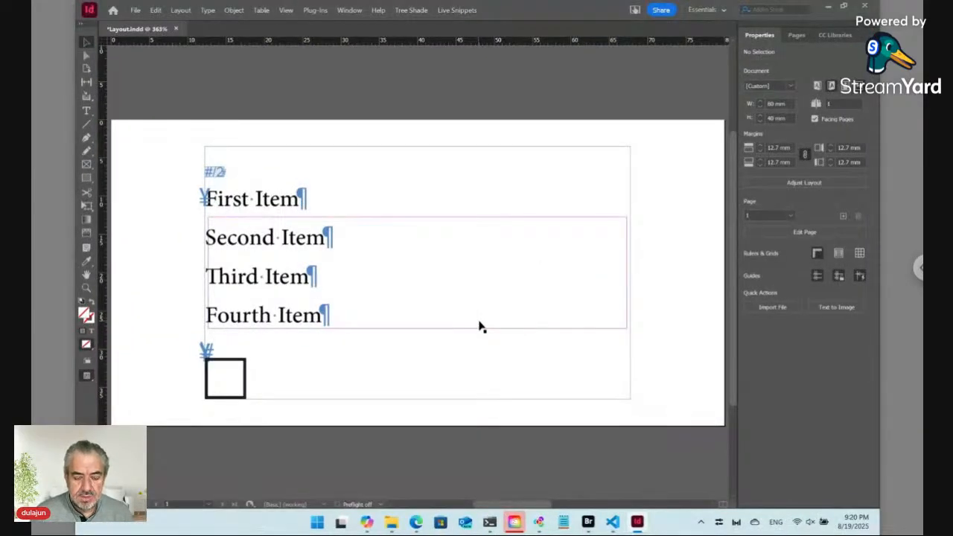
With the anchored frame selected, switch to the [Book] workspace
click(236, 364)
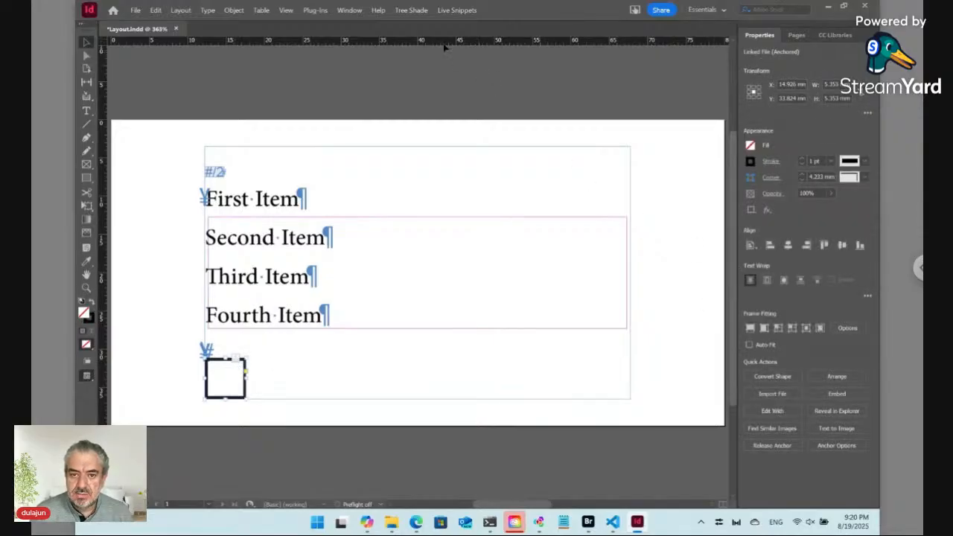
click(348, 9)
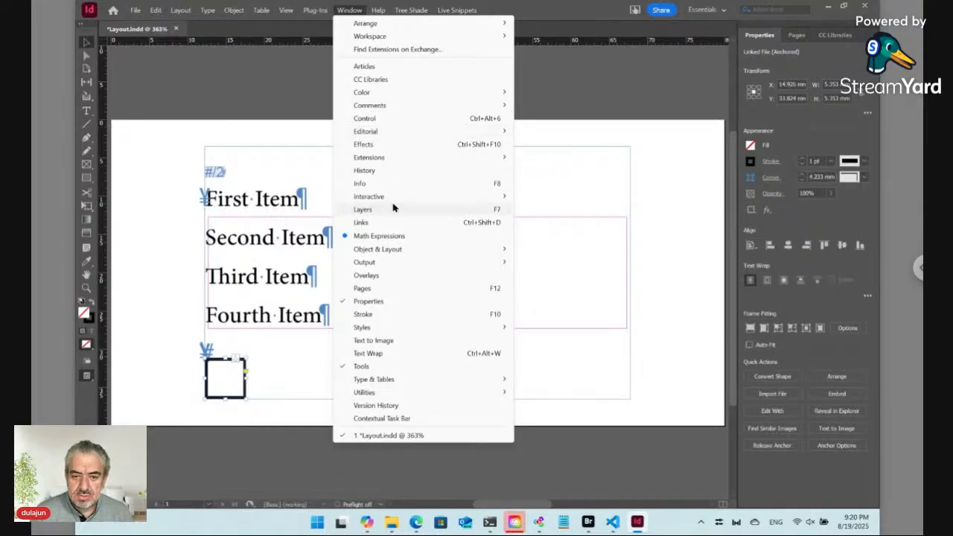
mouse_move(396, 197)
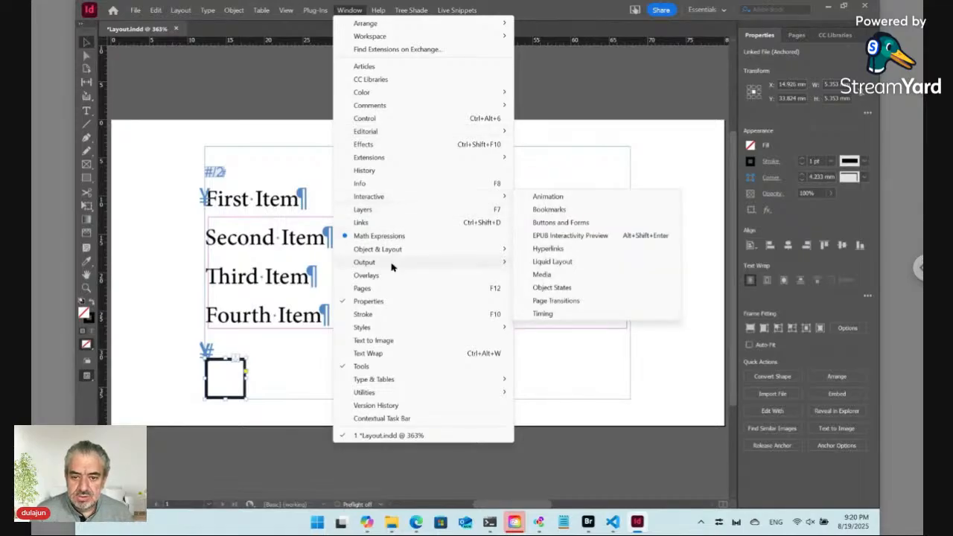
mouse_move(392, 265)
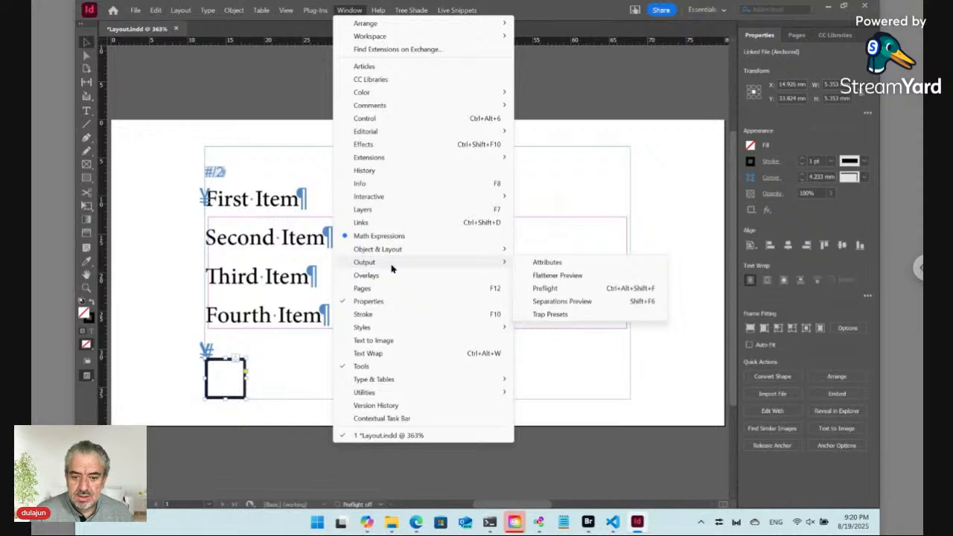
mouse_move(400, 332)
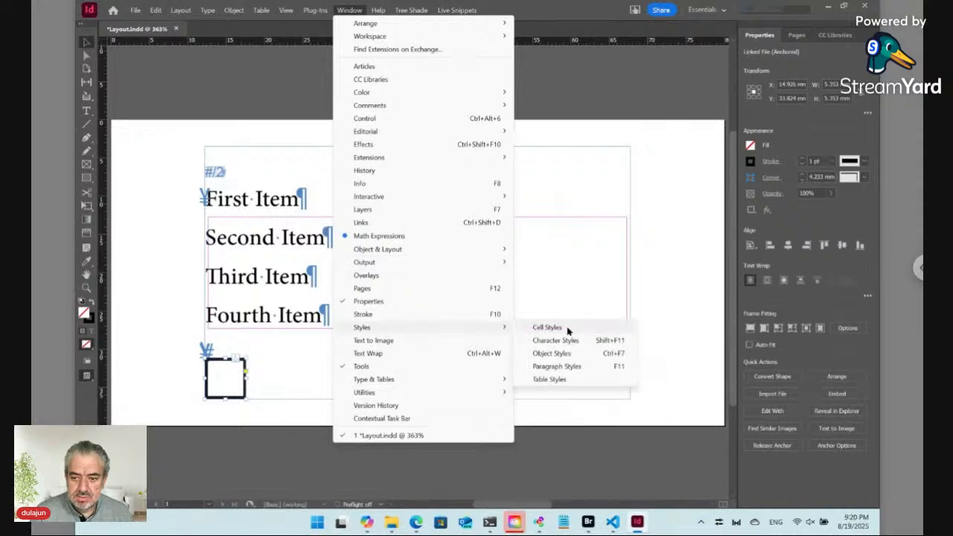
mouse_move(387, 38)
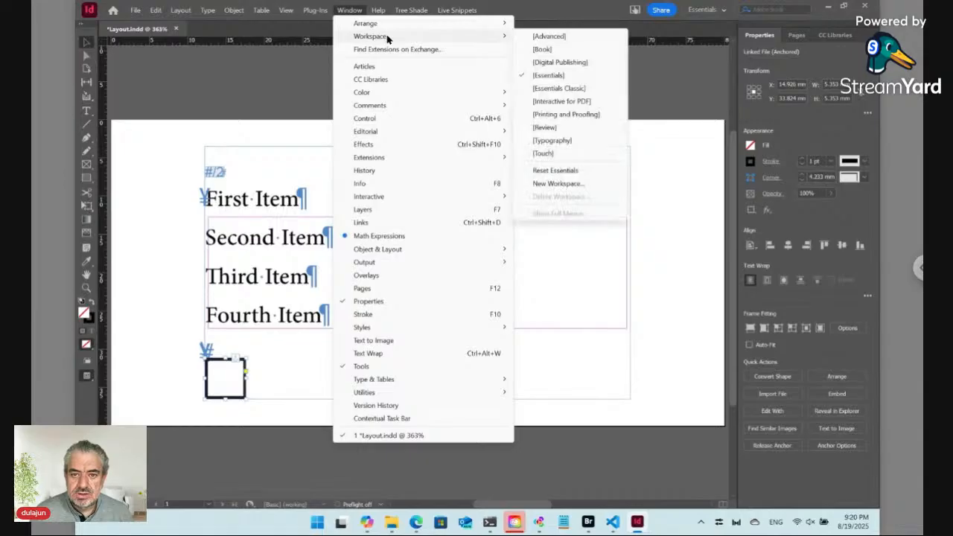
click(560, 48)
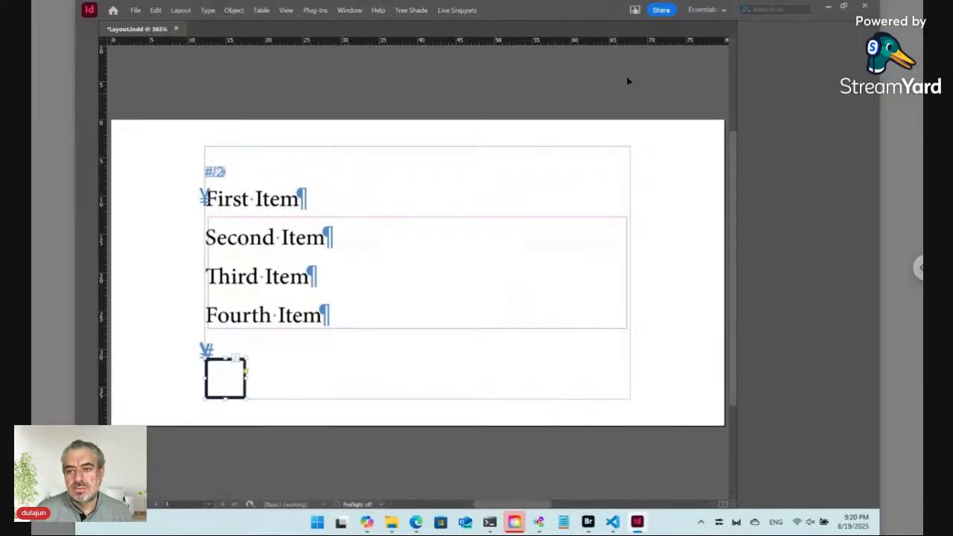
Re-maximize InDesign and expand the Object Styles panel to show the Icon style
click(844, 7)
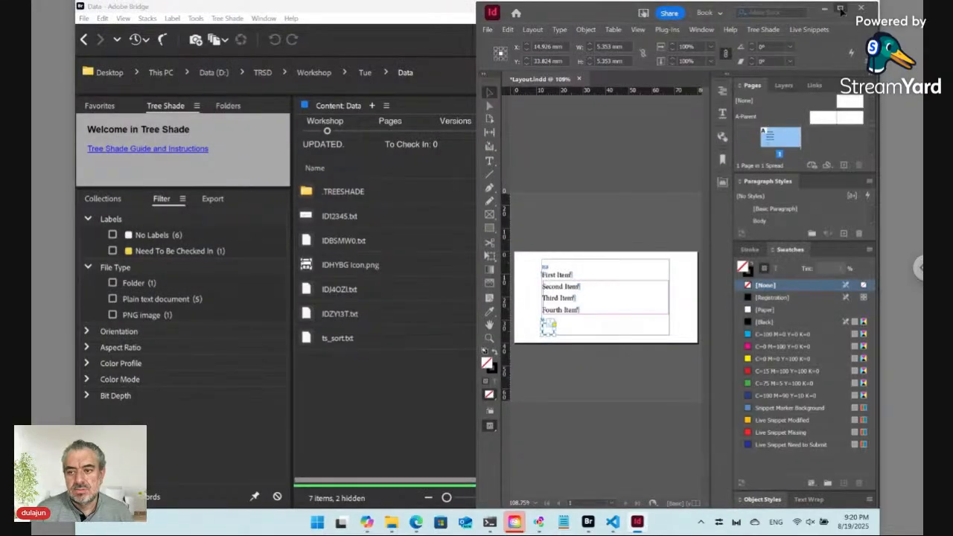
click(840, 9)
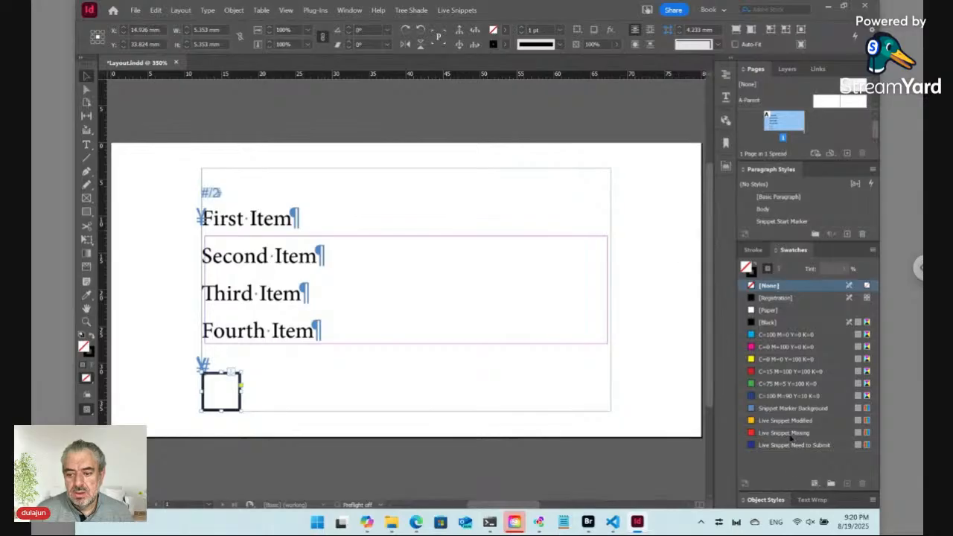
click(766, 499)
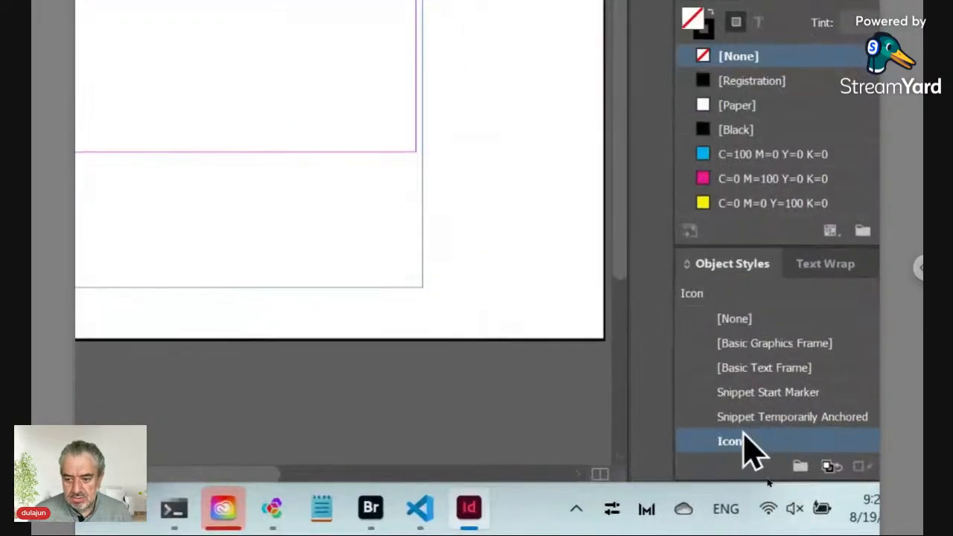
Set the Icon object style to Auto-Fit, Fit Content Proportionally, with Stroke [None]
right_click(743, 440)
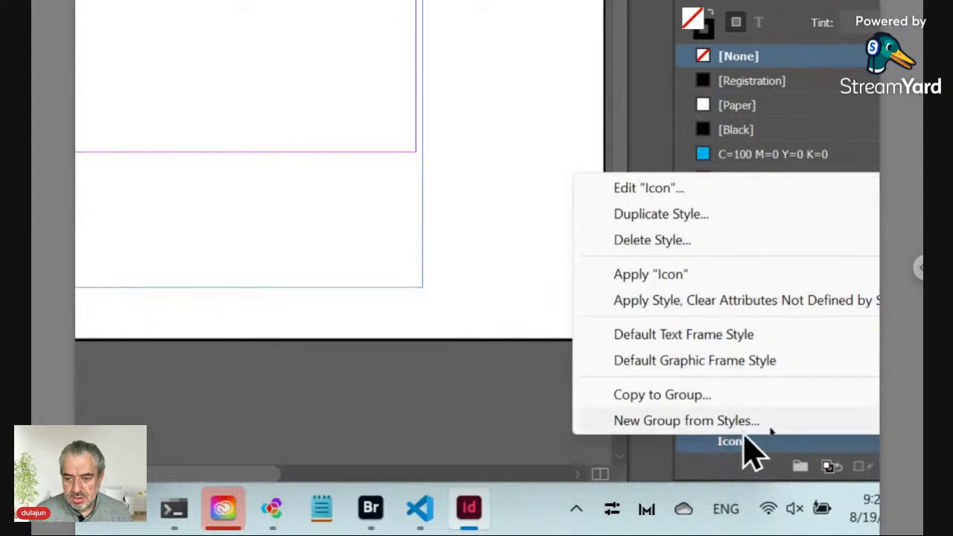
click(723, 188)
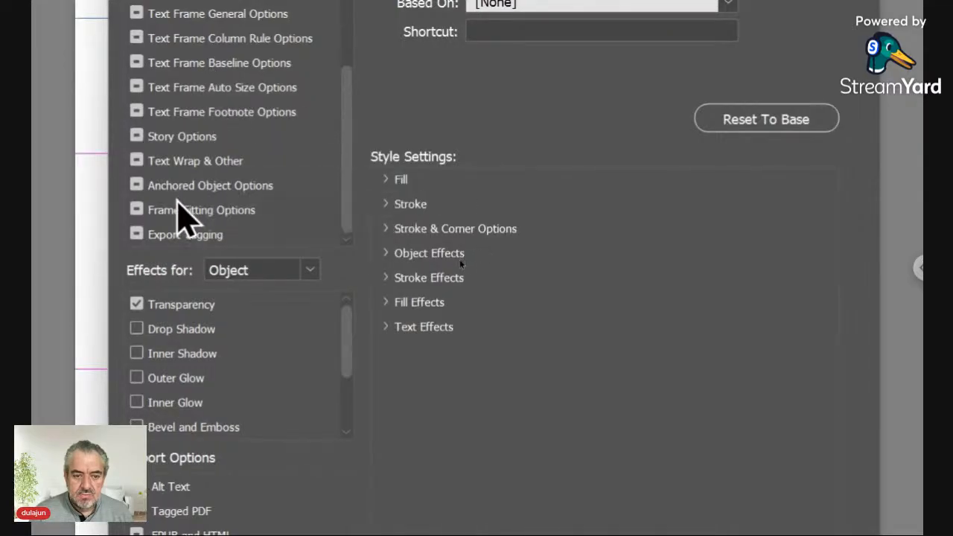
click(178, 210)
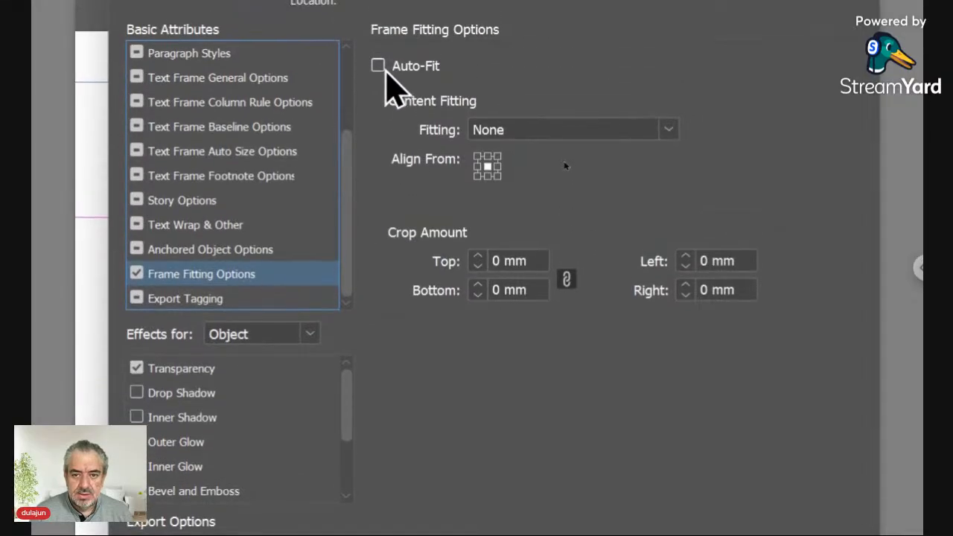
click(378, 59)
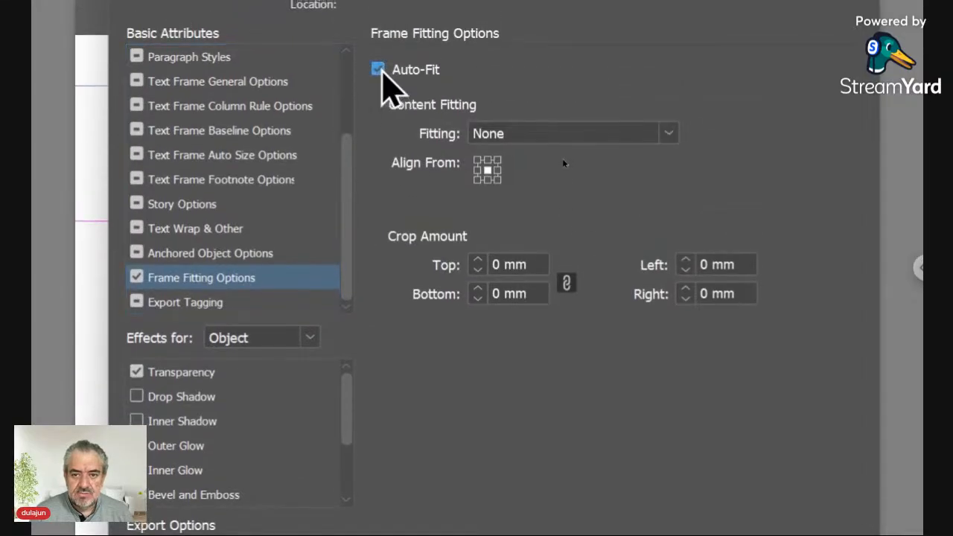
click(491, 143)
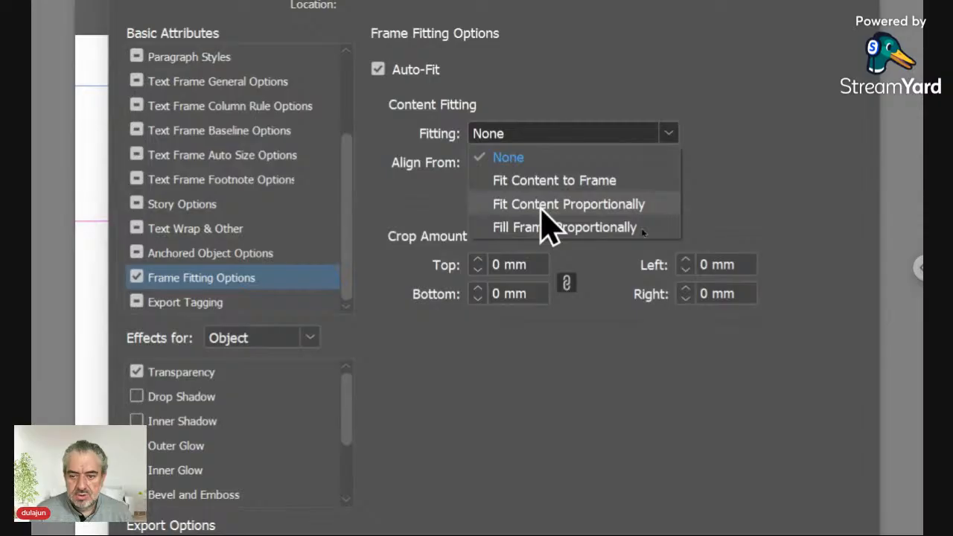
click(541, 208)
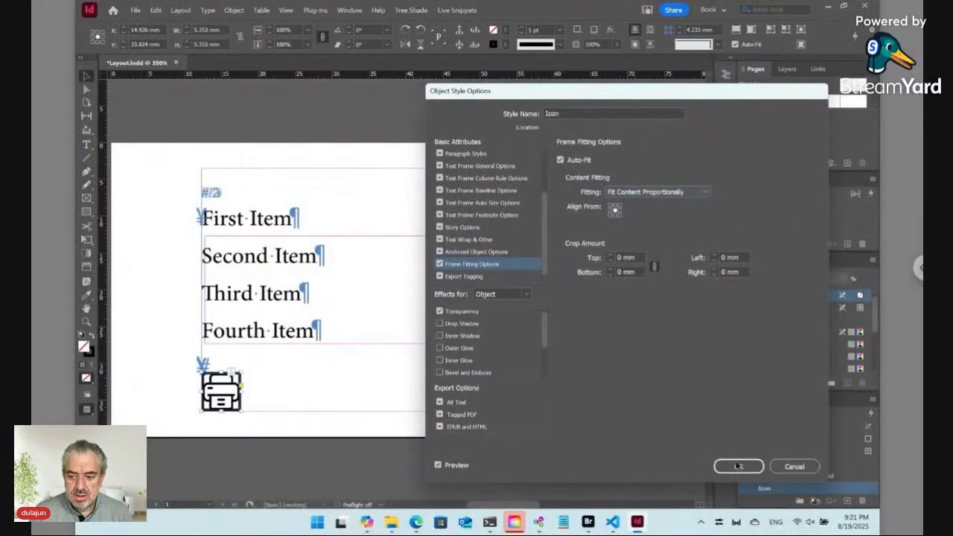
click(738, 467)
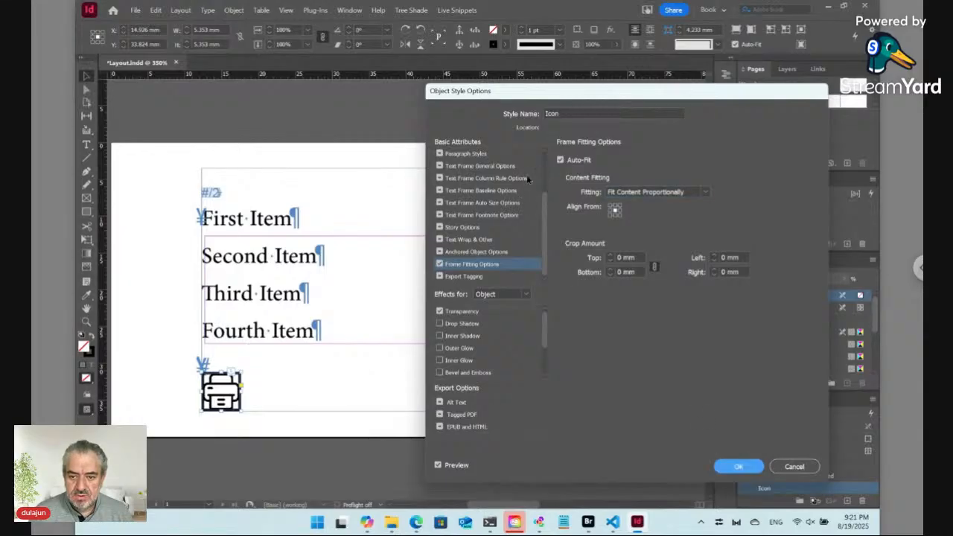
drag(545, 204, 546, 135)
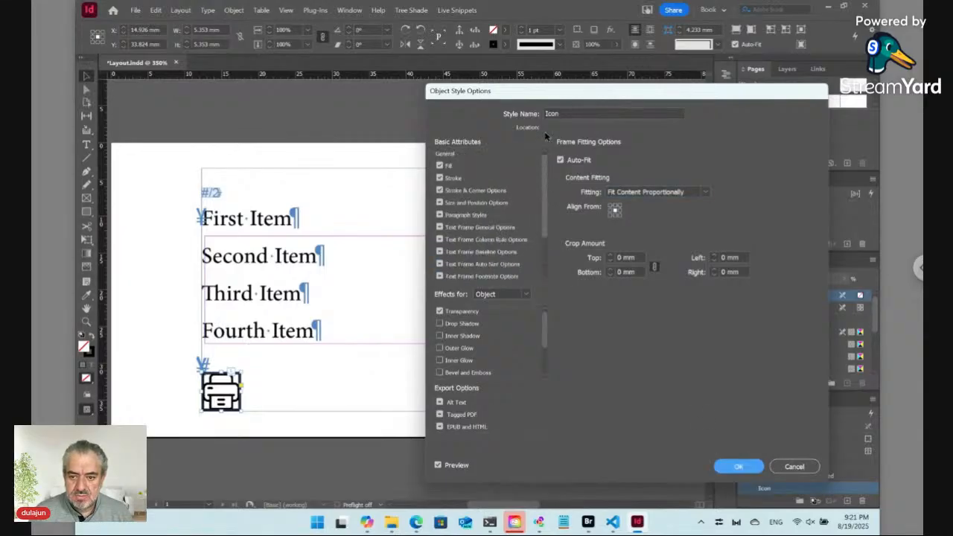
click(462, 177)
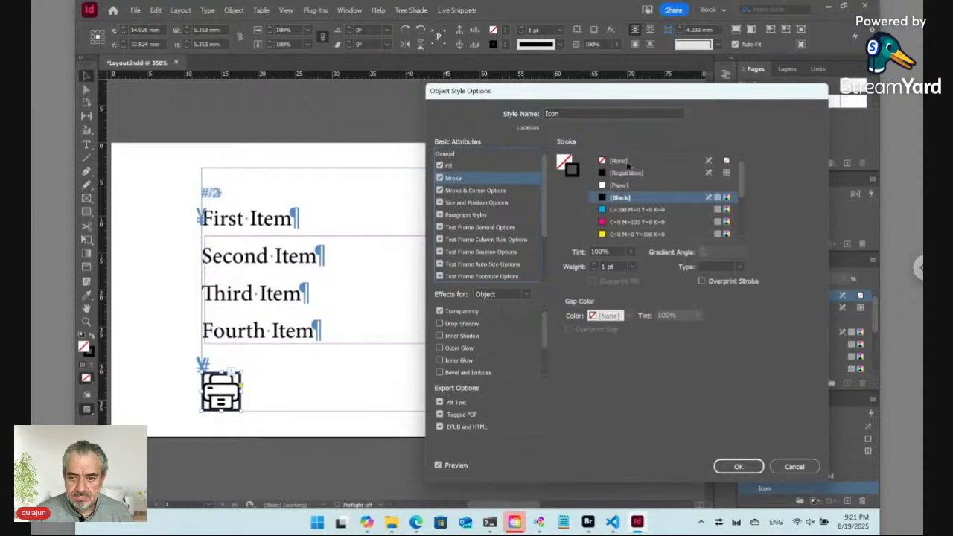
click(627, 163)
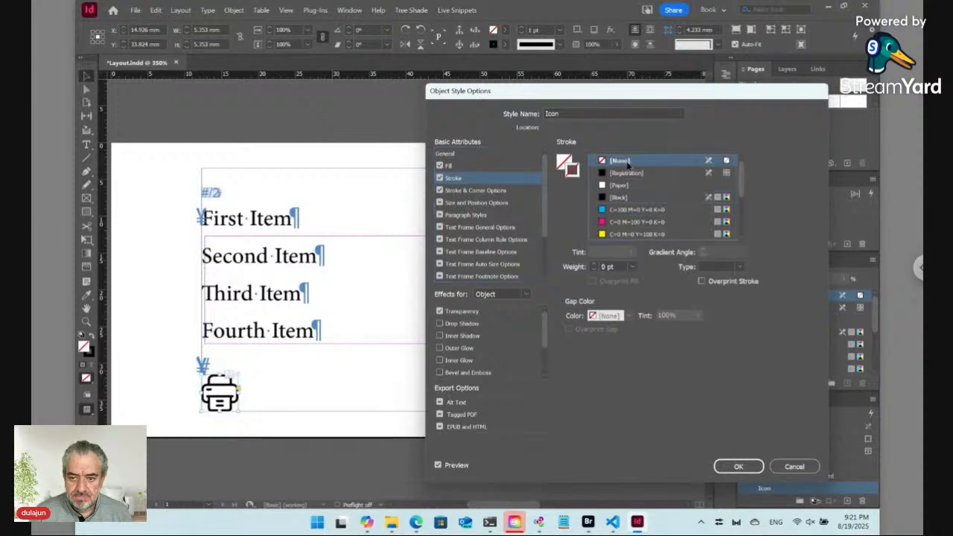
click(736, 467)
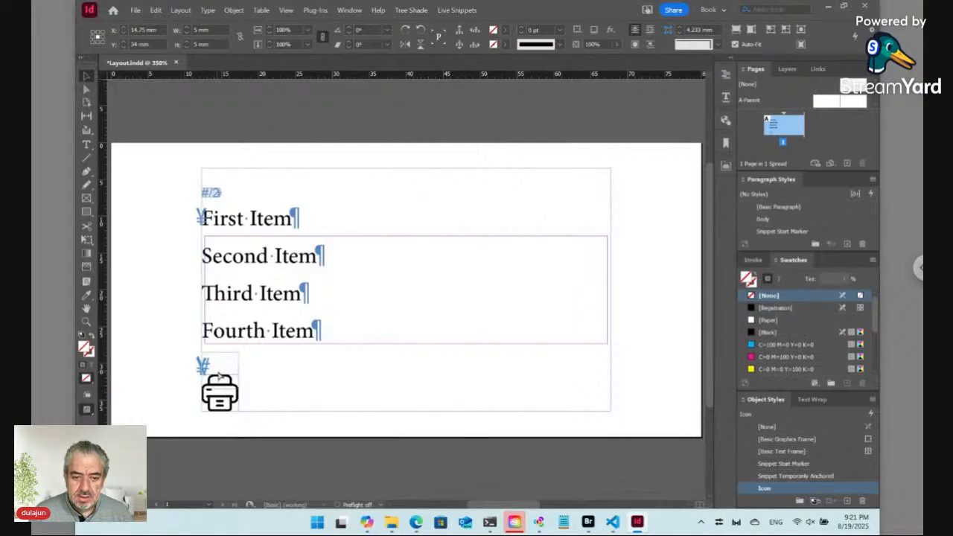
Anchor the printer icon at the text frame's top-right, Y relative to Text Frame, offsets 0 mm
drag(221, 219, 591, 196)
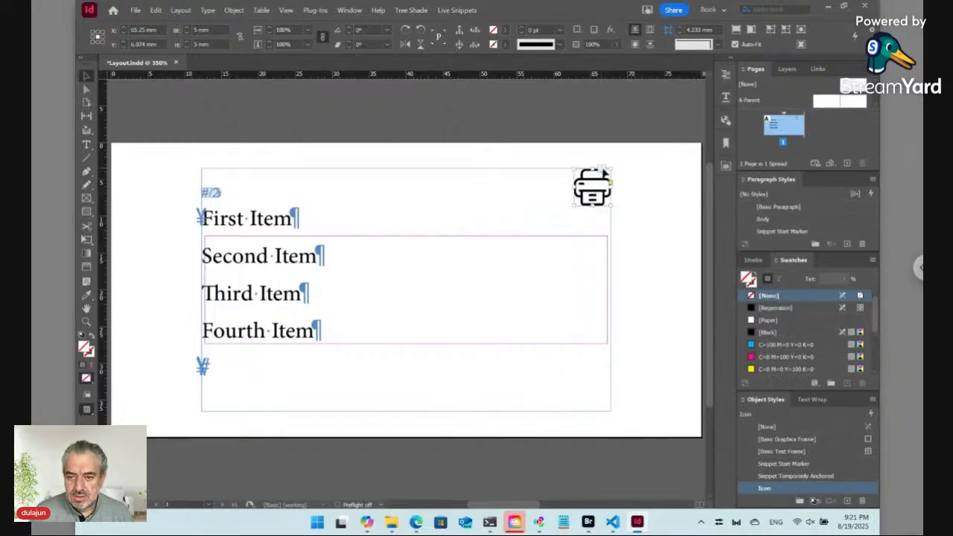
alt+click(604, 172)
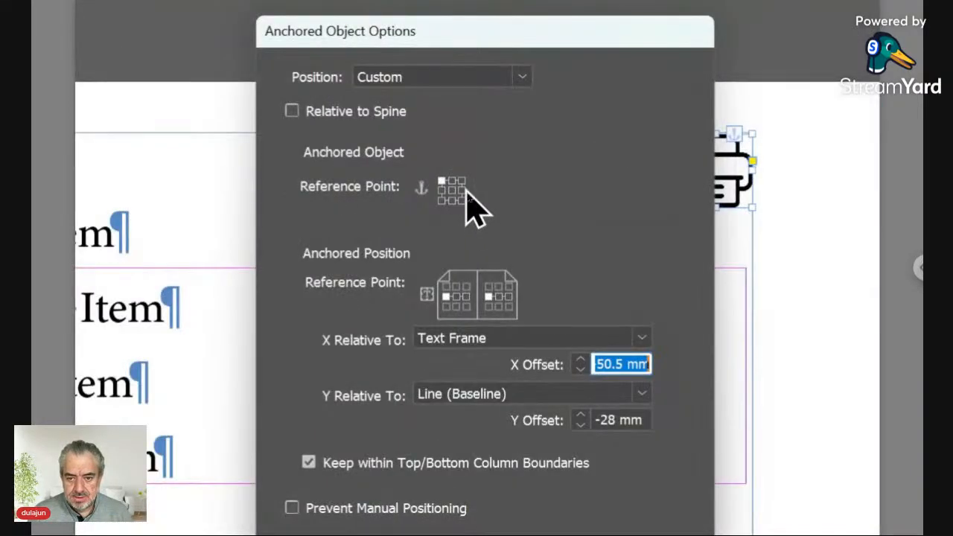
click(461, 181)
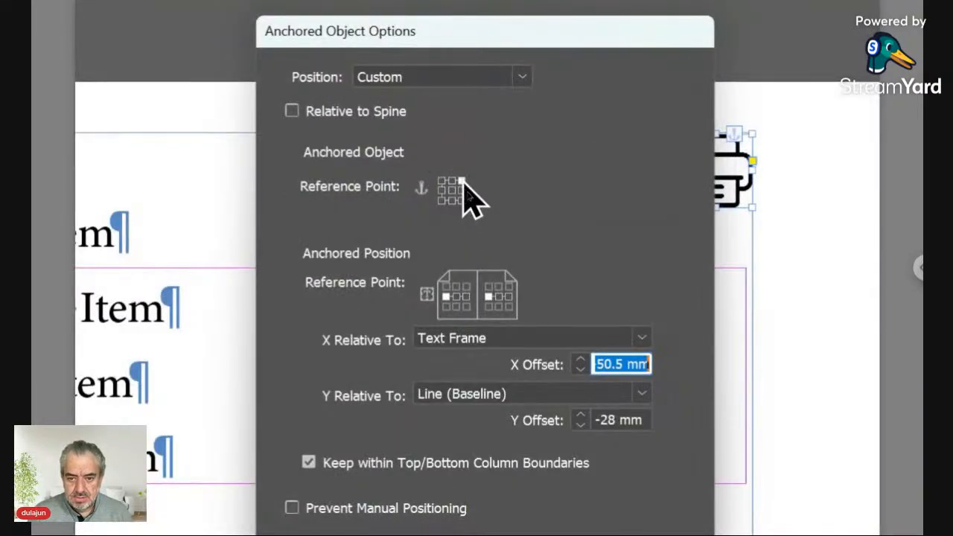
click(509, 297)
click(497, 393)
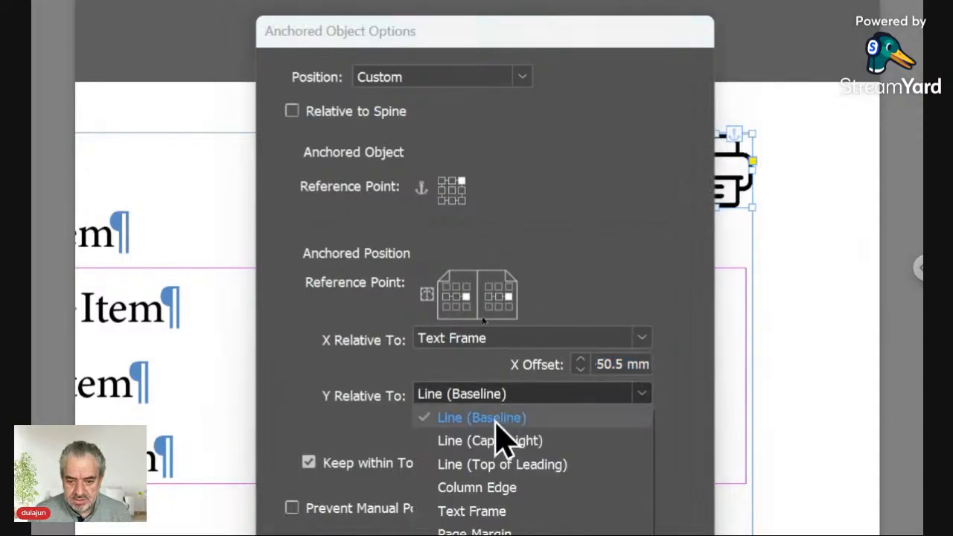
click(495, 509)
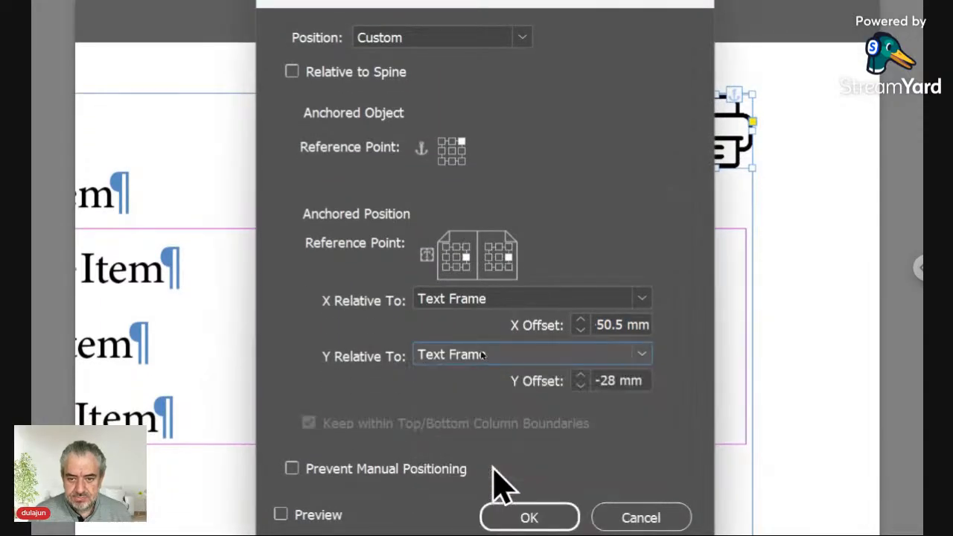
click(509, 248)
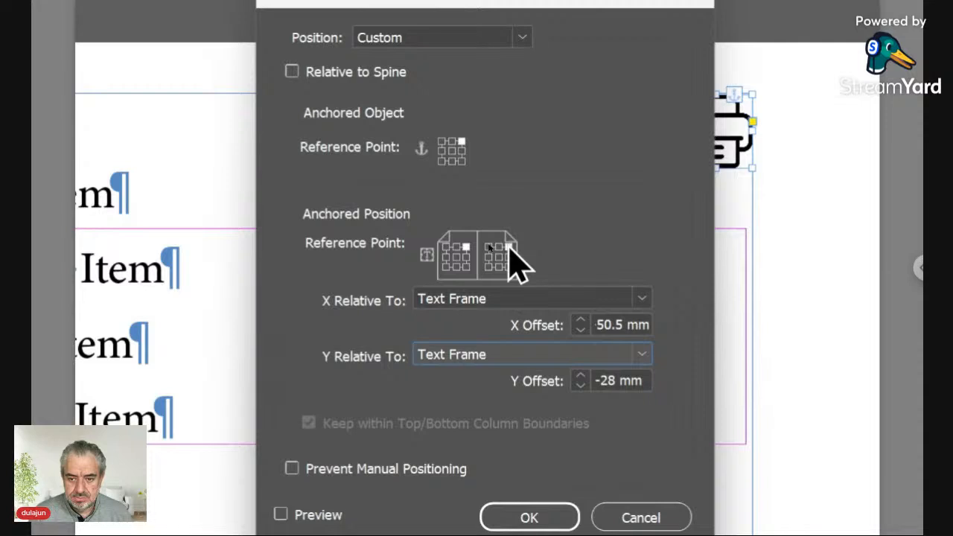
click(553, 333)
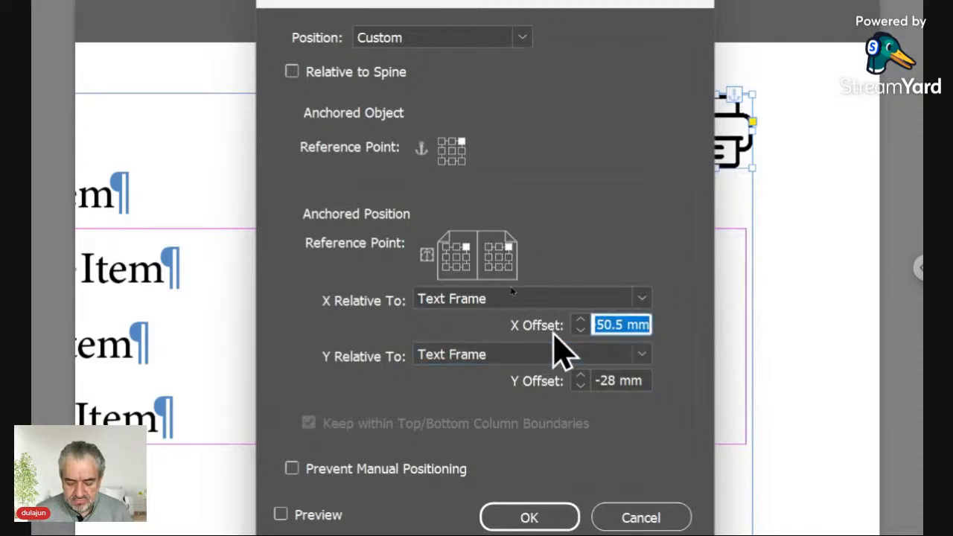
text(0)
key(Tab)
text(0)
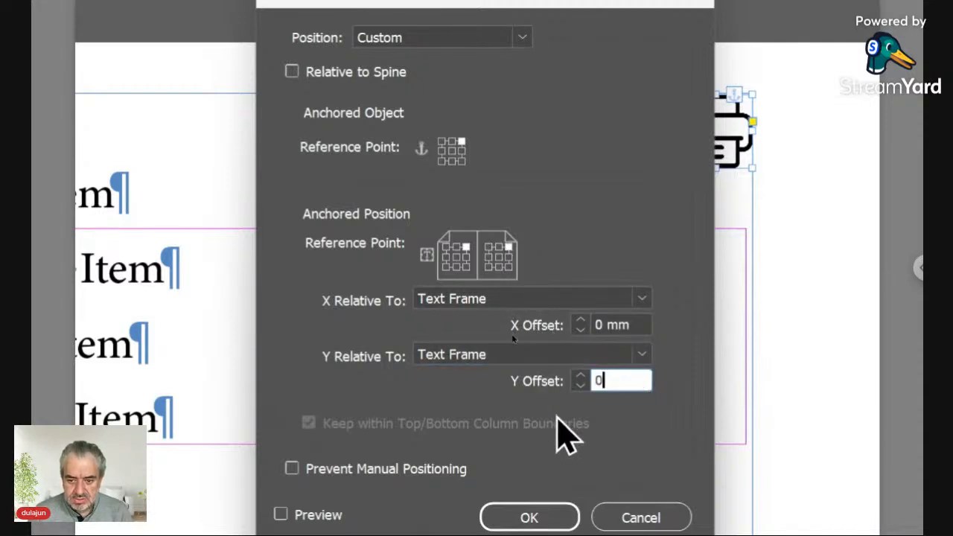
click(549, 514)
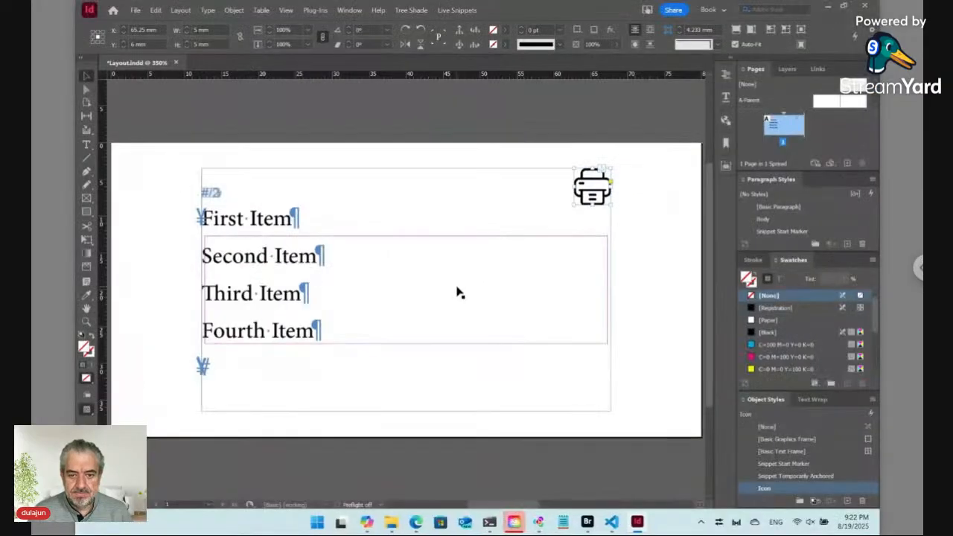
Update the snippet from its start marker via Live Snippets > Update > Selected, then select the printer icon
click(251, 277)
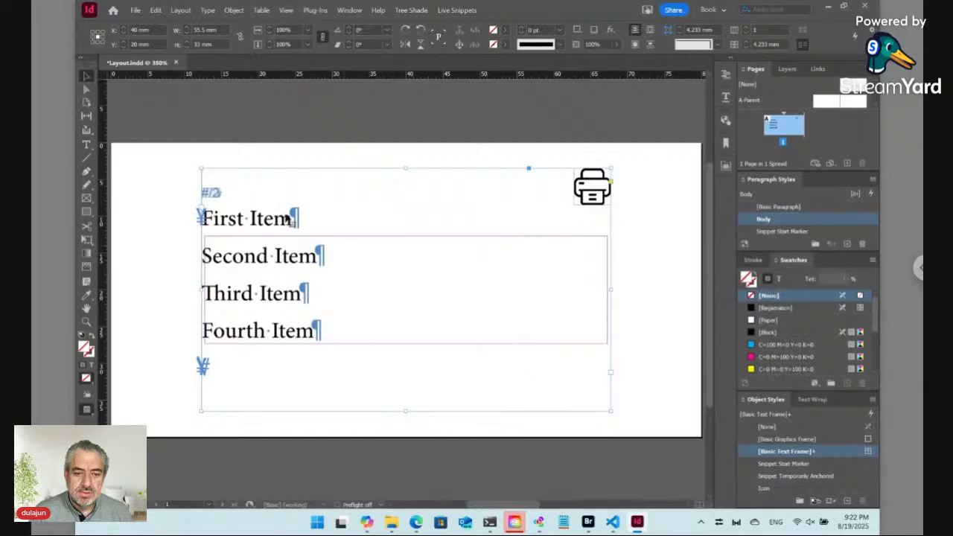
click(212, 192)
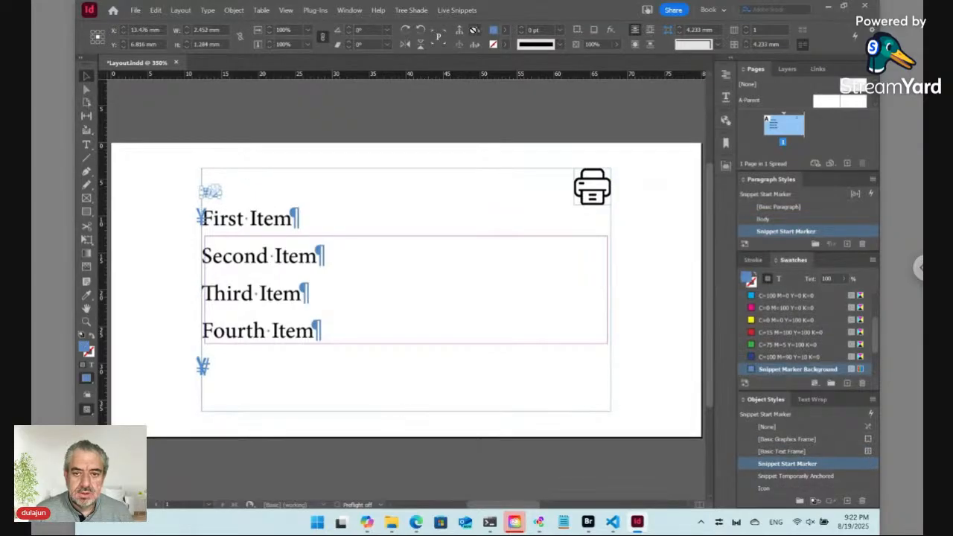
click(455, 9)
mouse_move(471, 80)
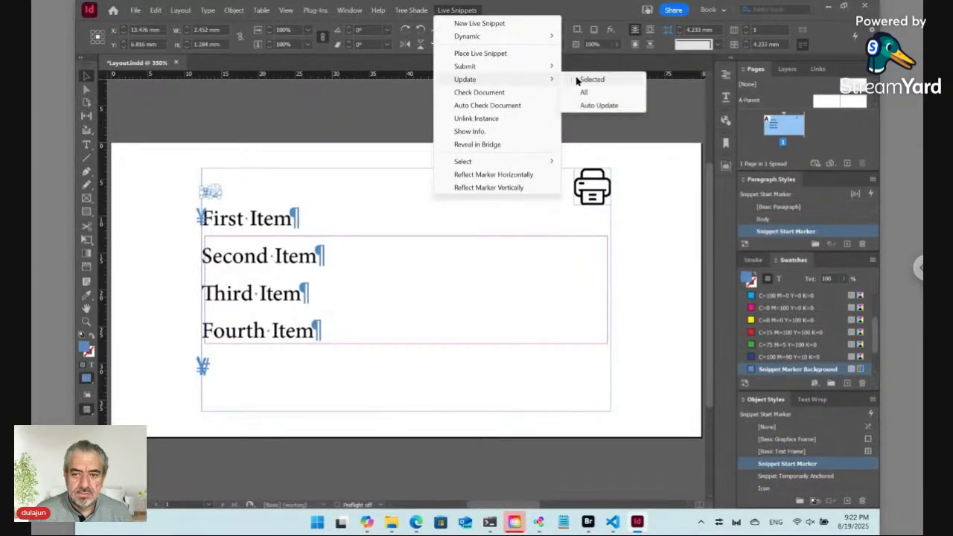
click(580, 80)
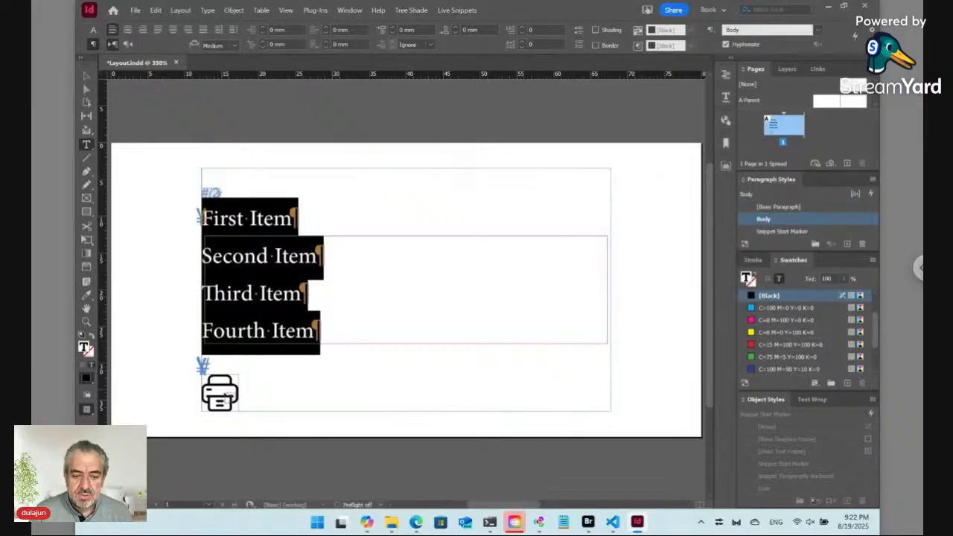
click(87, 76)
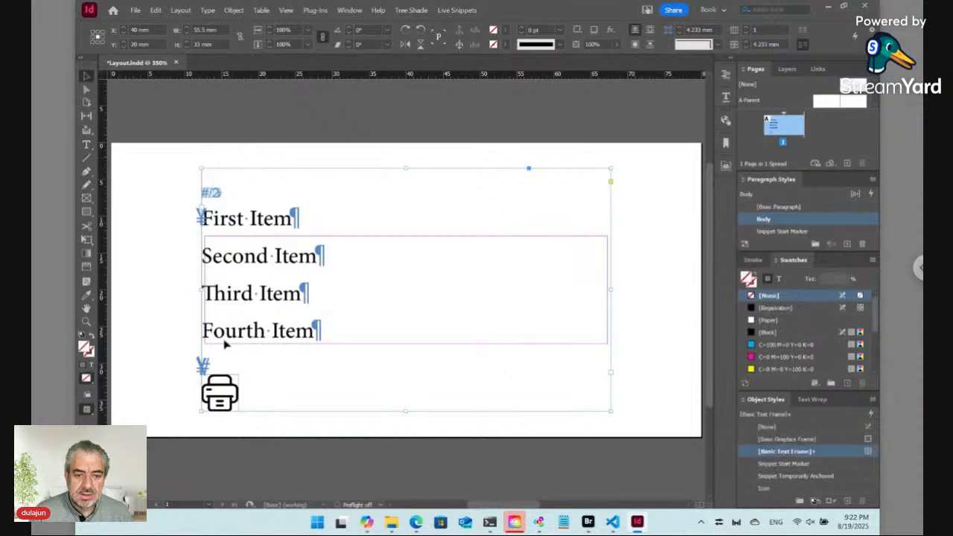
click(225, 390)
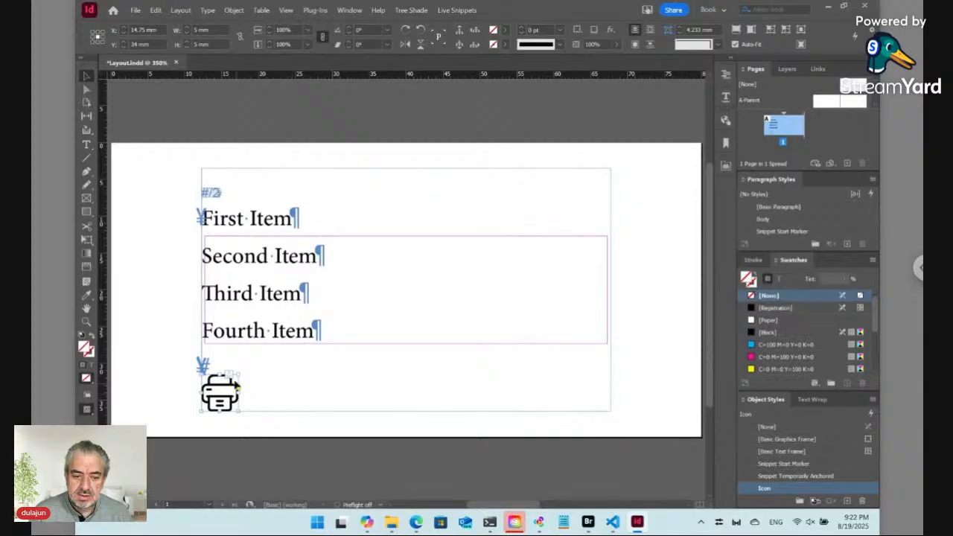
Set the printer icon's anchored Y Relative To option to Text Frame
alt+click(235, 375)
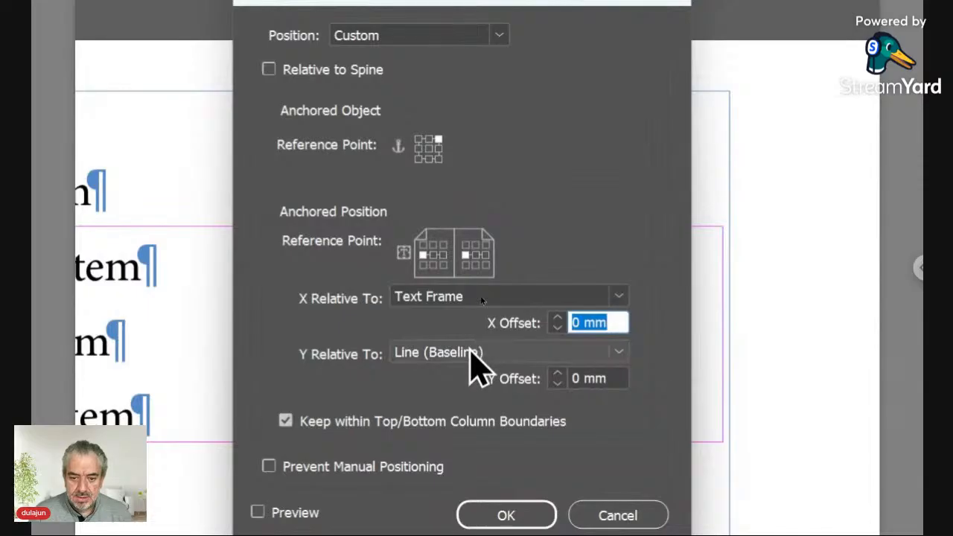
click(470, 349)
click(488, 467)
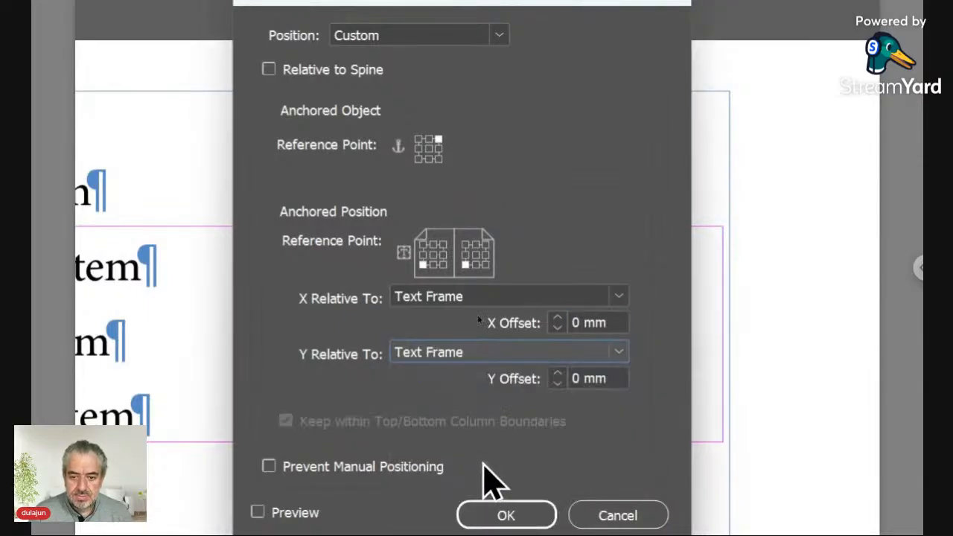
click(487, 245)
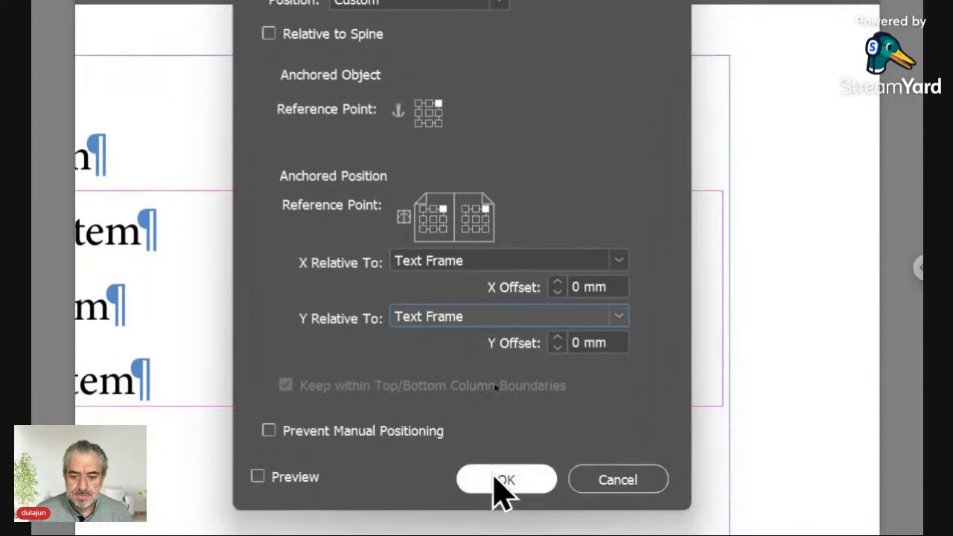
click(504, 480)
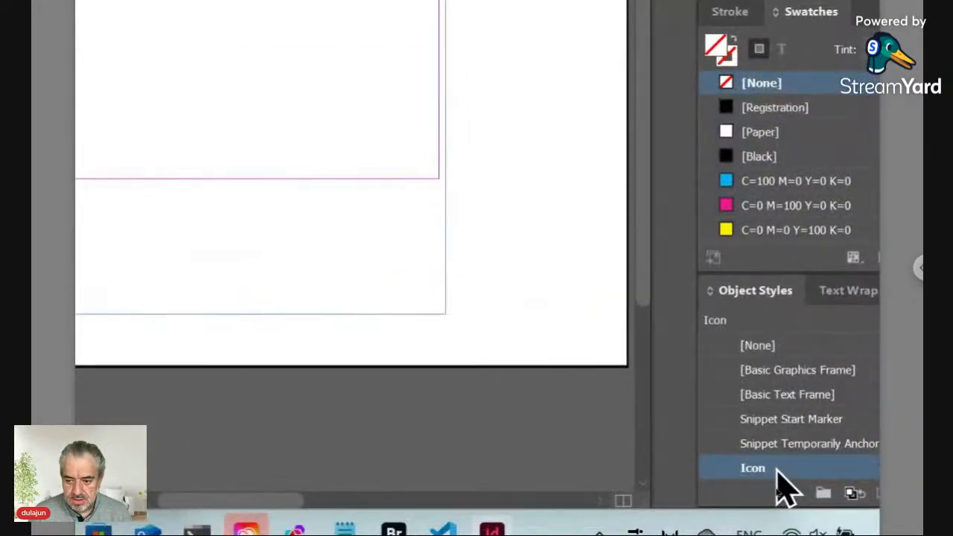
Apply the Icon style from the Object Styles panel's context menu
right_click(774, 488)
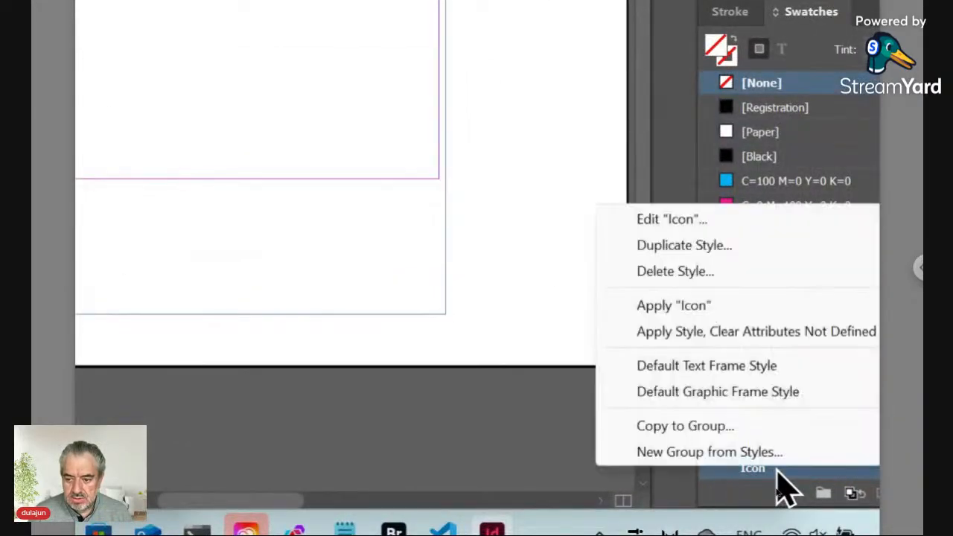
click(693, 312)
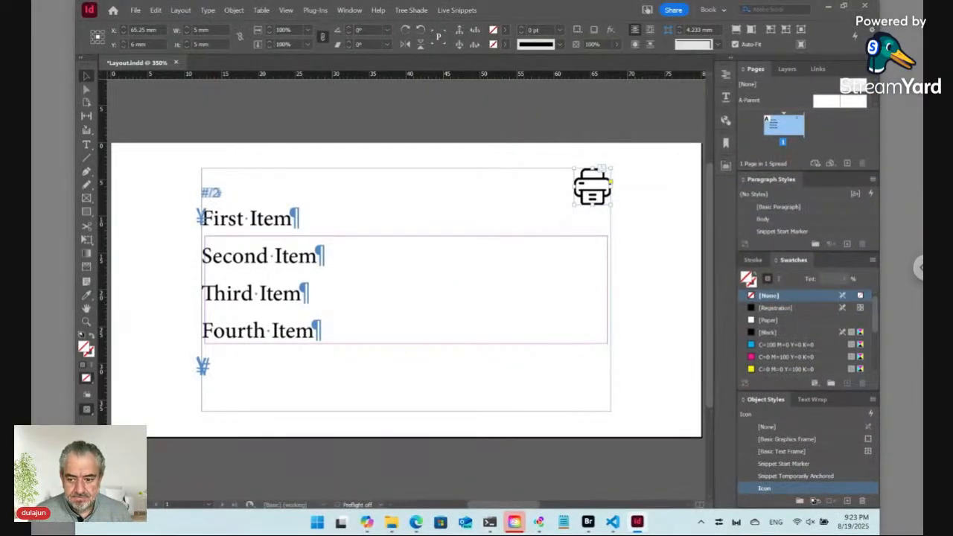
Enable the Icon style's Anchored Object Options: Custom position, Y relative to Text Frame, top-right reference point
right_click(778, 489)
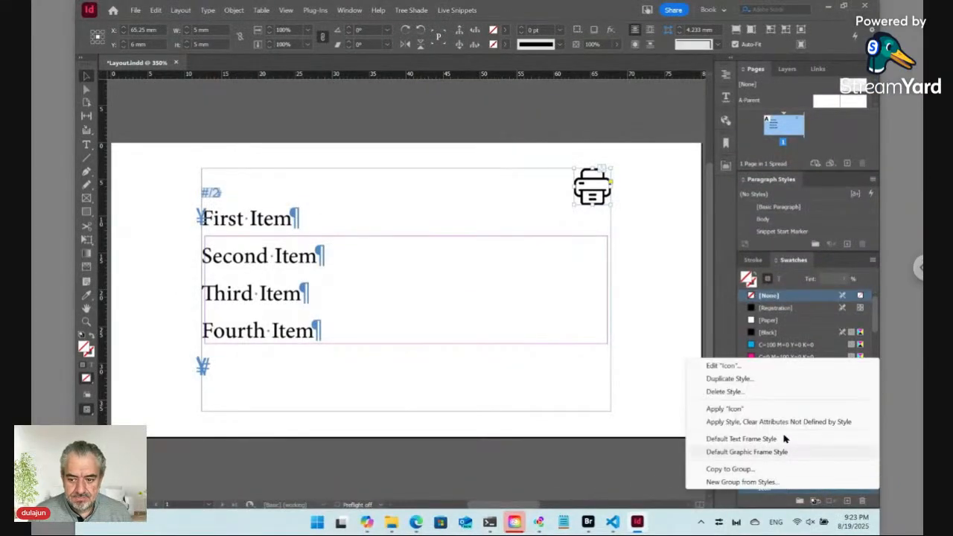
click(766, 367)
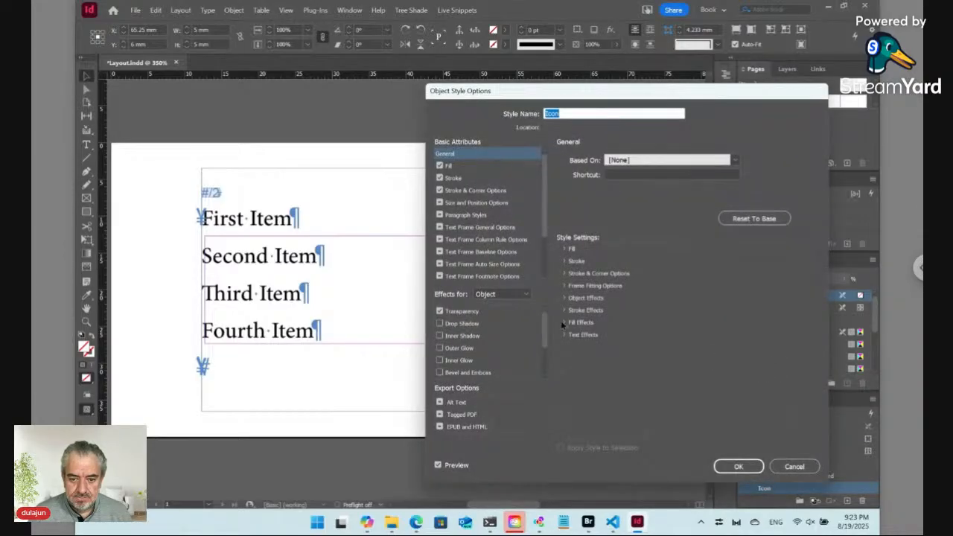
scroll(499, 258, down, 2)
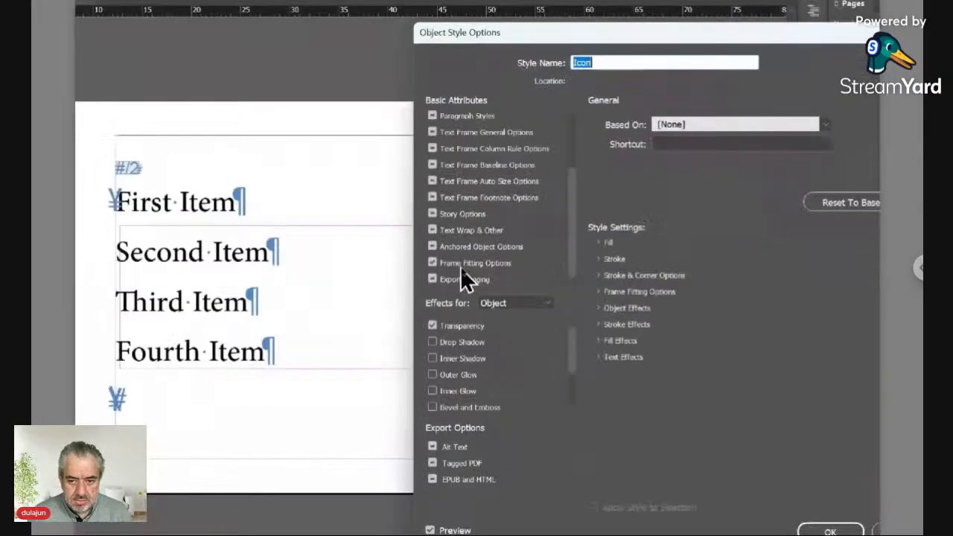
click(419, 236)
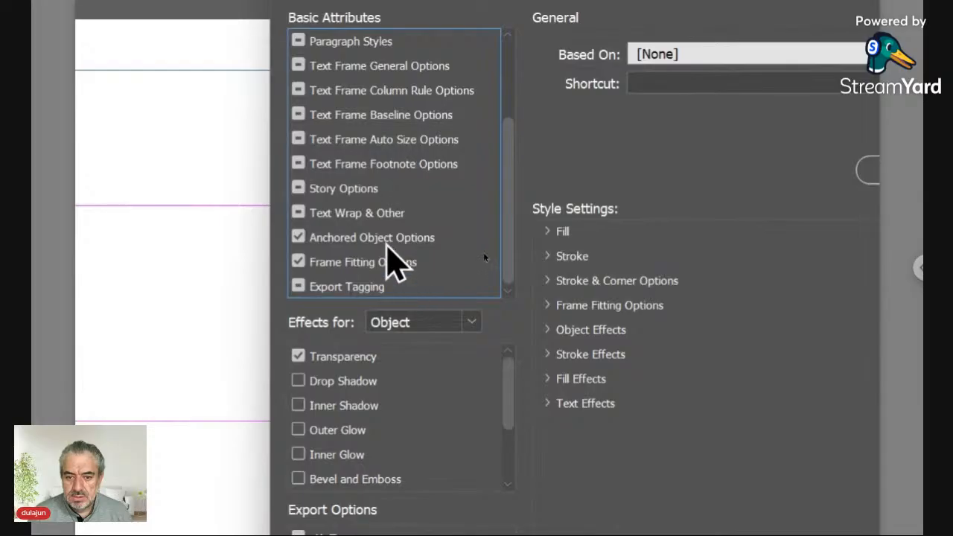
click(387, 243)
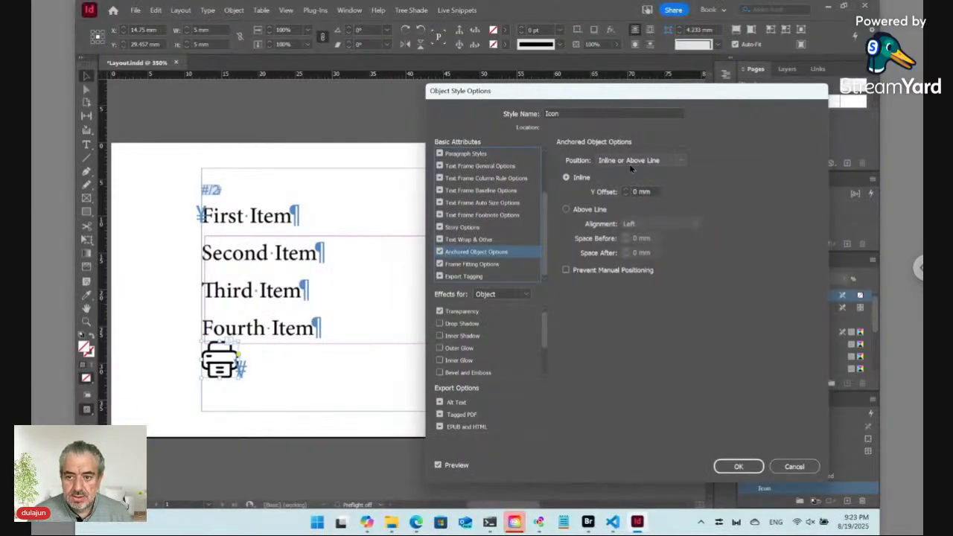
click(633, 161)
click(629, 185)
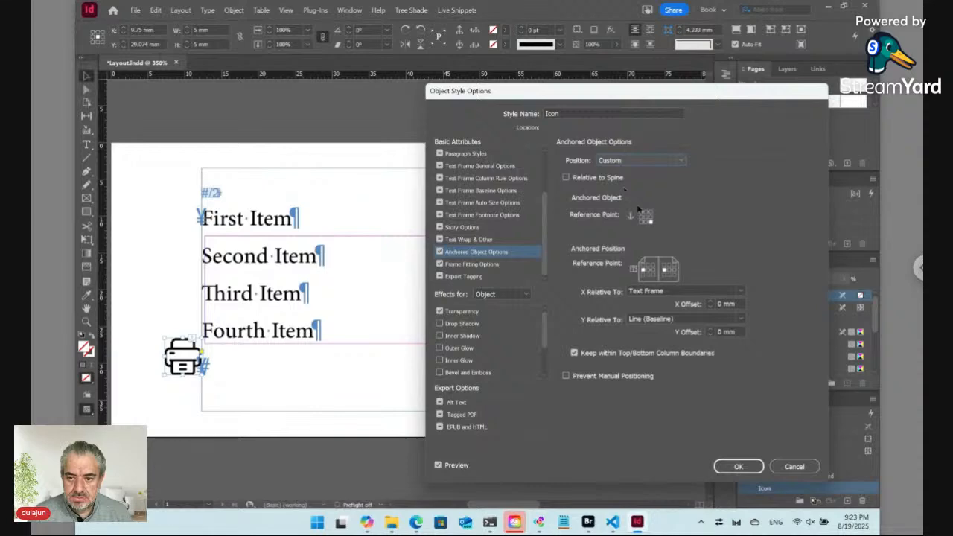
click(649, 214)
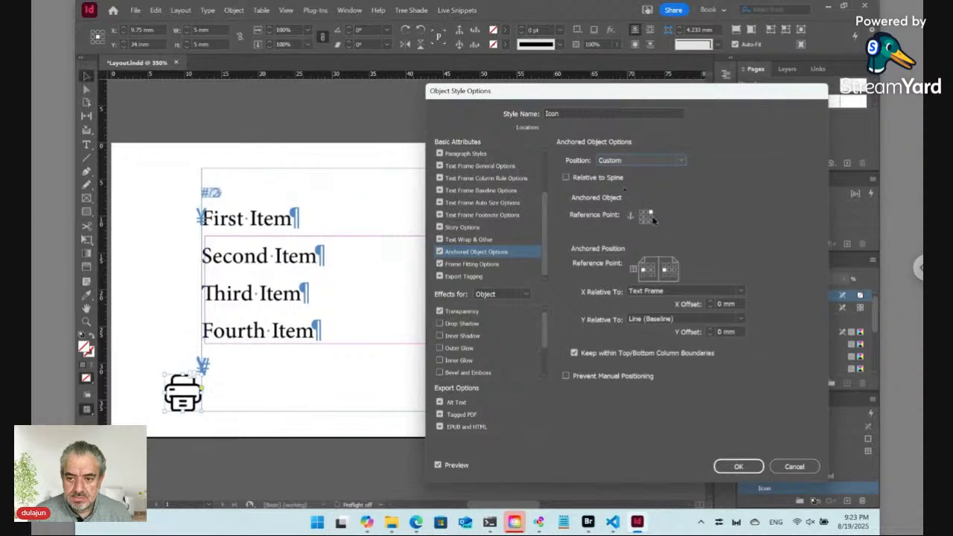
click(665, 318)
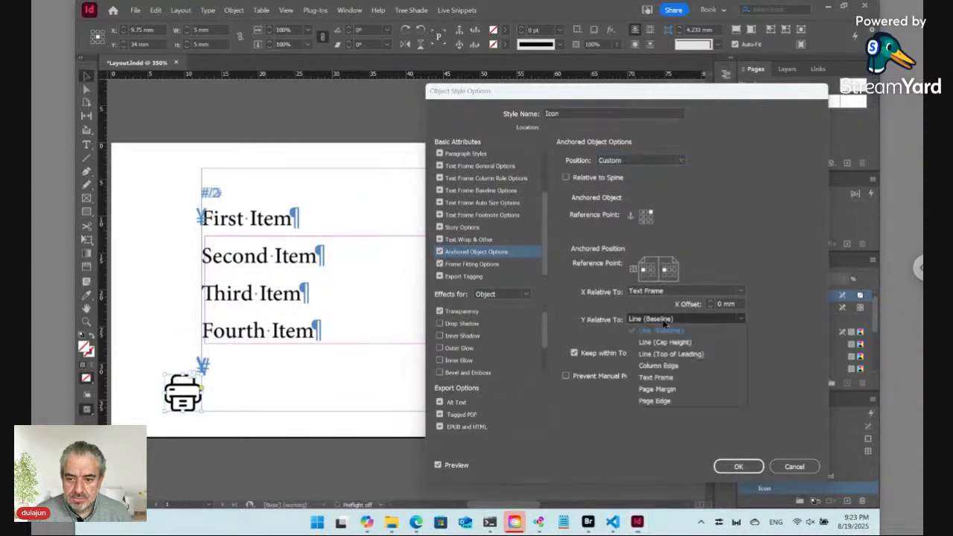
click(656, 377)
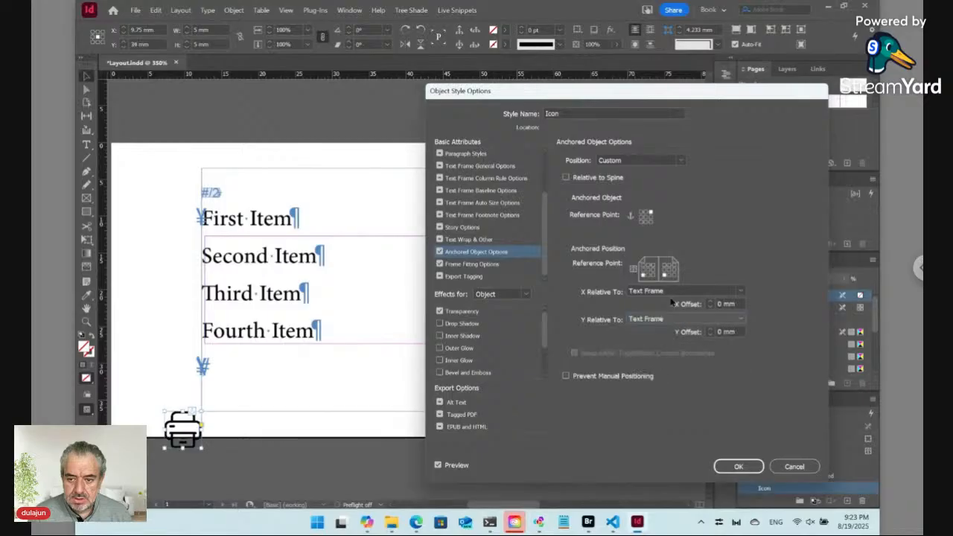
click(674, 269)
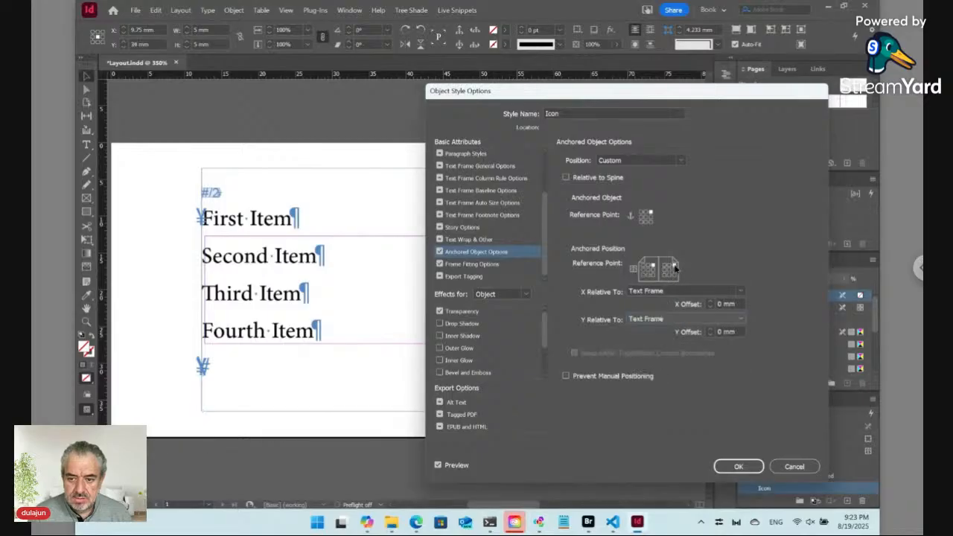
click(750, 465)
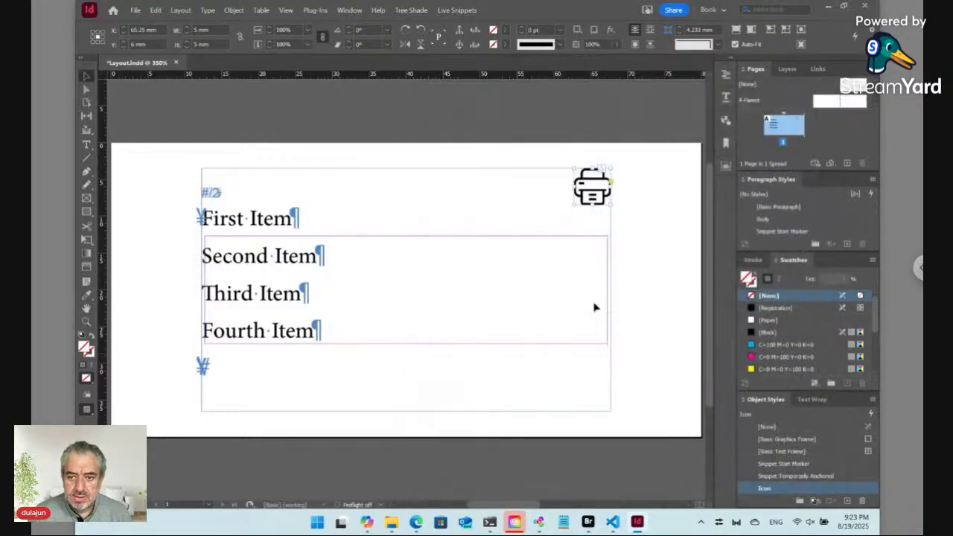
Update the selected live snippet in the list via Live Snippets > Update > Selected
double_click(276, 255)
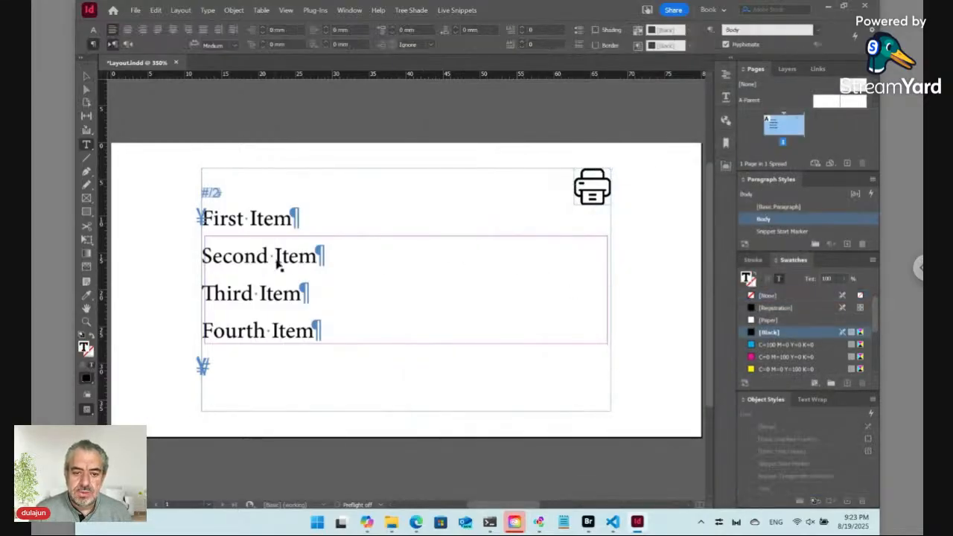
click(468, 11)
mouse_move(502, 87)
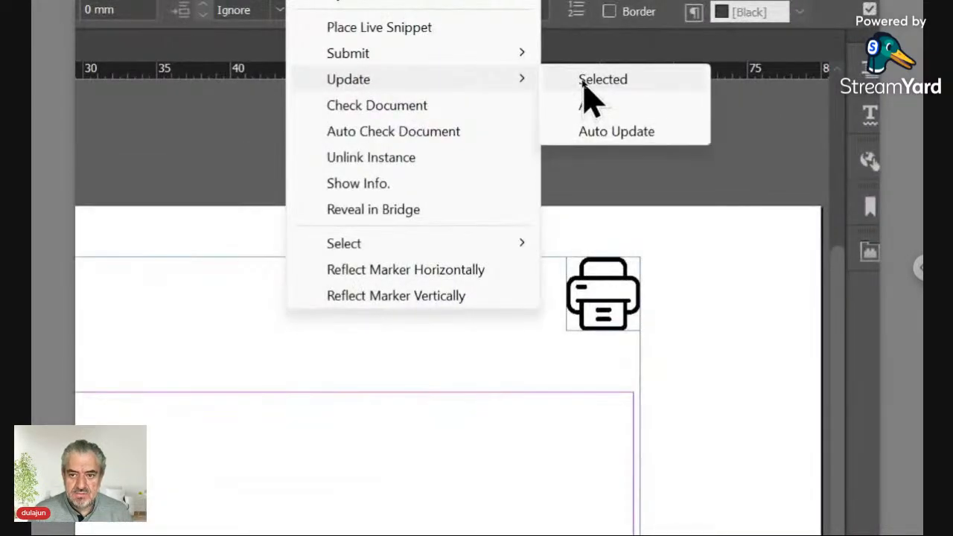
click(584, 79)
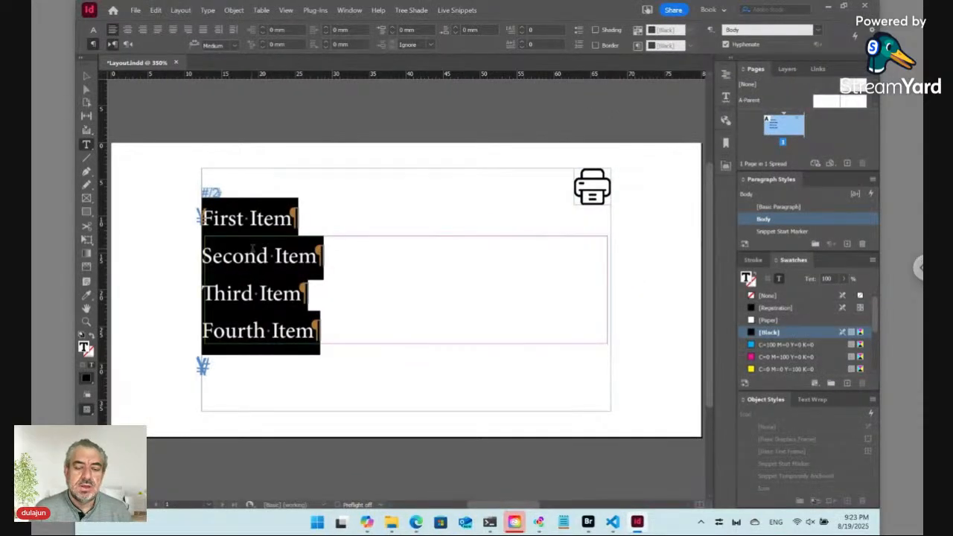
Check in and save the layout, then bring up the Data folder in Bridge
click(249, 255)
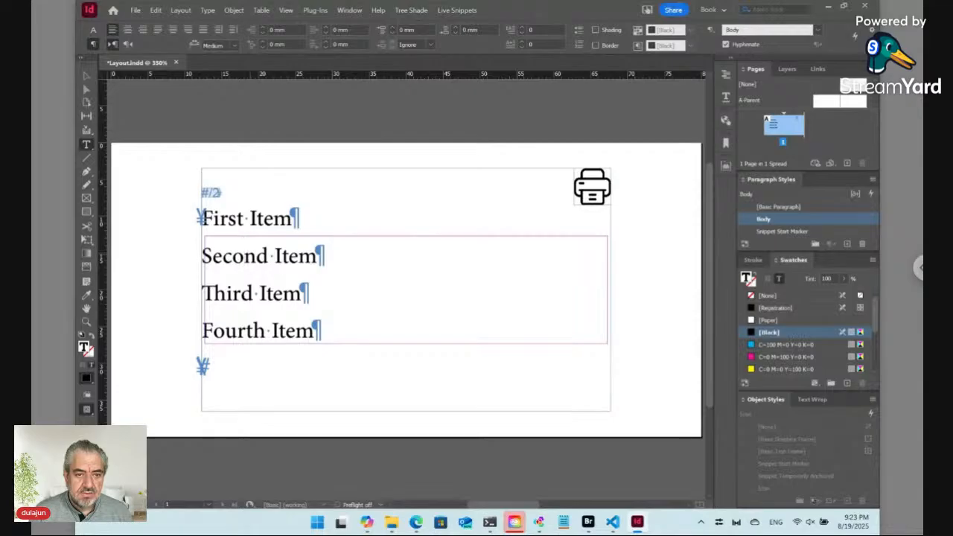
key(Escape)
key(ctrl+F9)
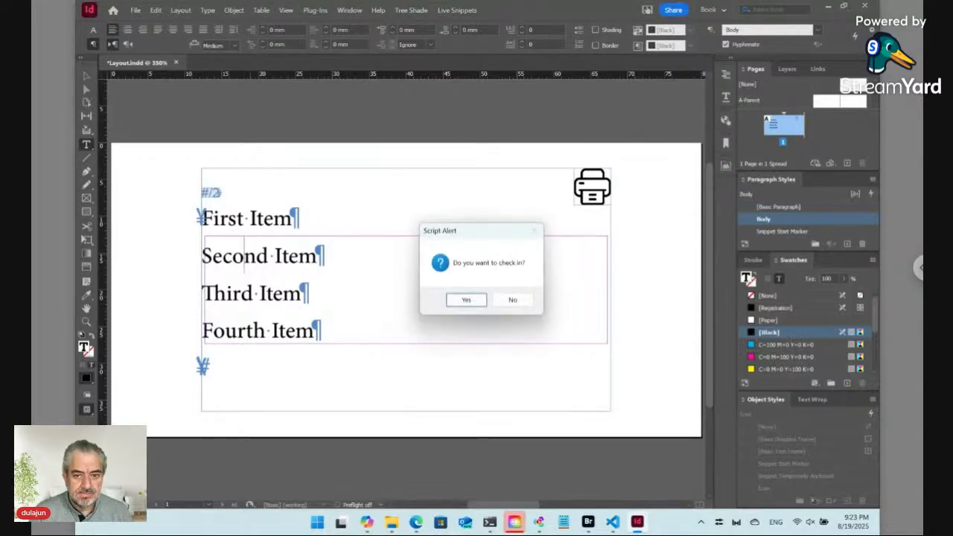
click(467, 300)
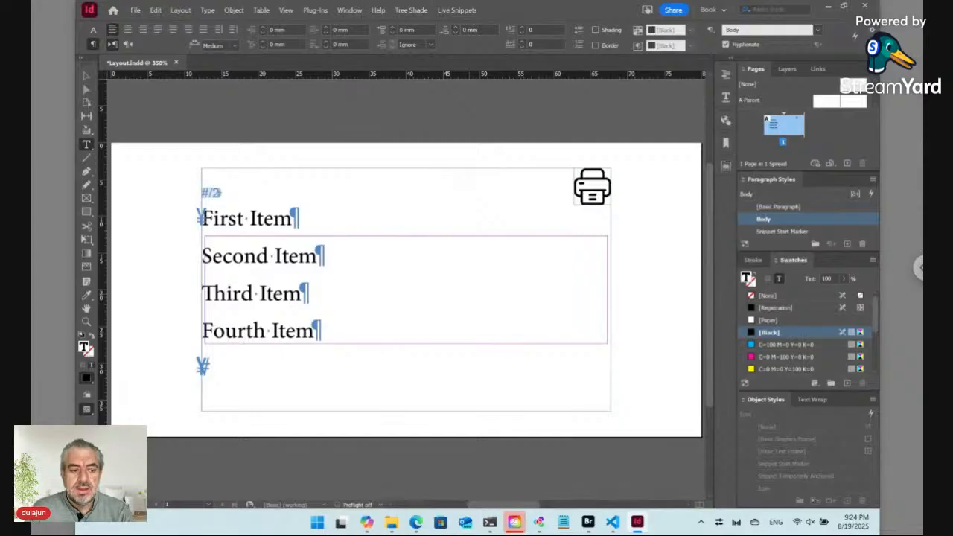
key(ctrl+s)
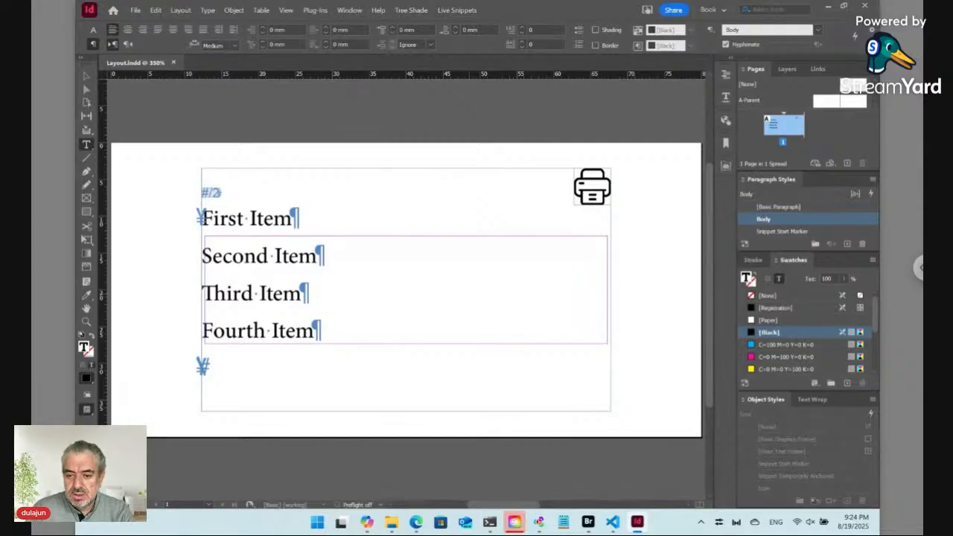
key(alt+Tab)
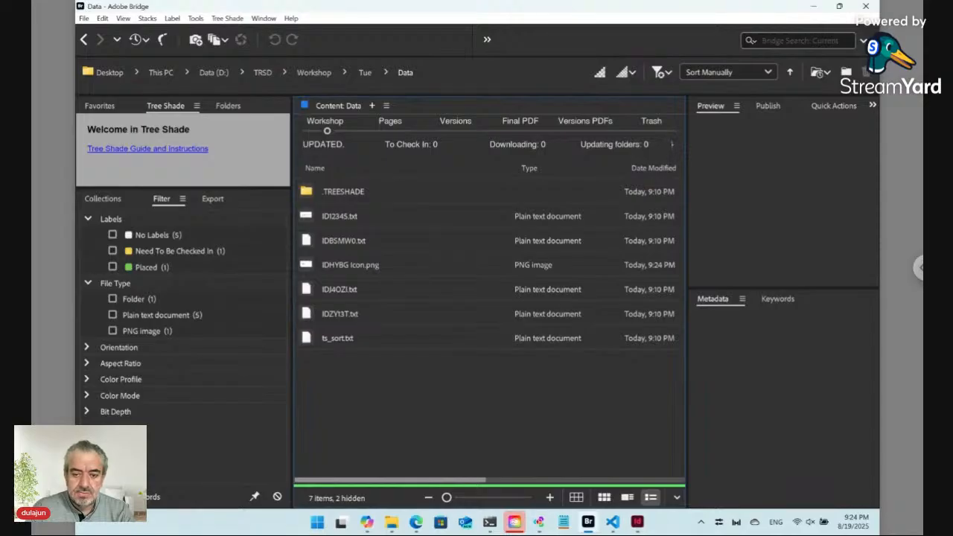
View Tue's ver01 Layout.pdf in Versions PDFs, then bring the Auto Design Templates page forward
click(583, 130)
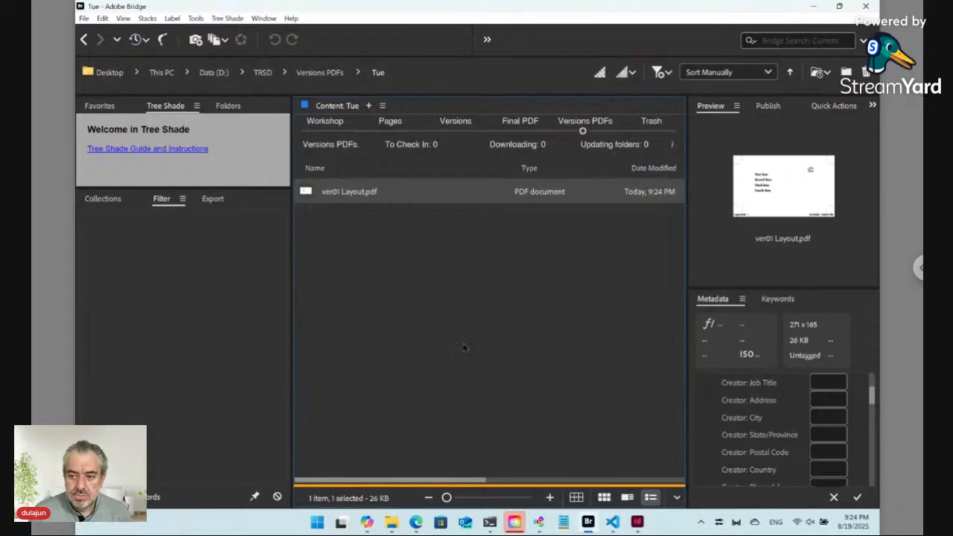
click(415, 522)
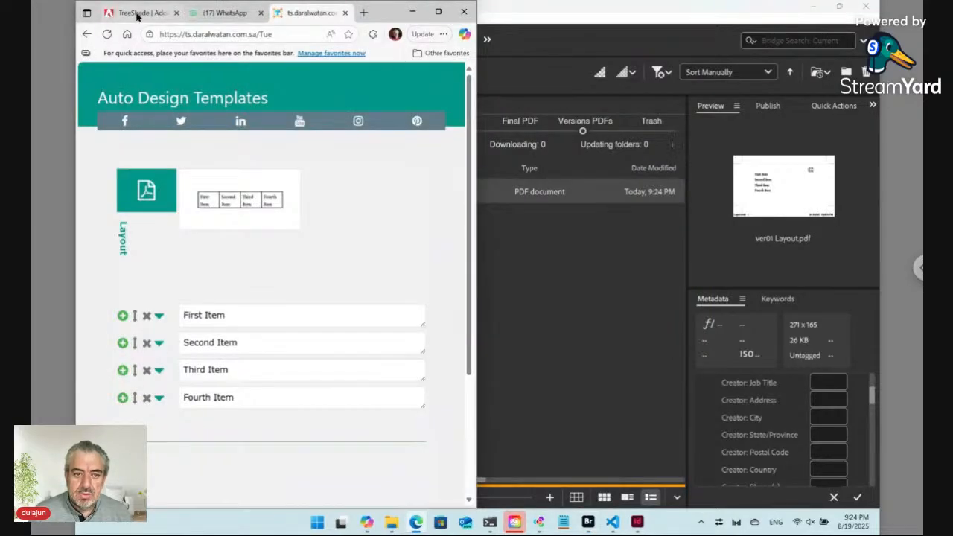
Refresh the form and upload iphone.png into the fifth row, replacing the printer icon
click(108, 35)
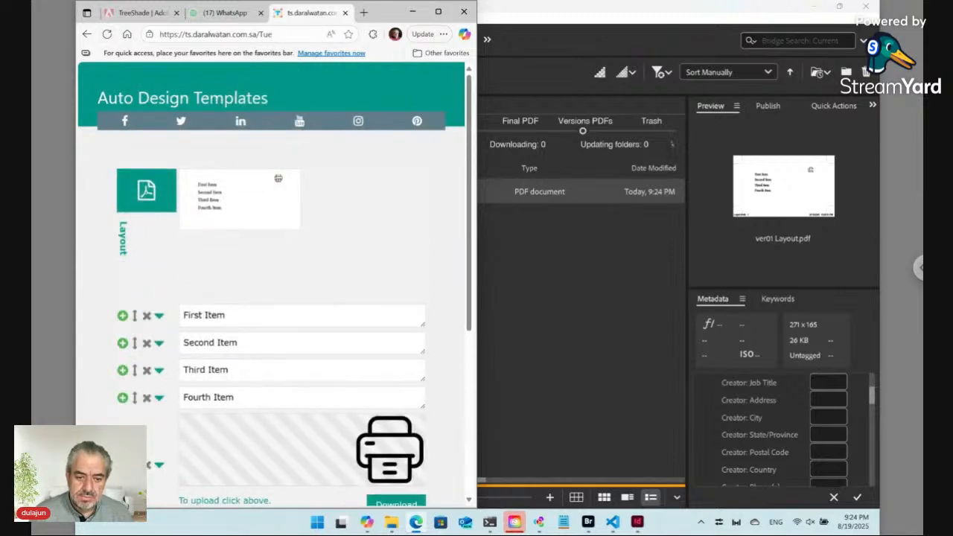
scroll(289, 292, down, 3)
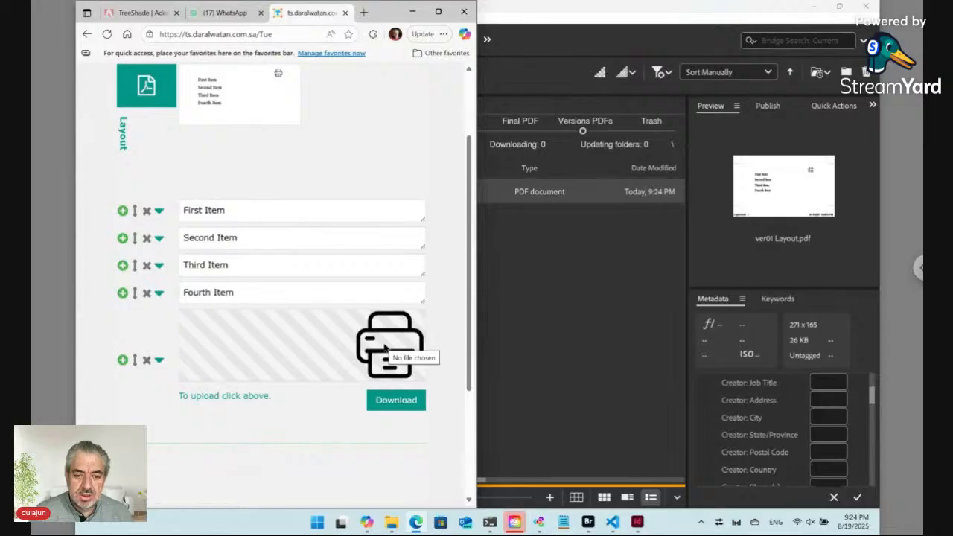
click(384, 347)
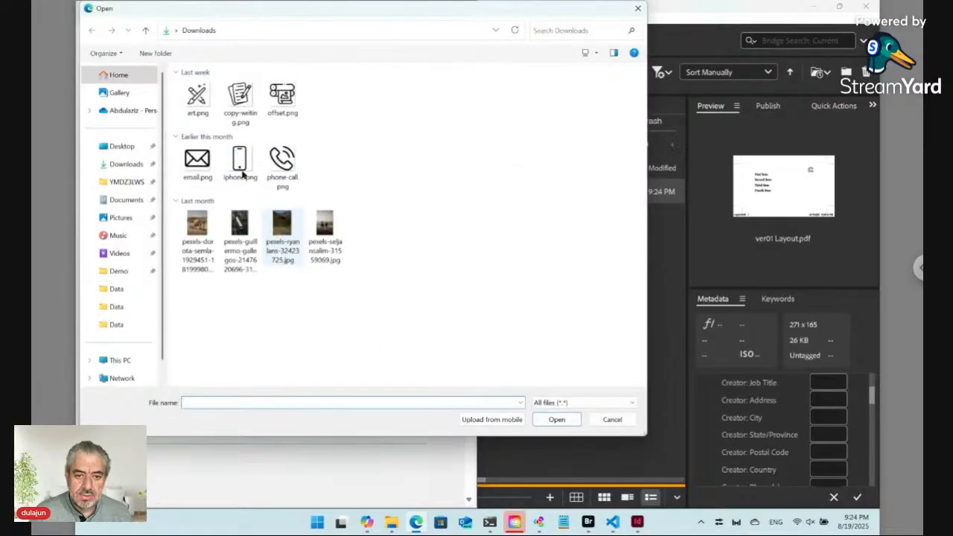
click(238, 159)
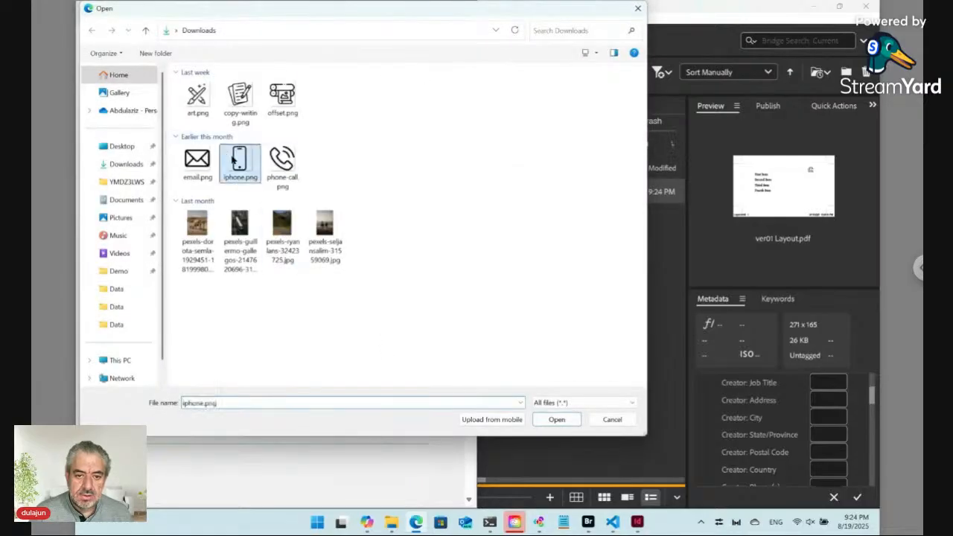
click(556, 419)
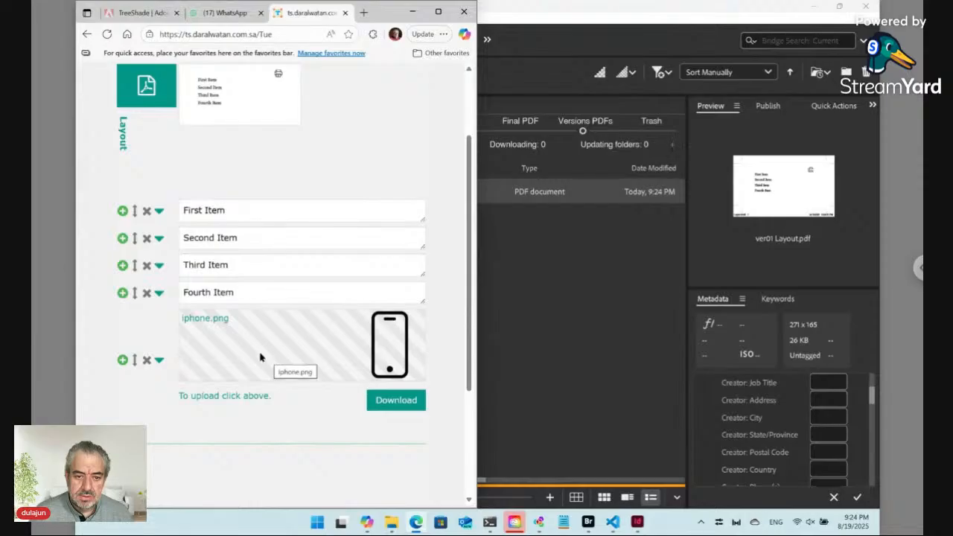
scroll(255, 358, down, 3)
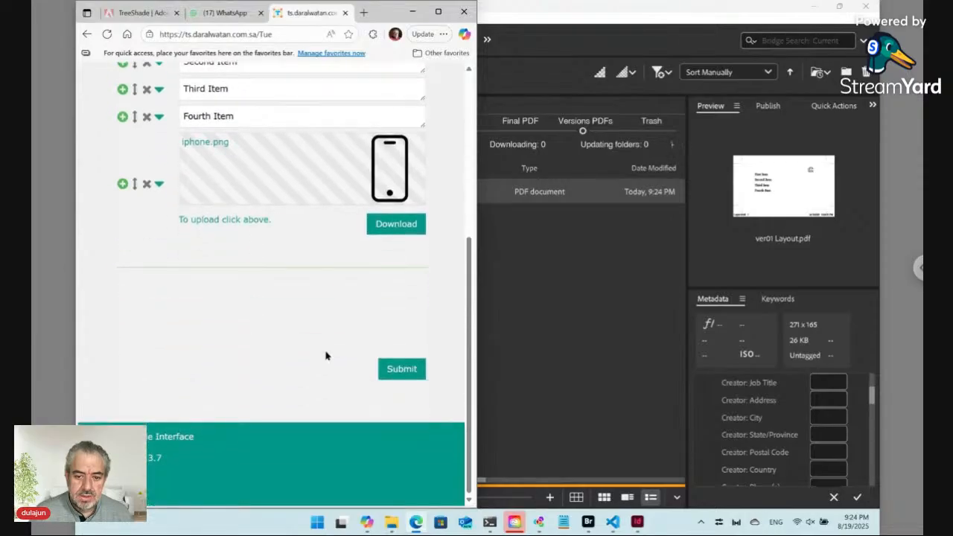
Set InDesign beside the browser, submit the form, and watch the icon become a phone
click(637, 521)
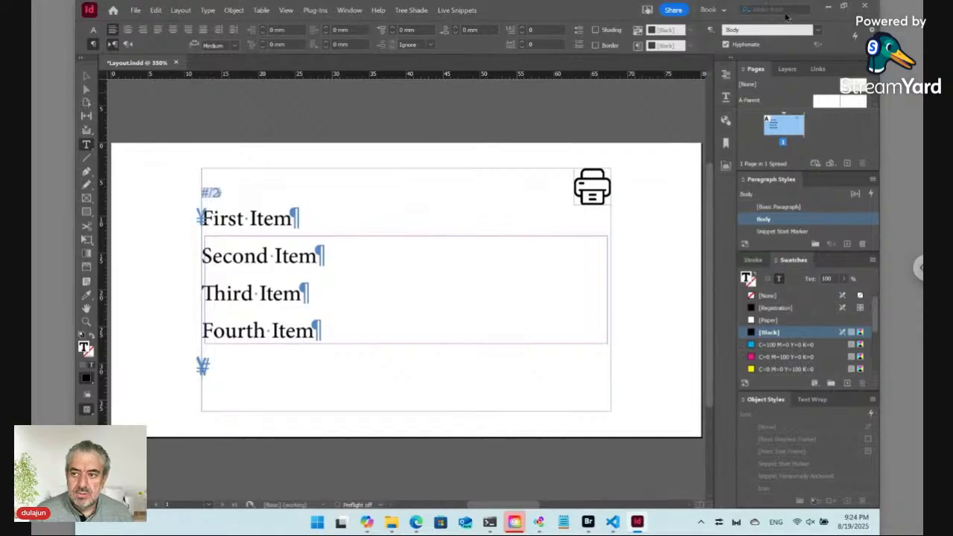
click(843, 6)
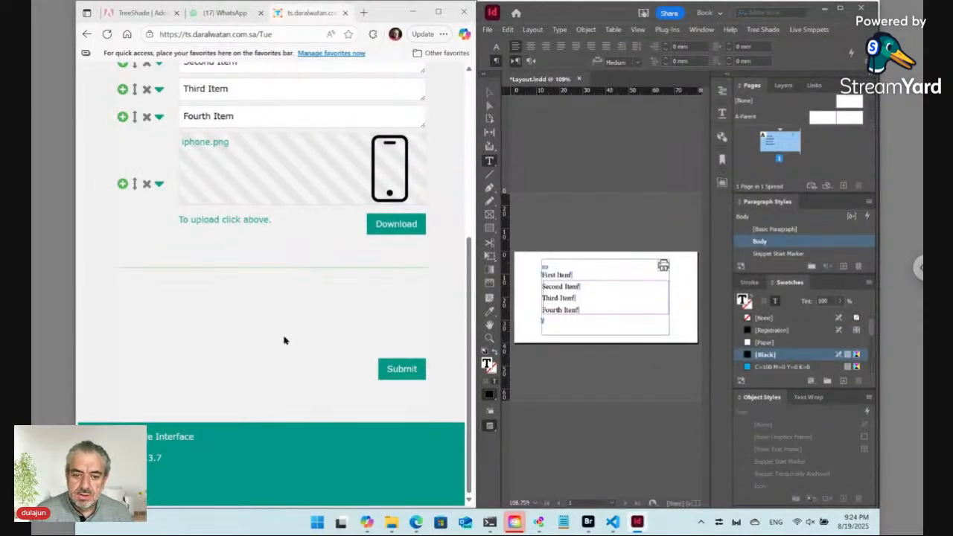
click(302, 315)
scroll(341, 305, up, 5)
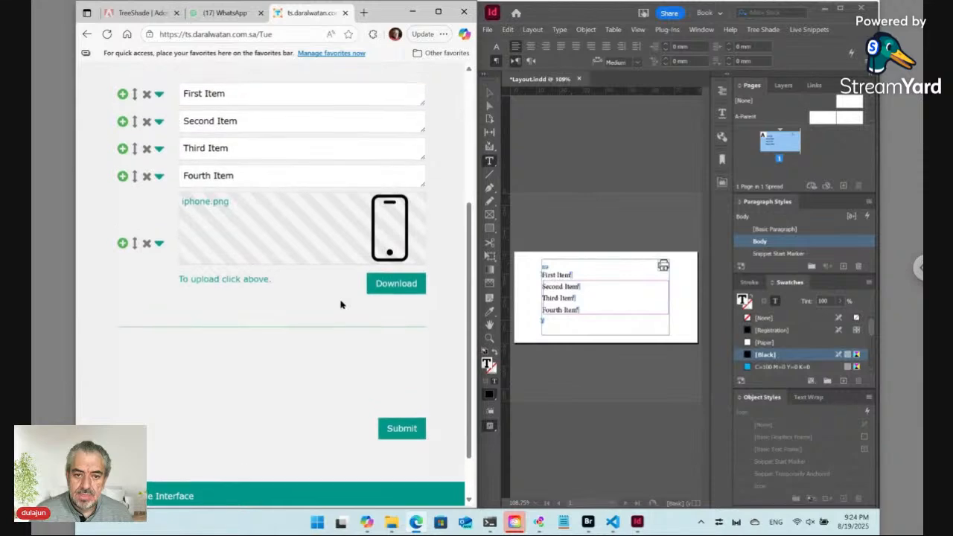
scroll(345, 325, down, 4)
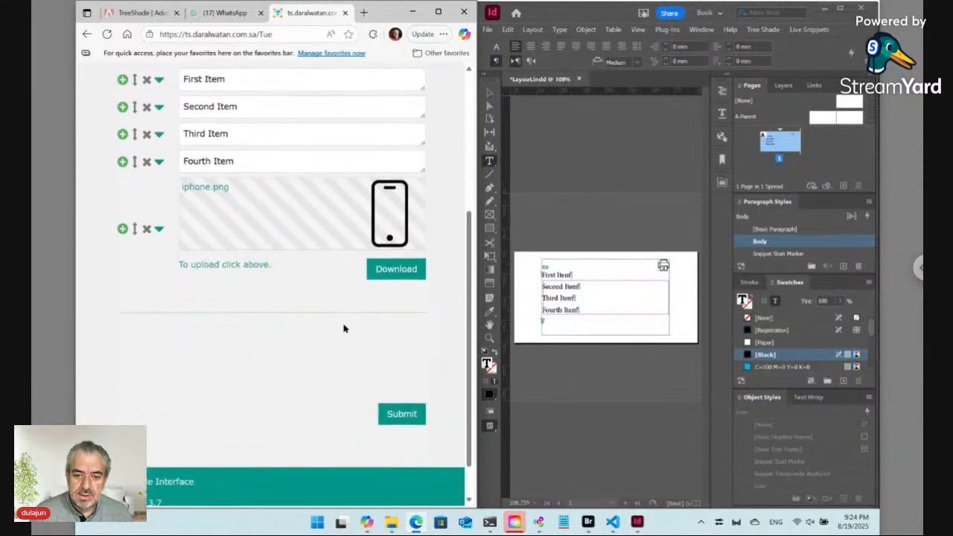
click(402, 396)
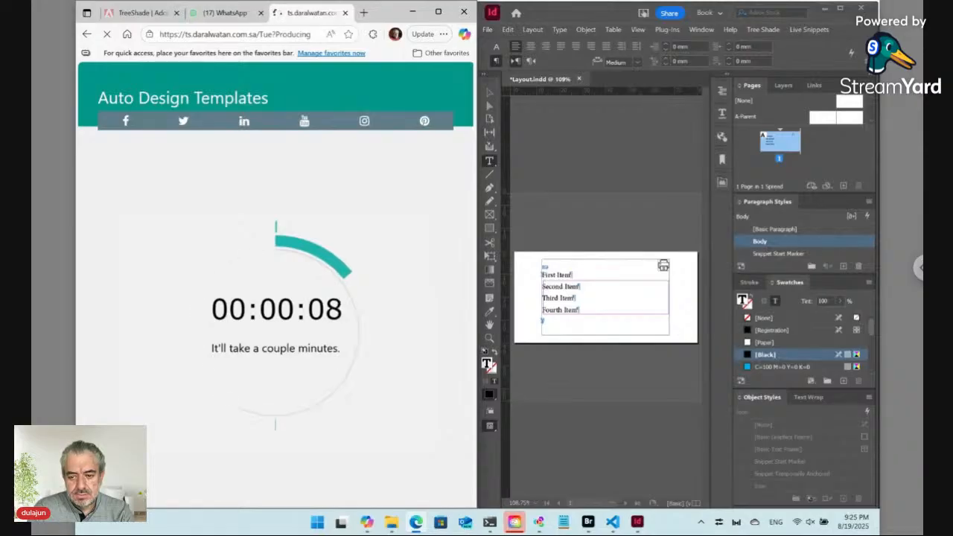
key(alt+Tab)
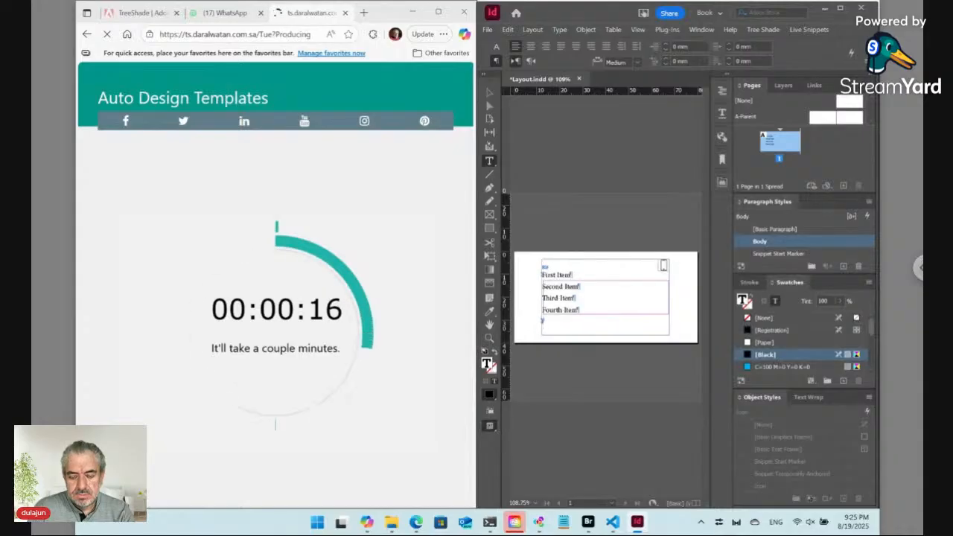
key(alt+Tab)
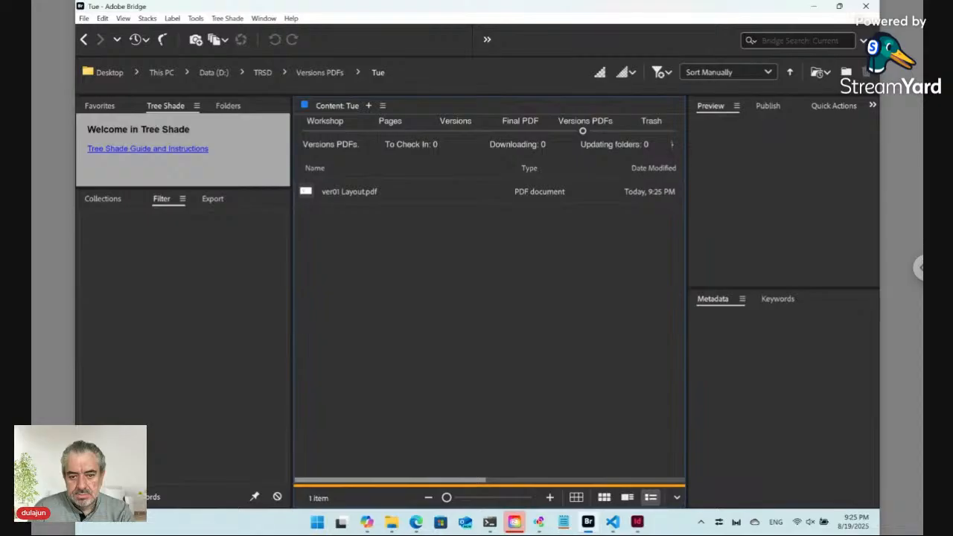
Check the regenerated preview on the web page, then show Bridge's Workshop › Tue folder
click(416, 525)
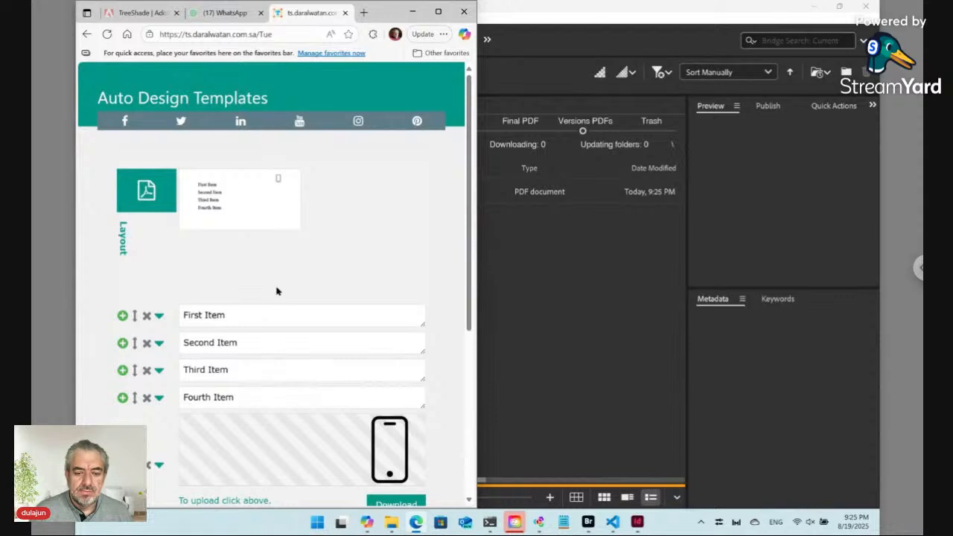
scroll(270, 276, down, 1)
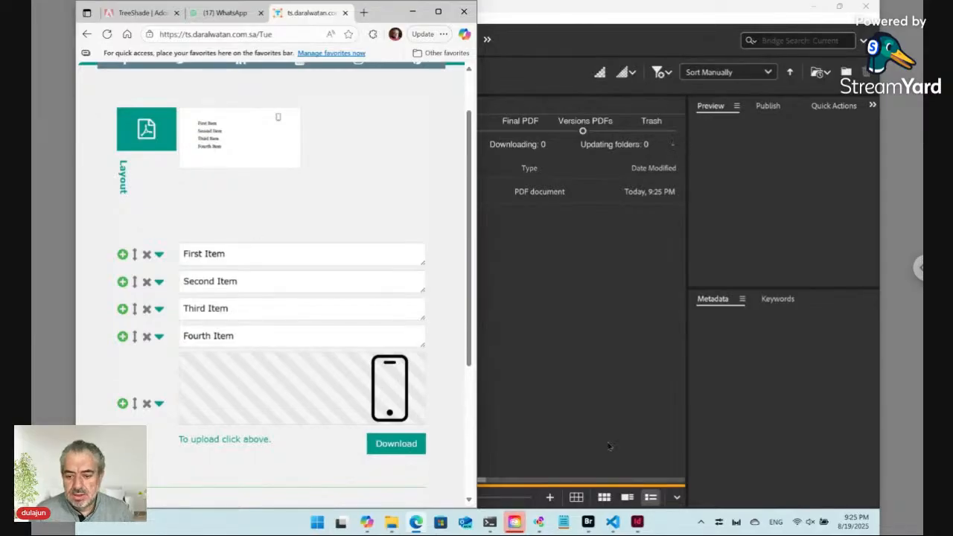
click(588, 523)
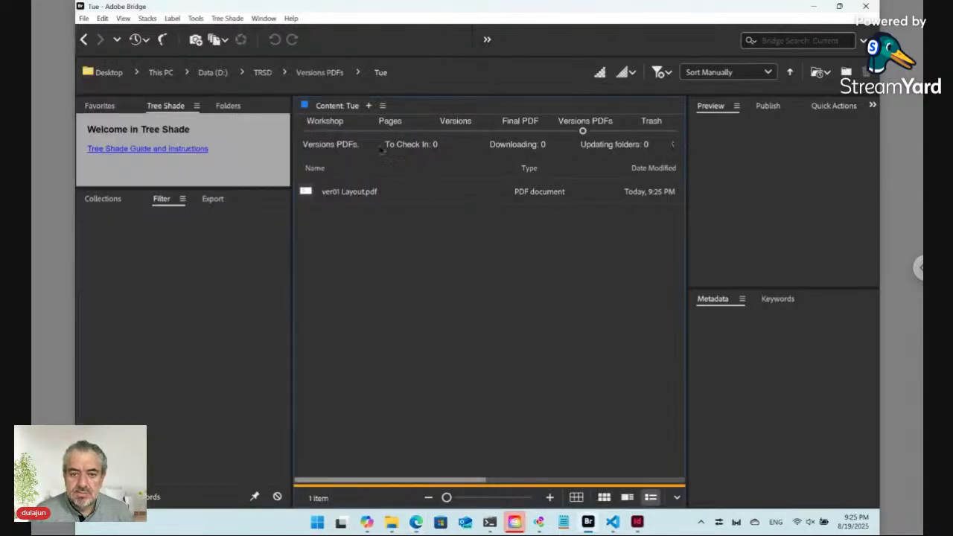
click(325, 131)
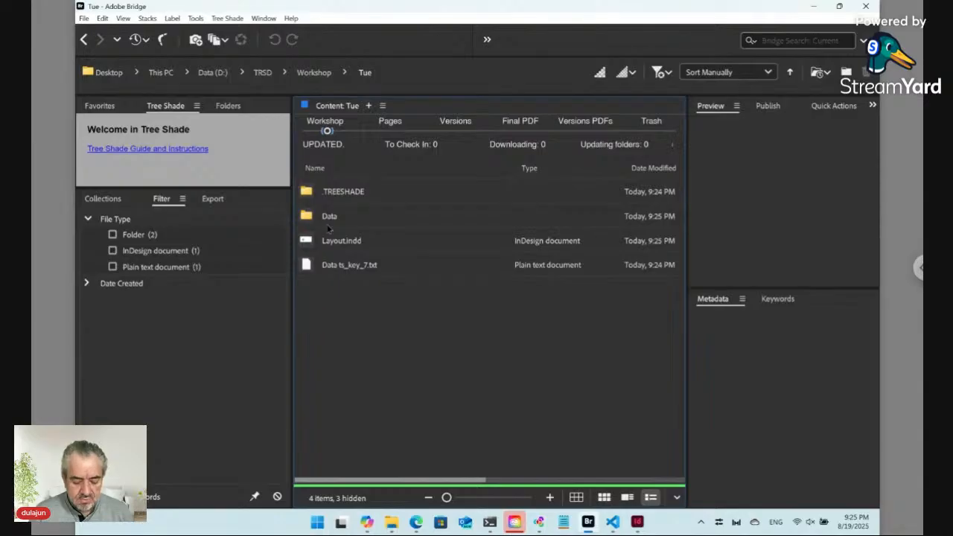
In the Data folder, move ID12345.txt through IDZY13T.txt to the trash using Trash All
click(311, 216)
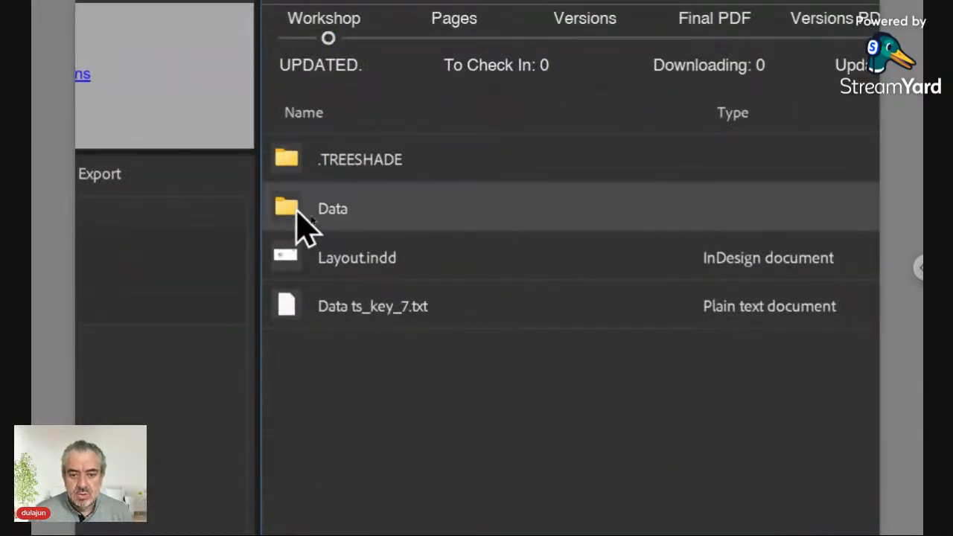
double_click(298, 212)
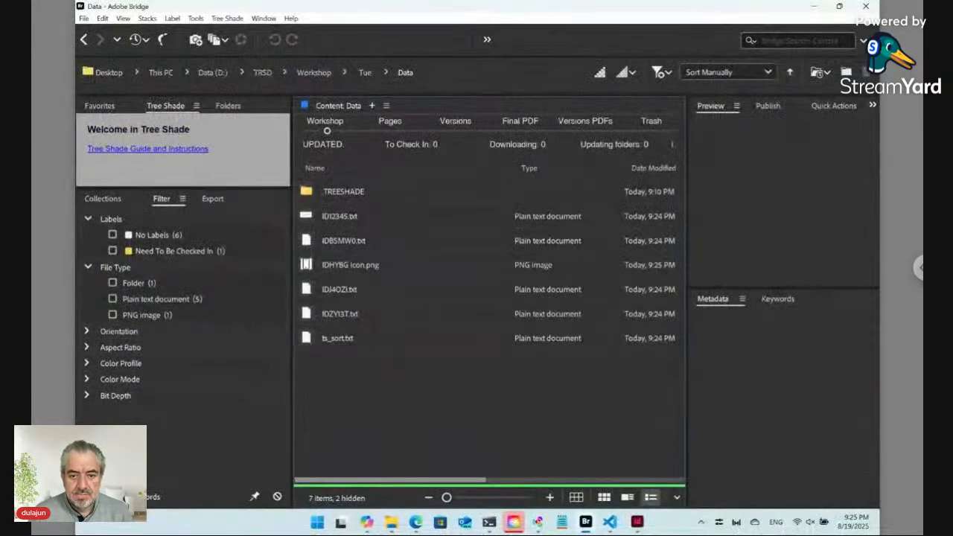
click(344, 219)
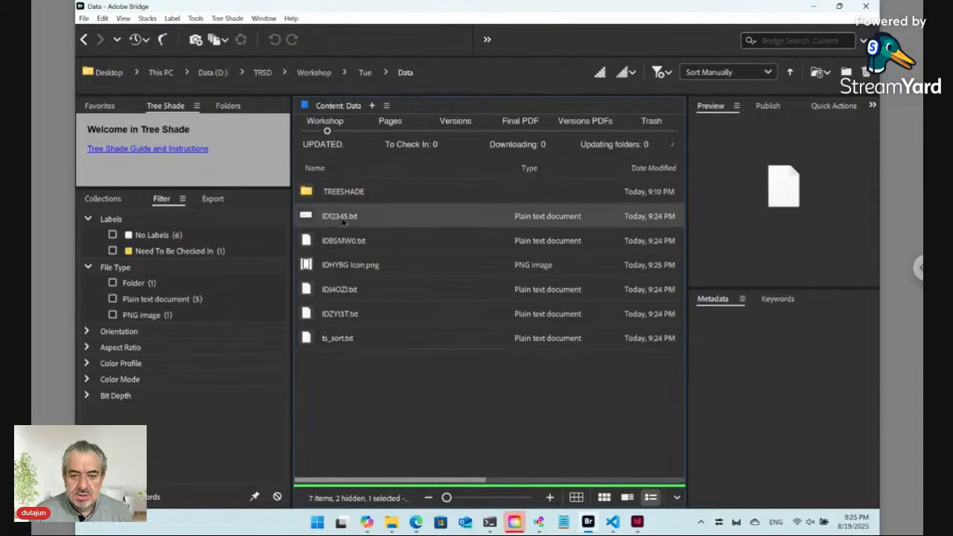
shift+click(351, 315)
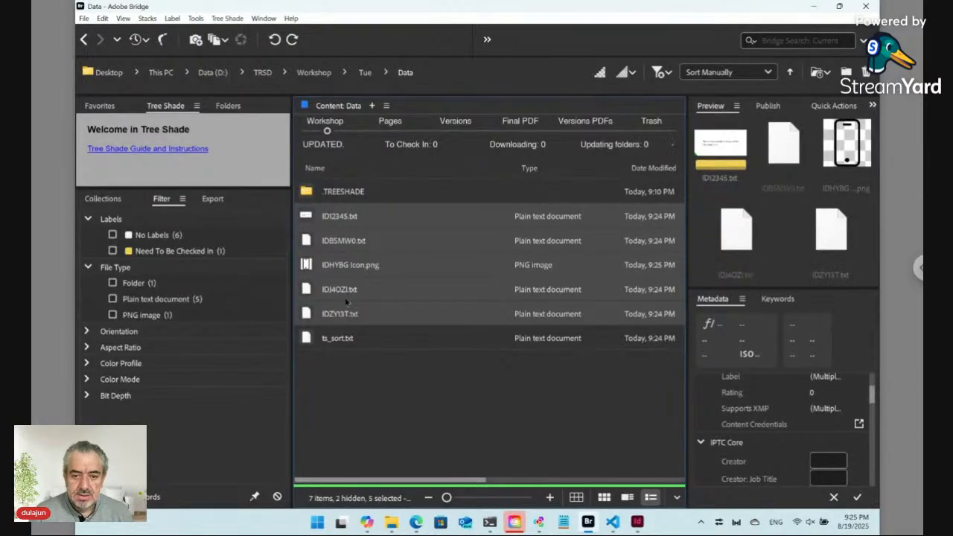
click(230, 19)
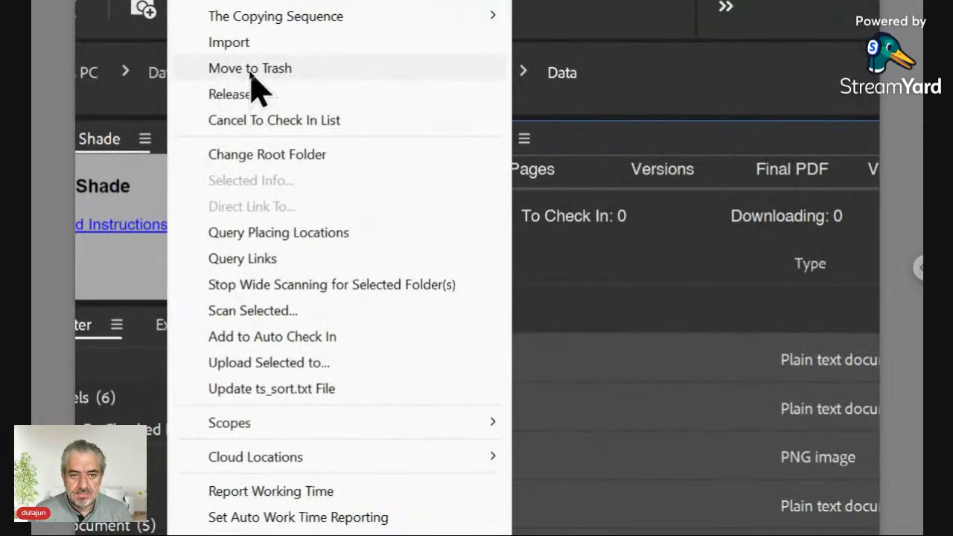
click(248, 71)
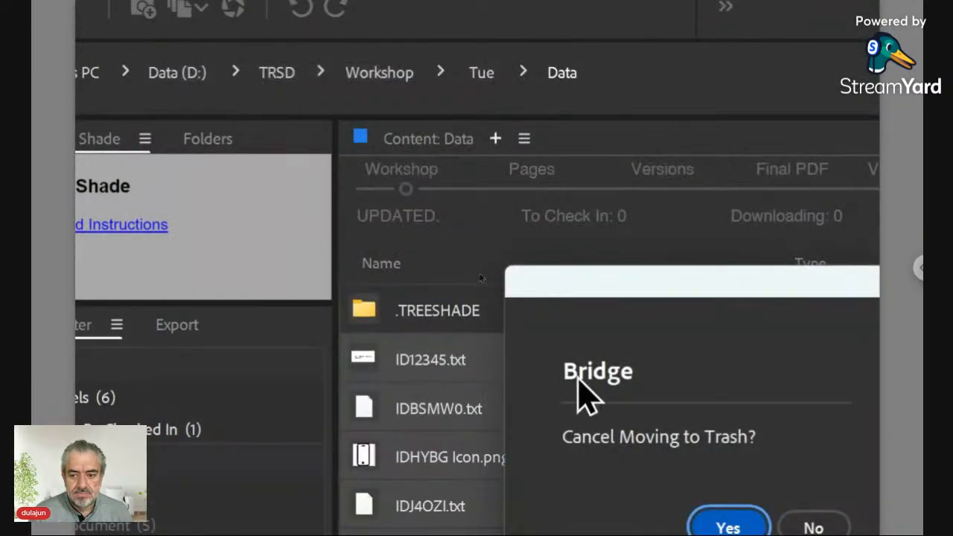
click(826, 528)
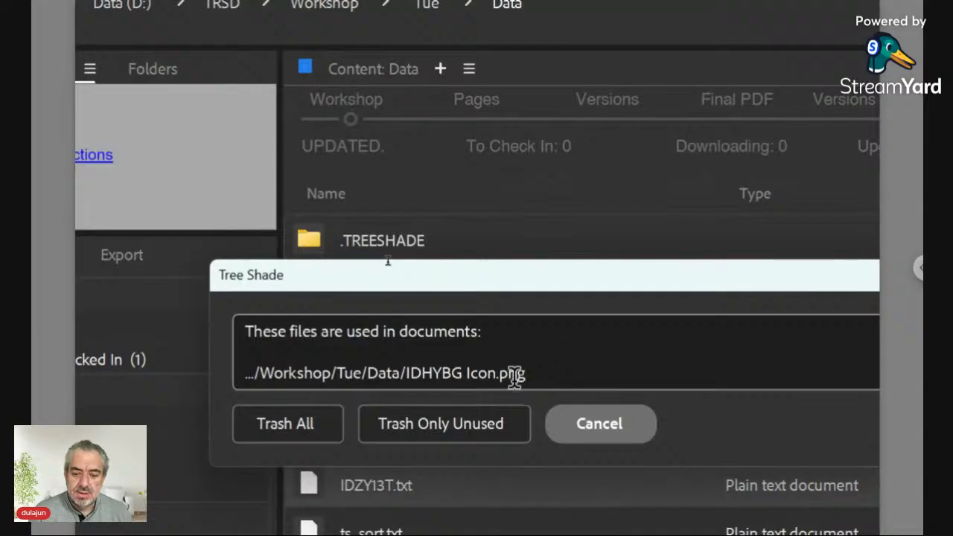
click(311, 437)
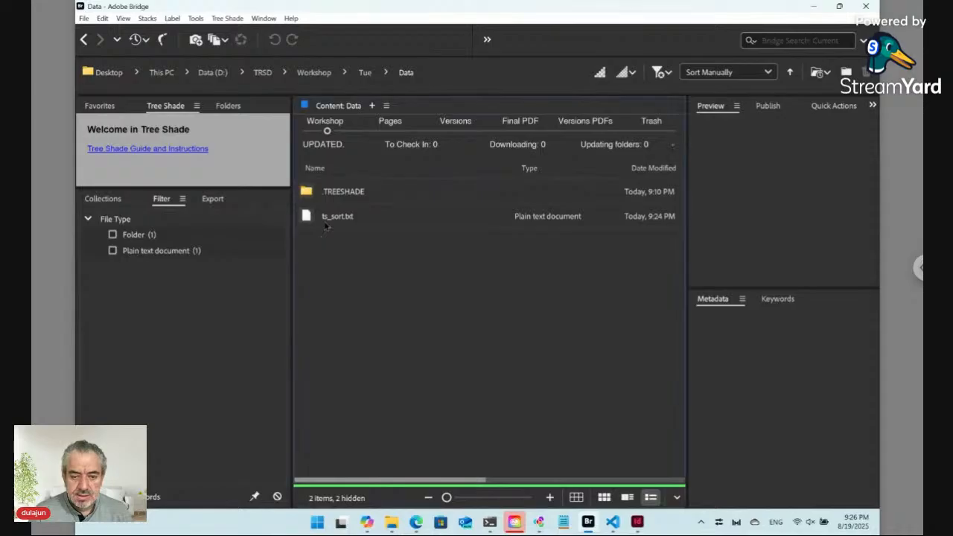
click(326, 225)
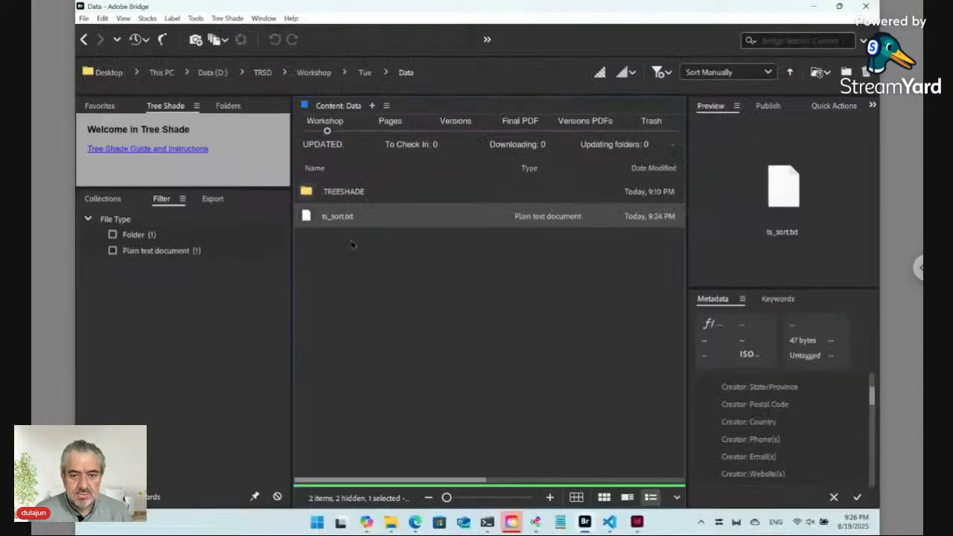
Create a new Tree Shade plain text file named 'ID12345 [Label]' in the Data folder
click(231, 19)
mouse_move(234, 32)
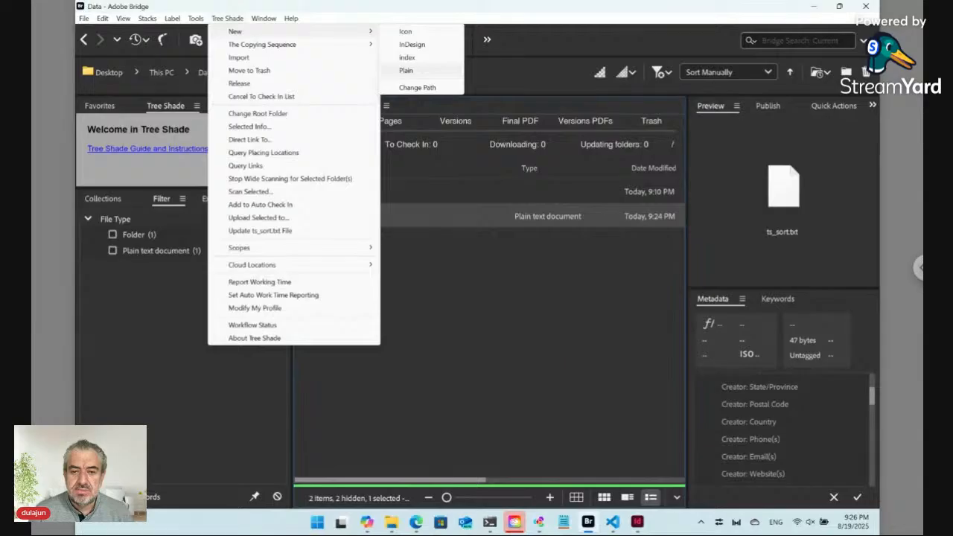
click(405, 70)
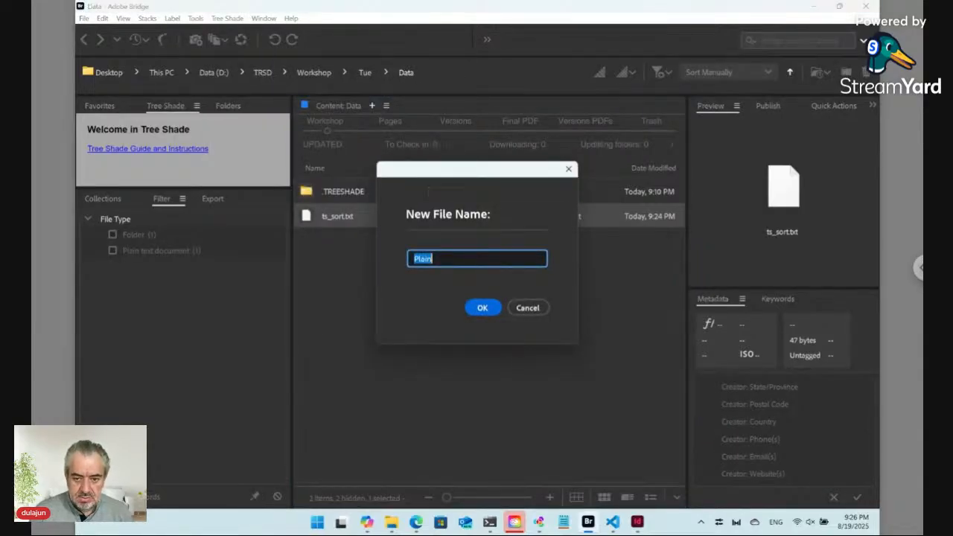
text(ID)
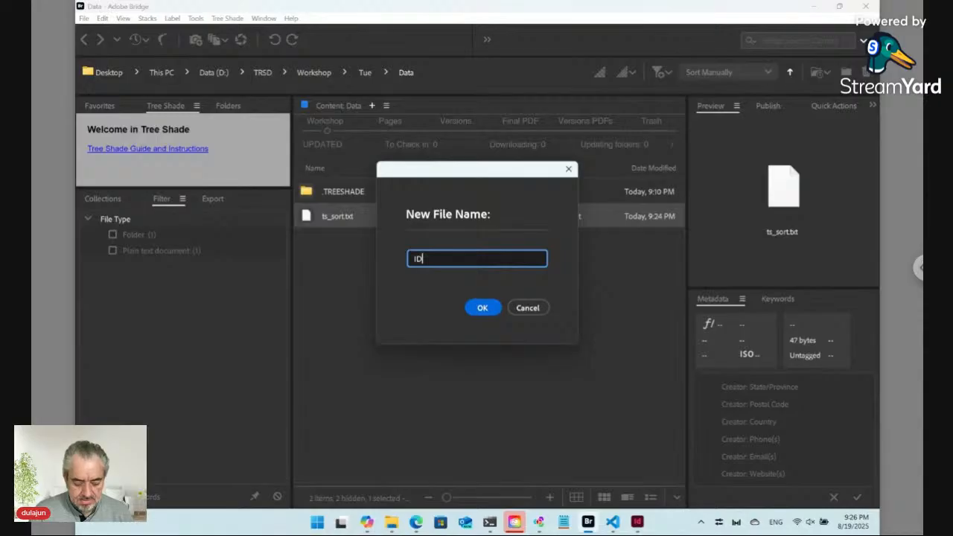
text(1)
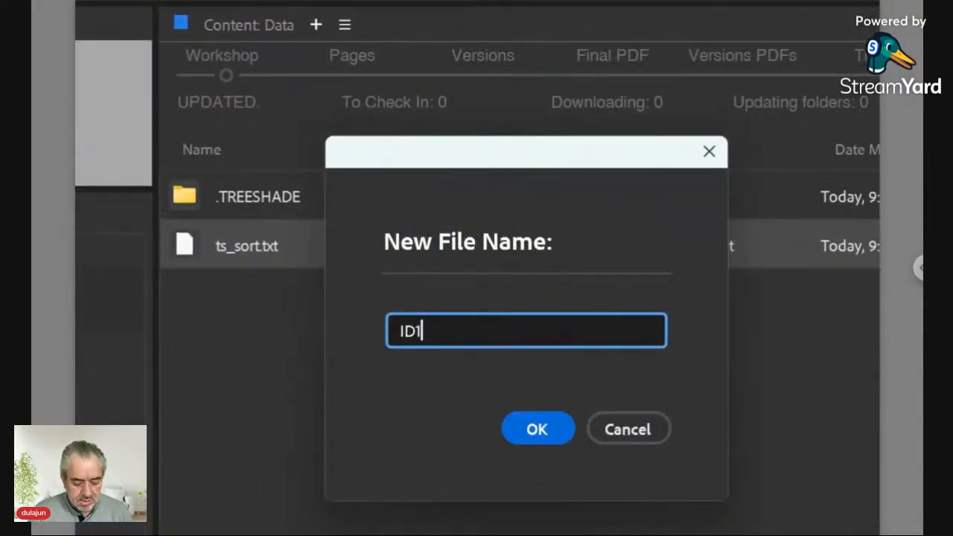
text(2345 )
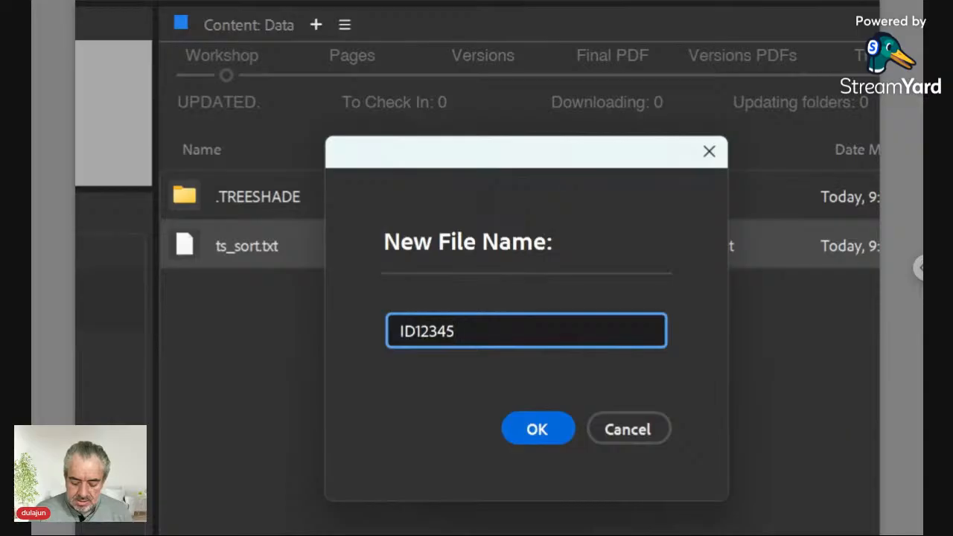
text([])
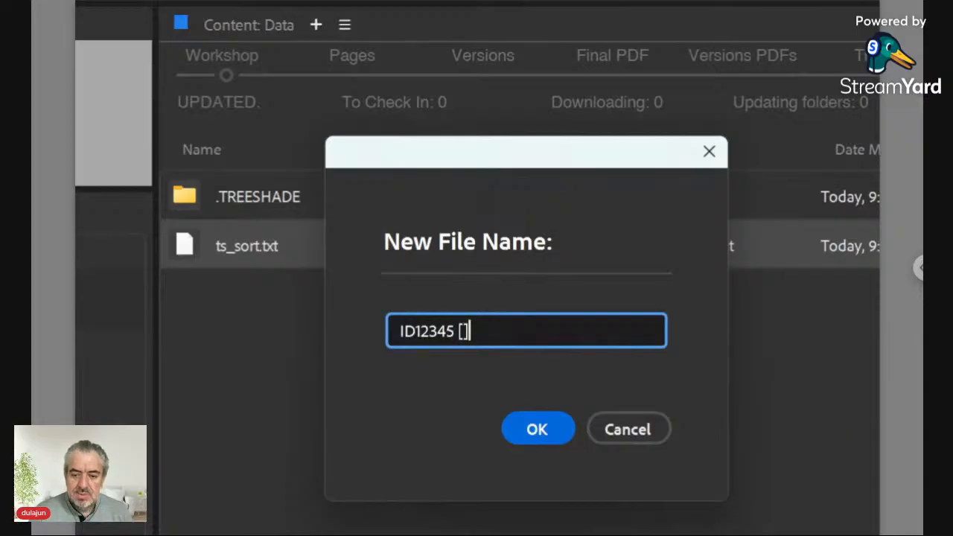
key(Left)
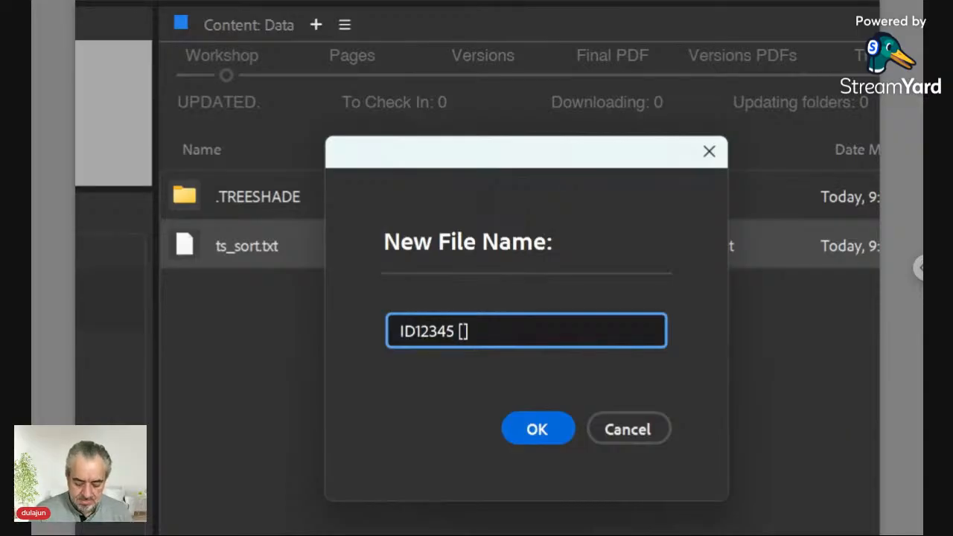
text(Label)
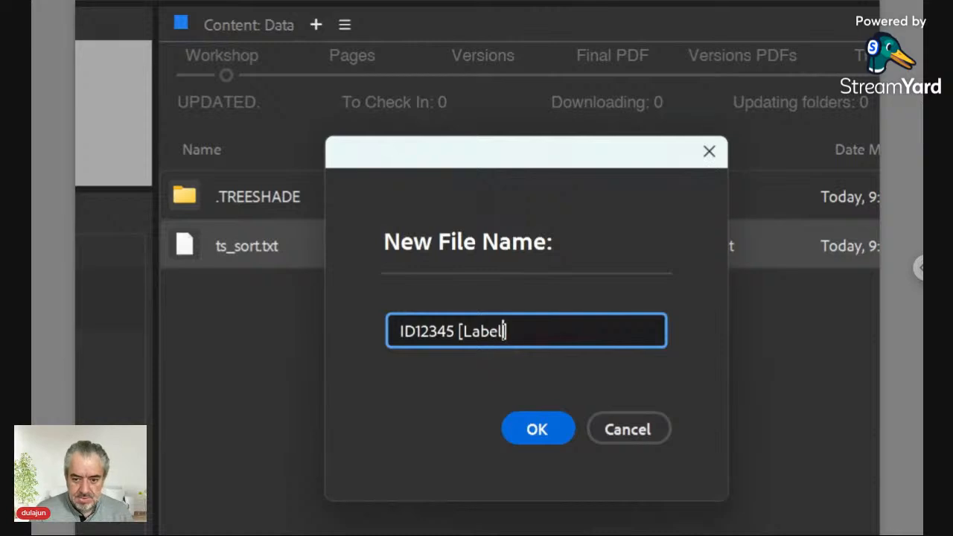
key(Left)
key(Left)
key(Left)
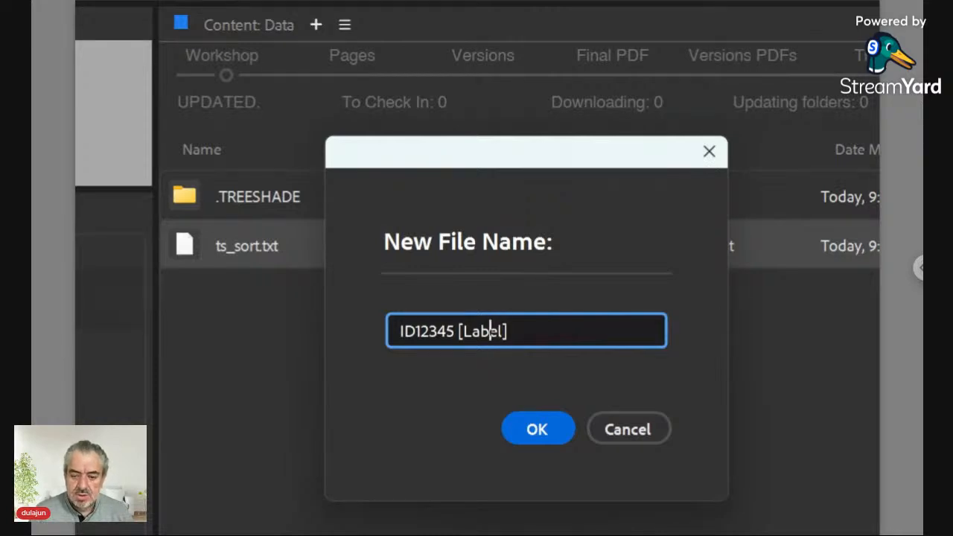
key(Left)
key(Right)
key(Right)
key(Right)
key(Right)
key(Right)
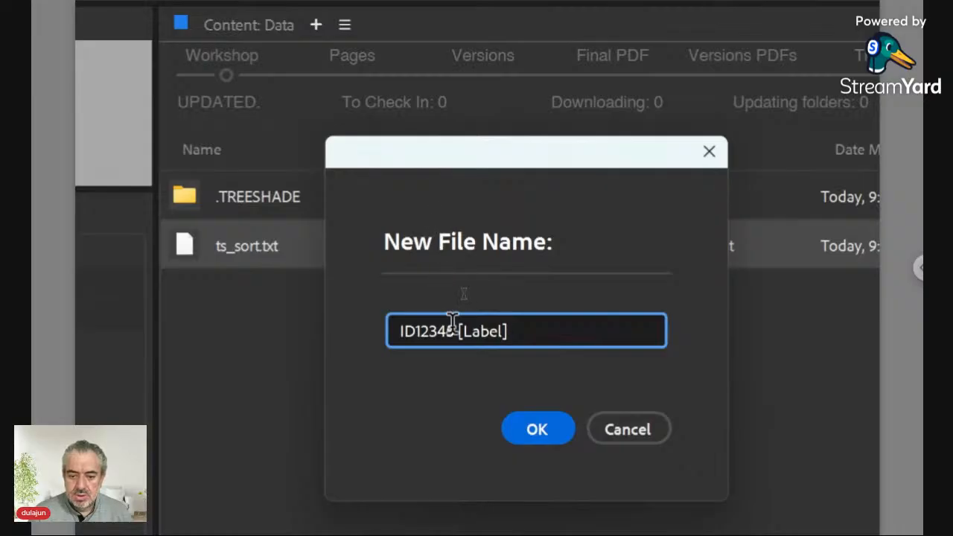
click(528, 439)
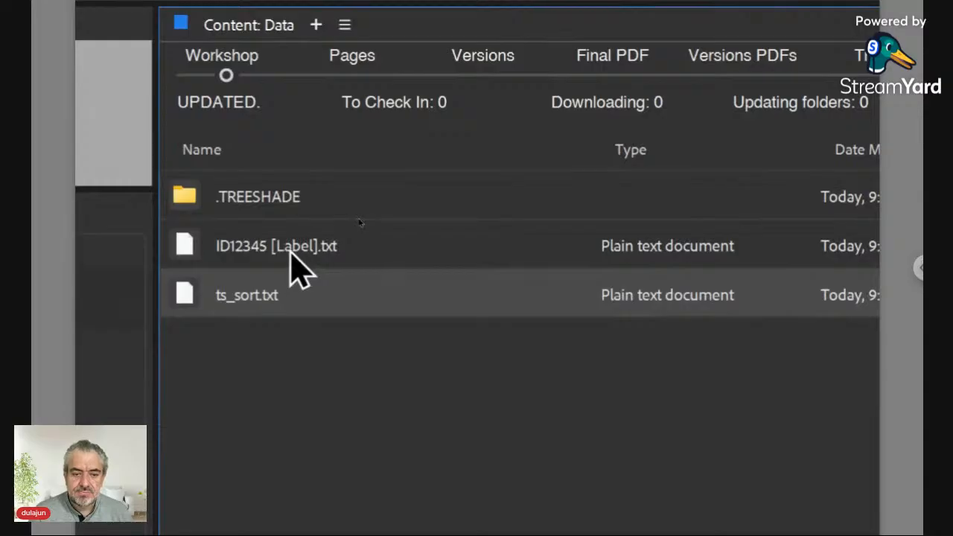
Replace ID12345 [Label].txt's content with the rule ::./<FN>/Item*:Place: and confirm with OKAY
double_click(214, 245)
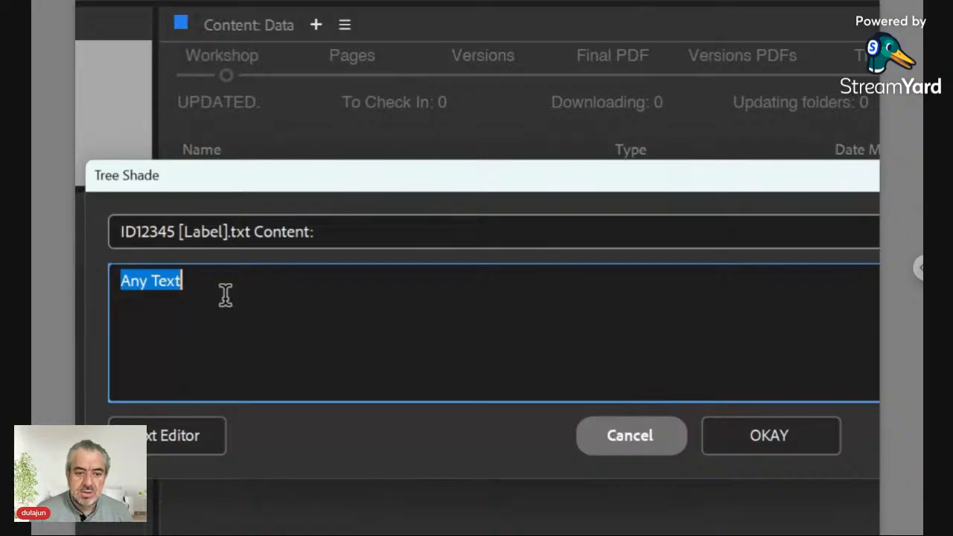
text(::)
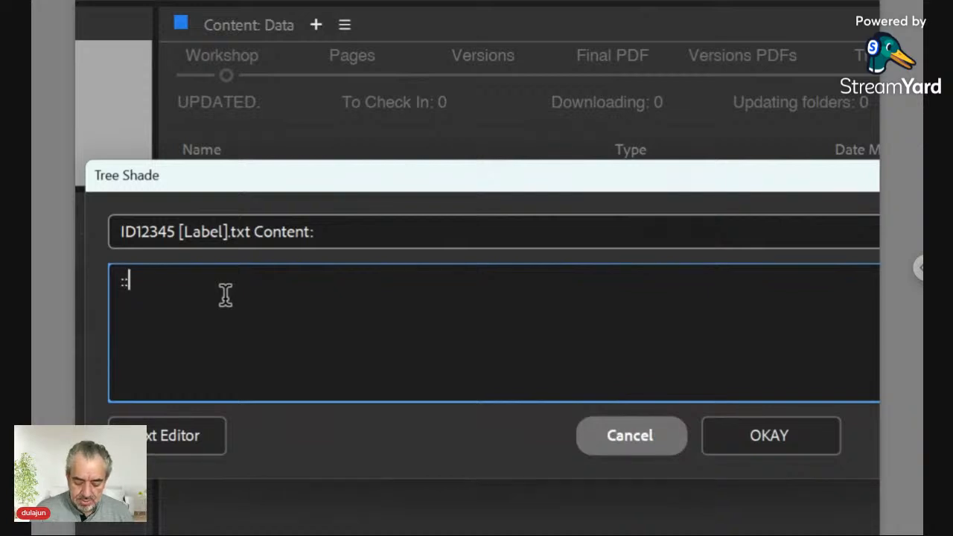
text(/)
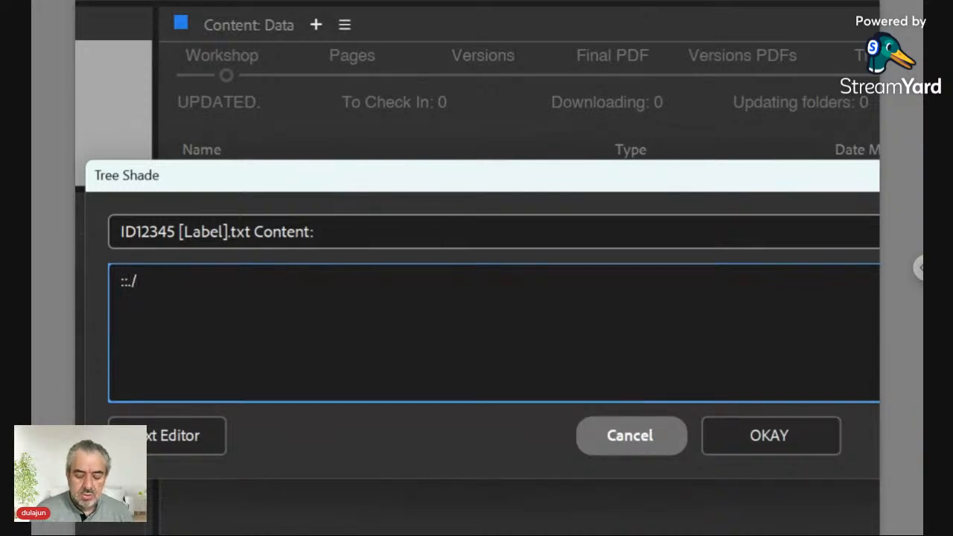
text(<F)
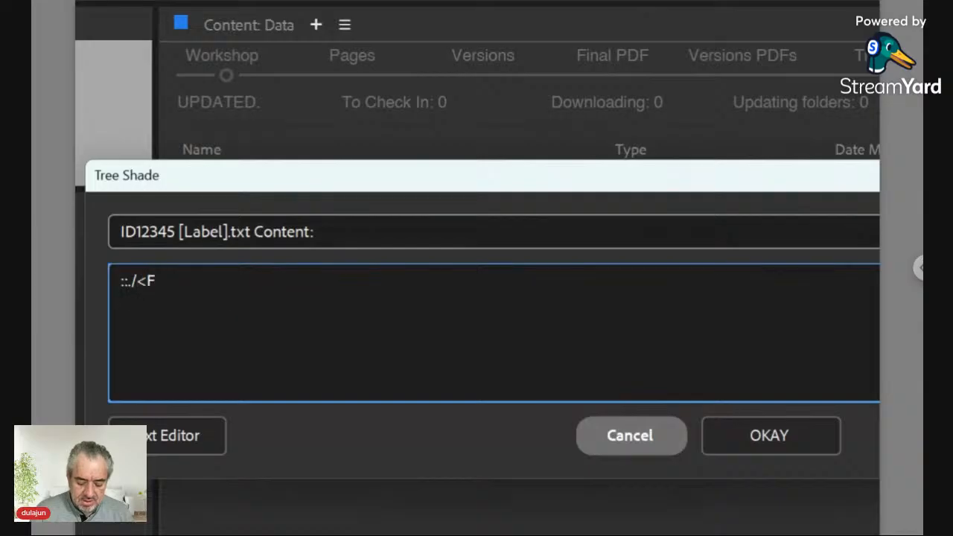
text(N>)
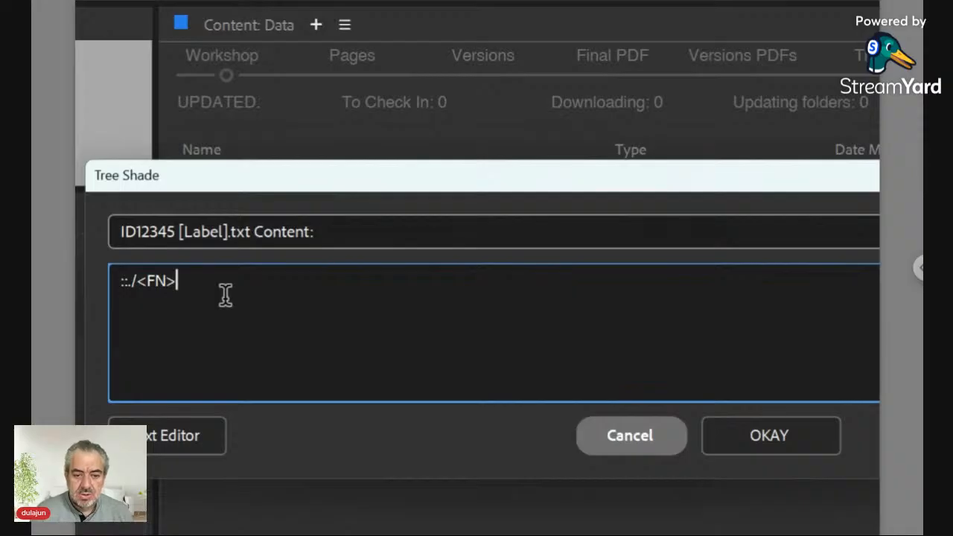
key(Left)
key(Left)
key(Right)
key(Right)
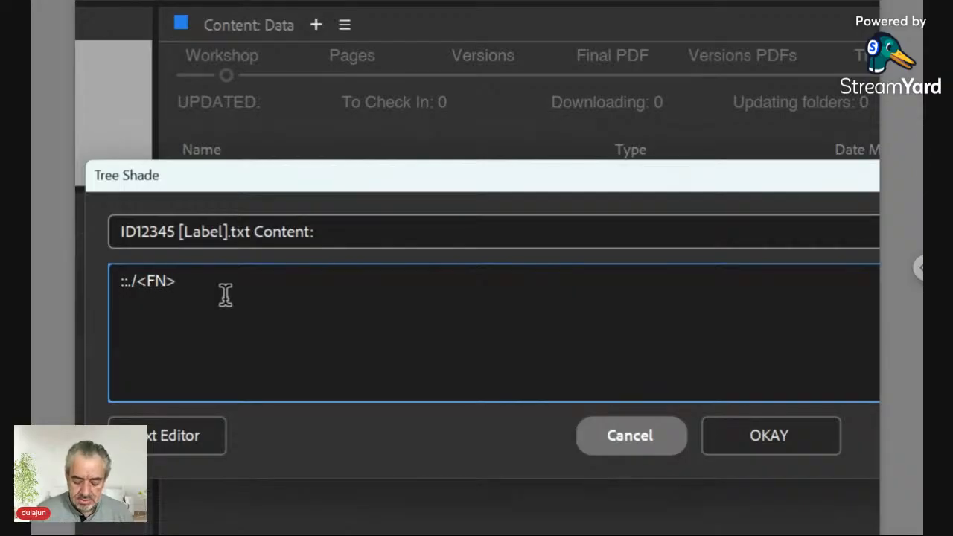
text(/)
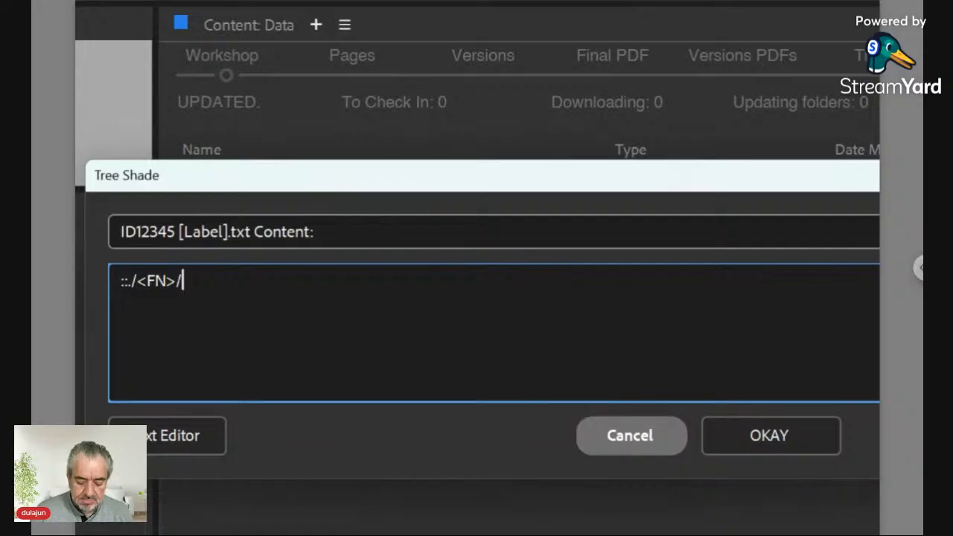
text(I)
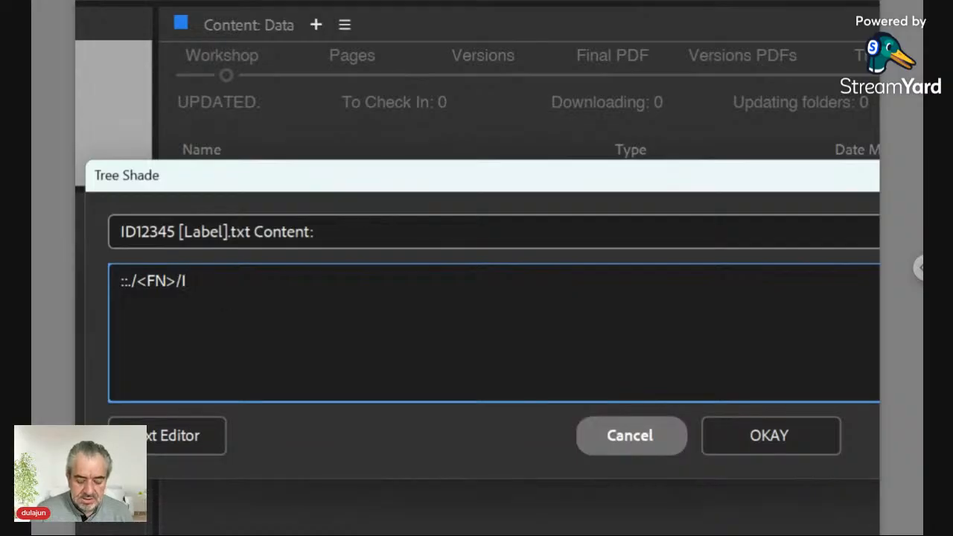
text(tem)
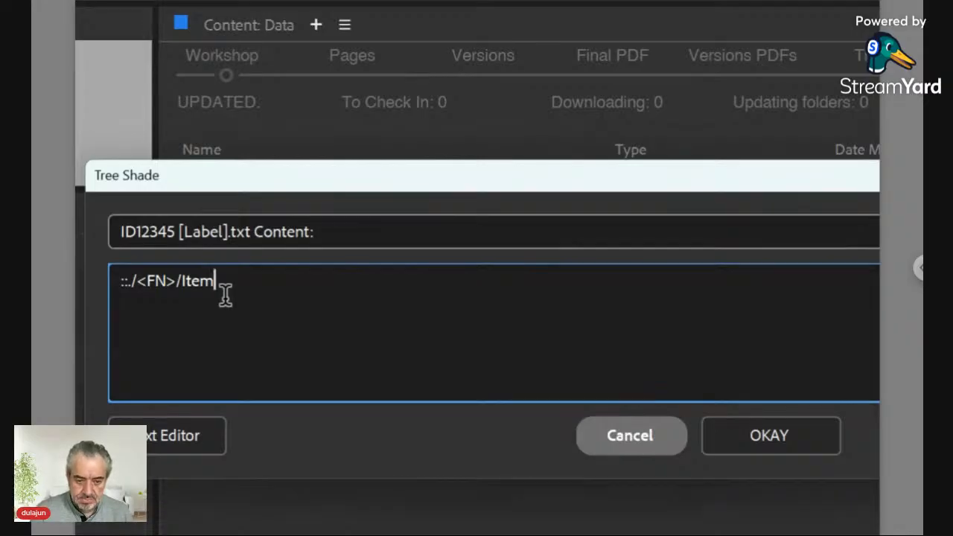
text(*)
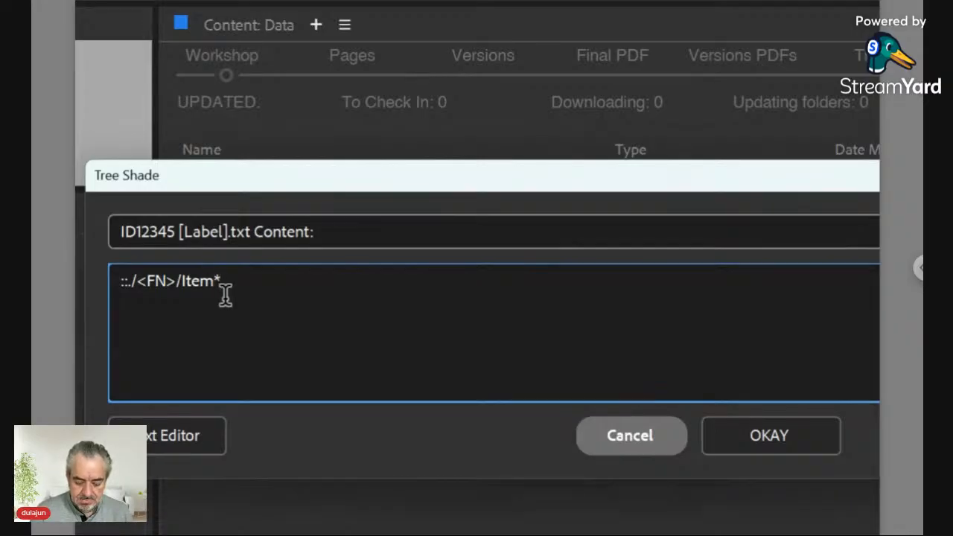
text(.)
text(Place)
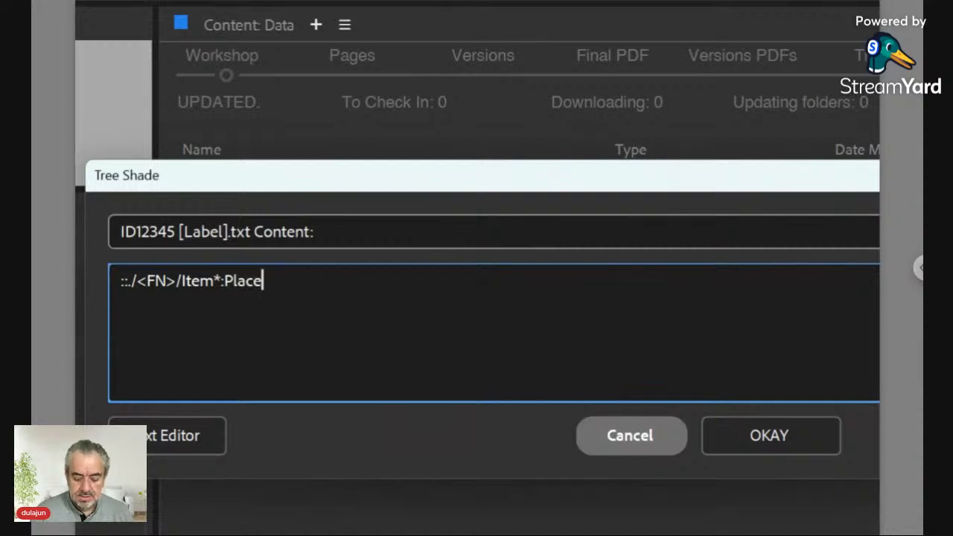
text(:)
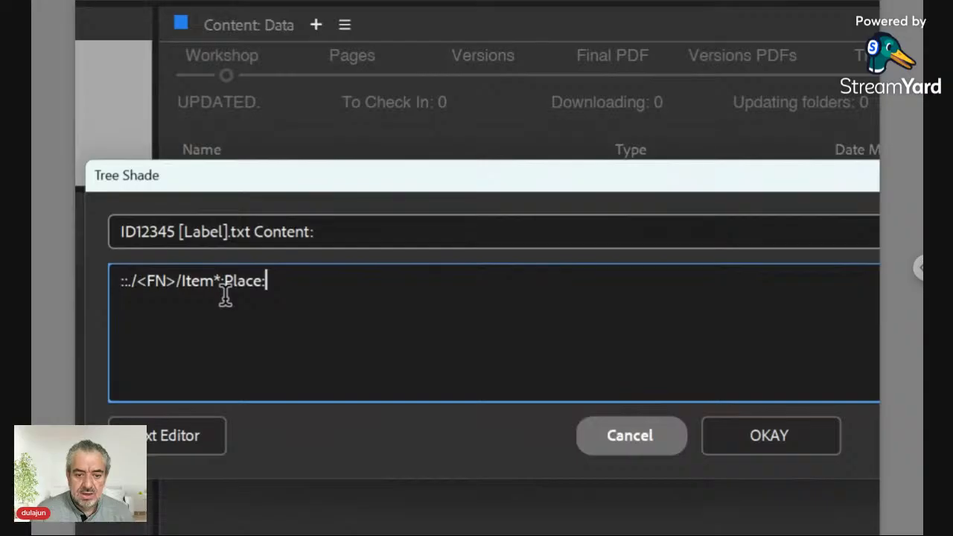
text(\r)
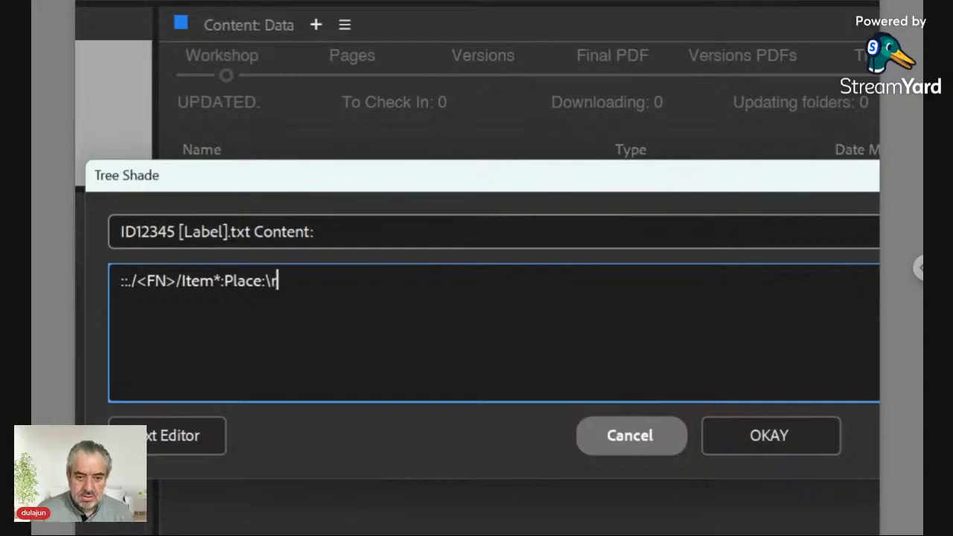
key(BackSpace)
key(BackSpace)
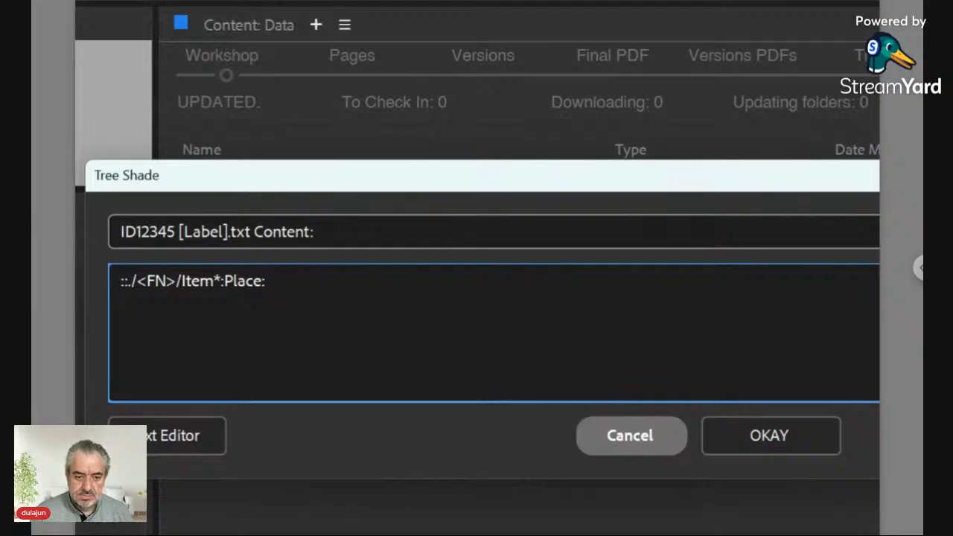
click(733, 447)
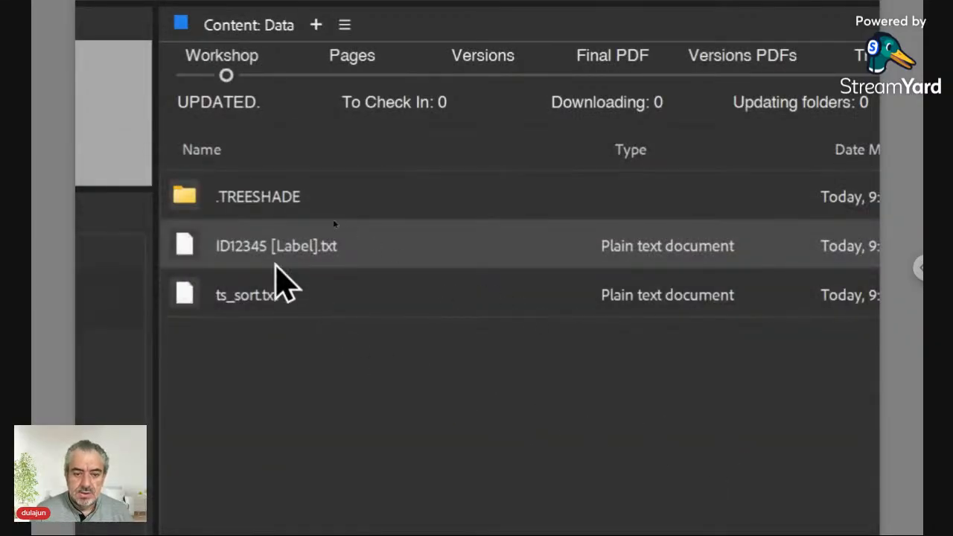
Switch from ID12345 [Label].txt to its paired ID12345 folder
right_click(188, 246)
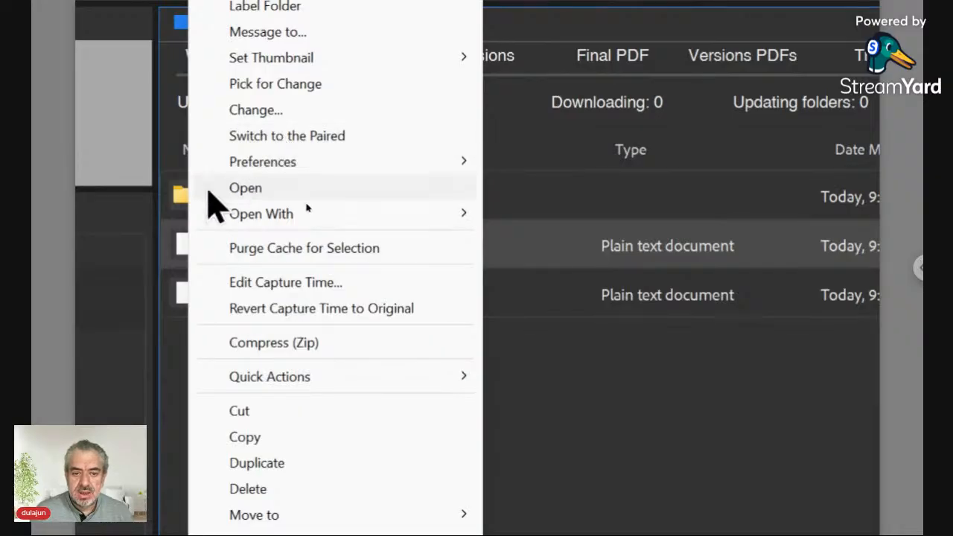
click(272, 136)
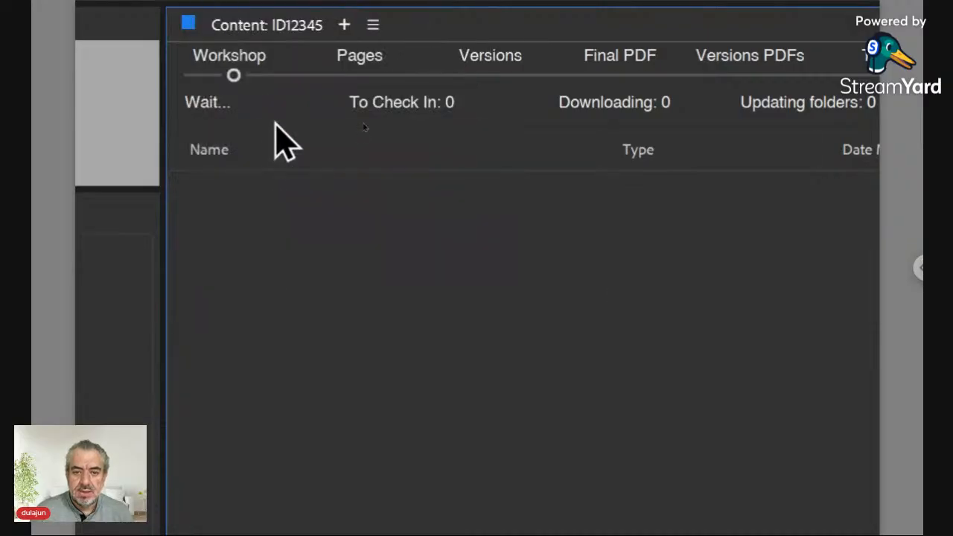
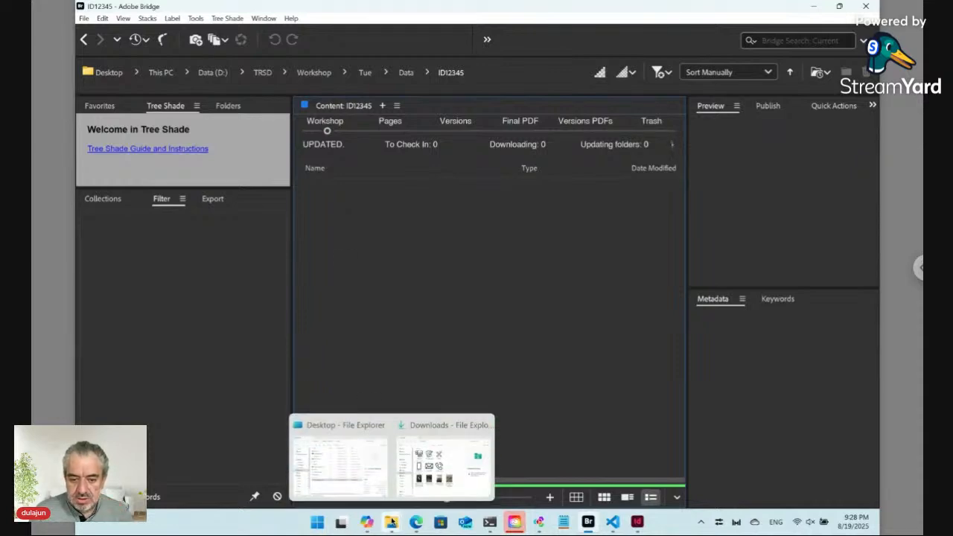
Copy iphone.png from Downloads into the ID12345 folder in Bridge
click(409, 428)
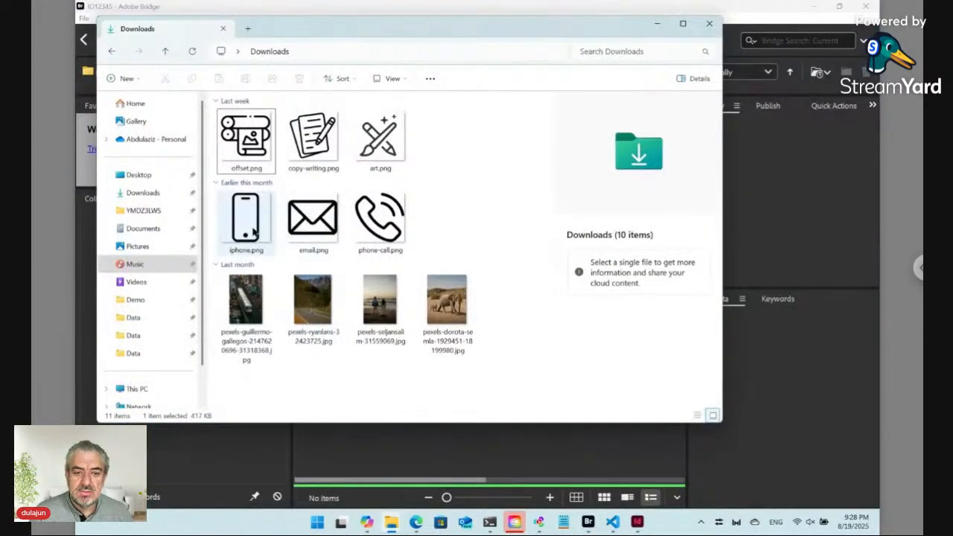
click(251, 228)
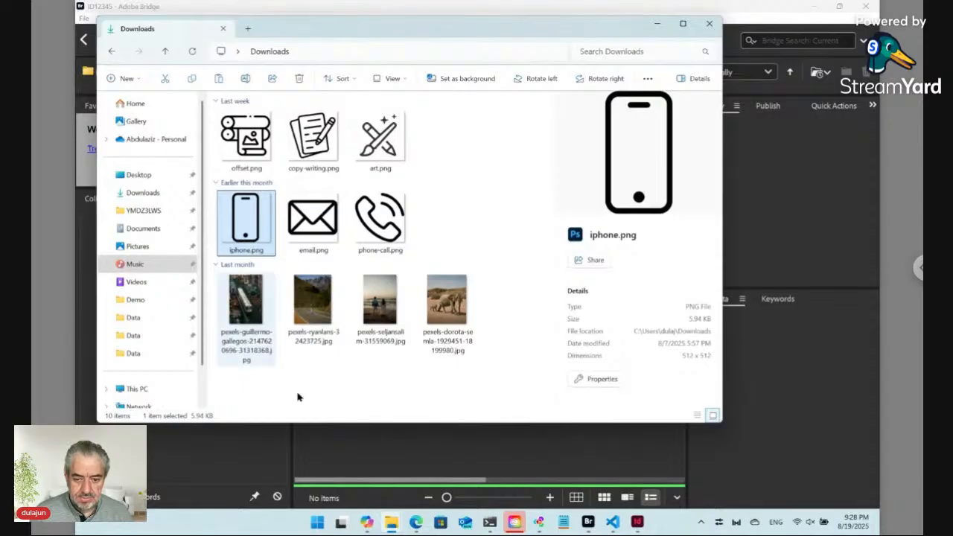
click(370, 458)
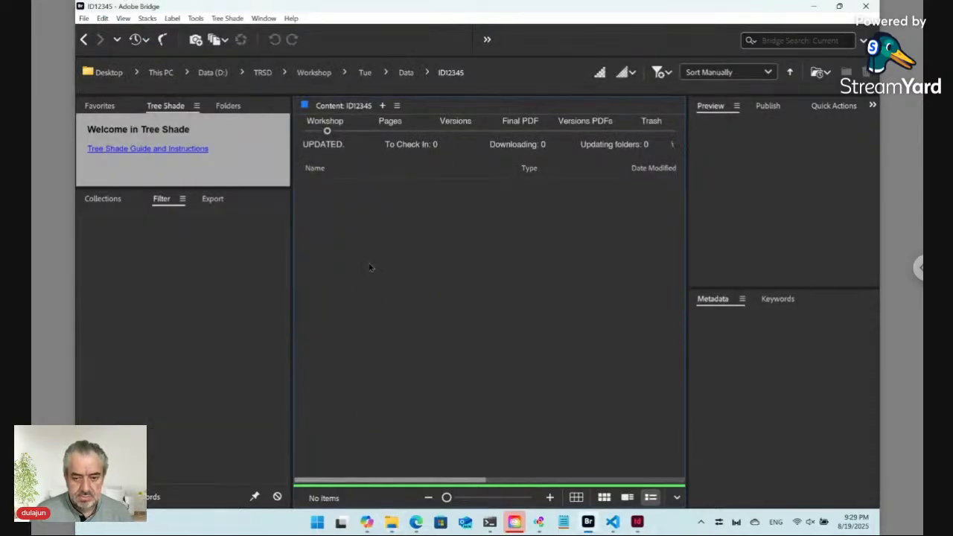
key(ctrl+v)
Rename the pasted iphone.png to Item Icon.png
click(334, 195)
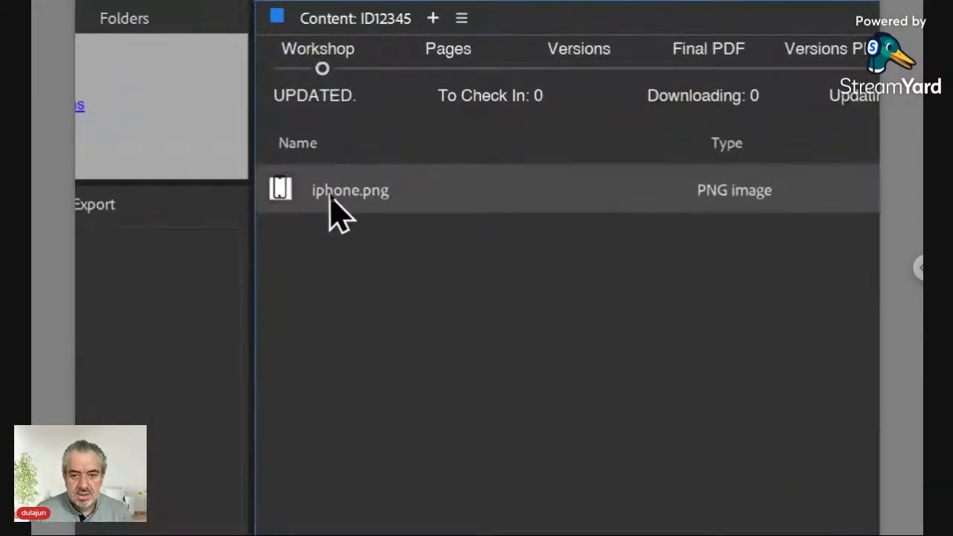
click(331, 195)
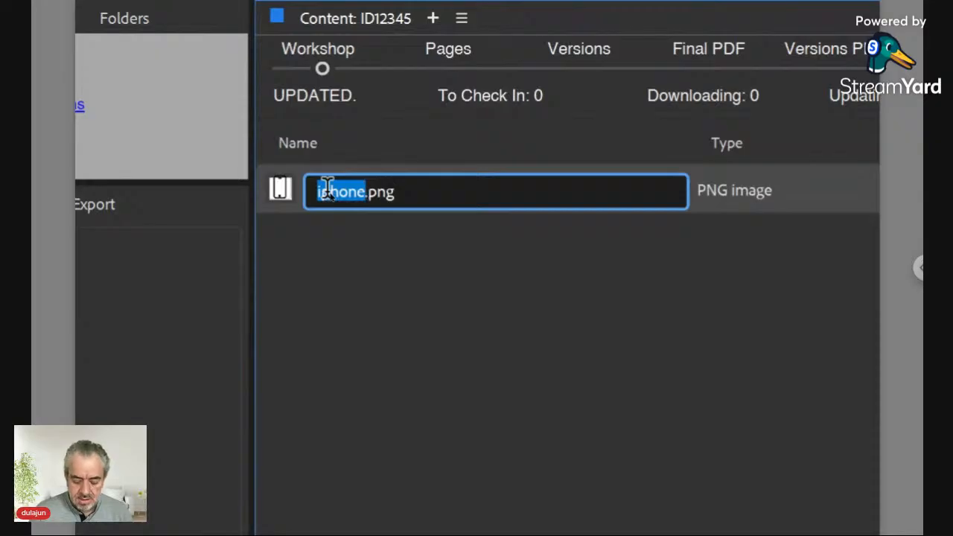
click(328, 190)
key(Return)
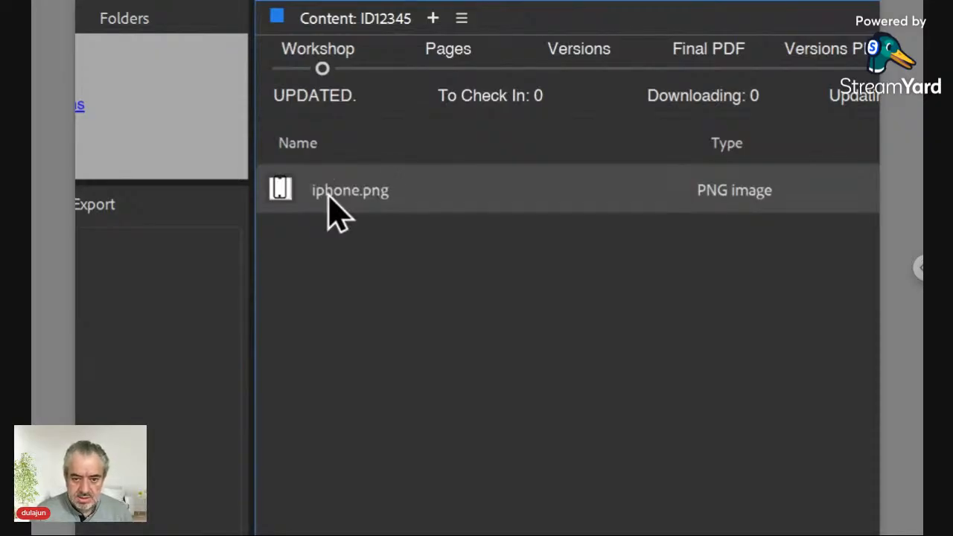
click(328, 191)
text(Item 1)
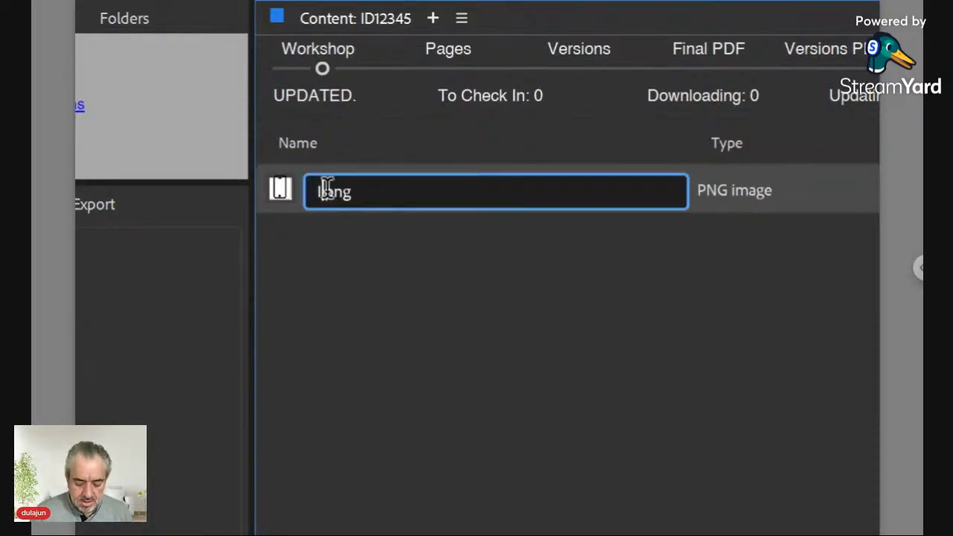
text(com)
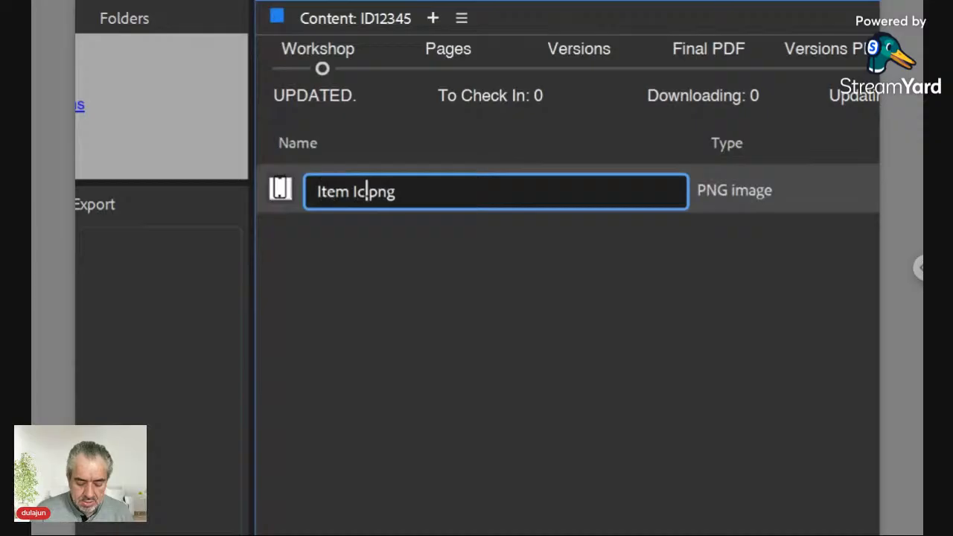
key(BackSpace)
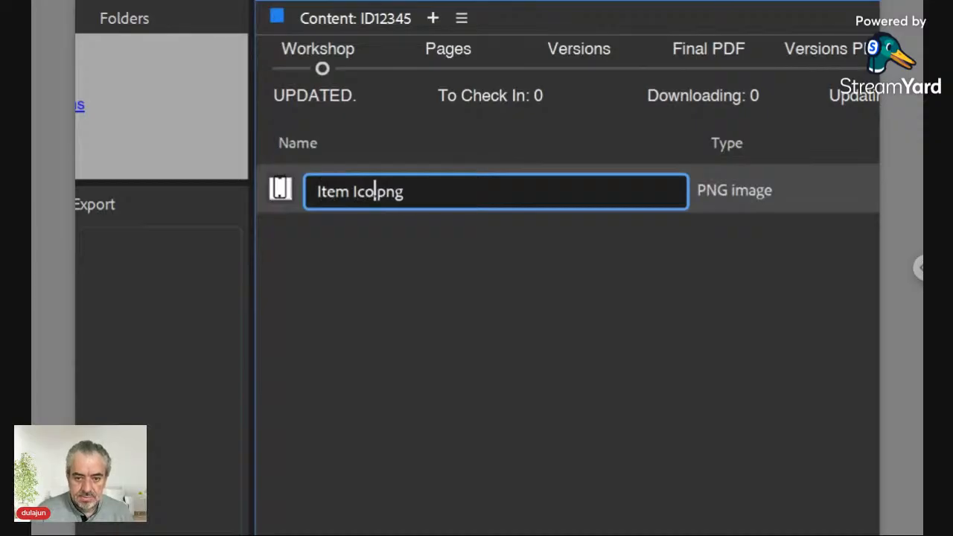
text(n)
key(Return)
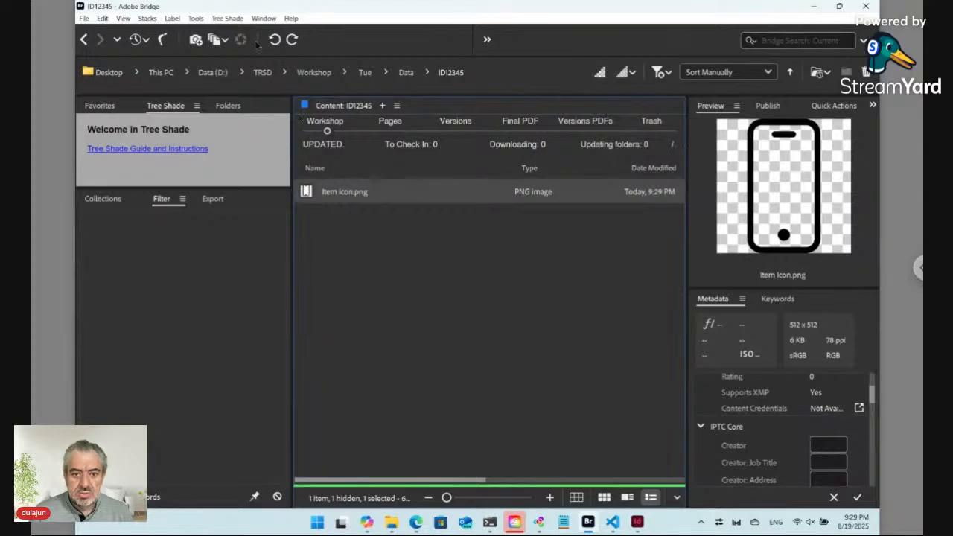
click(227, 18)
Create a new Tree Shade plain text file named Item Text in ID12345
mouse_move(357, 32)
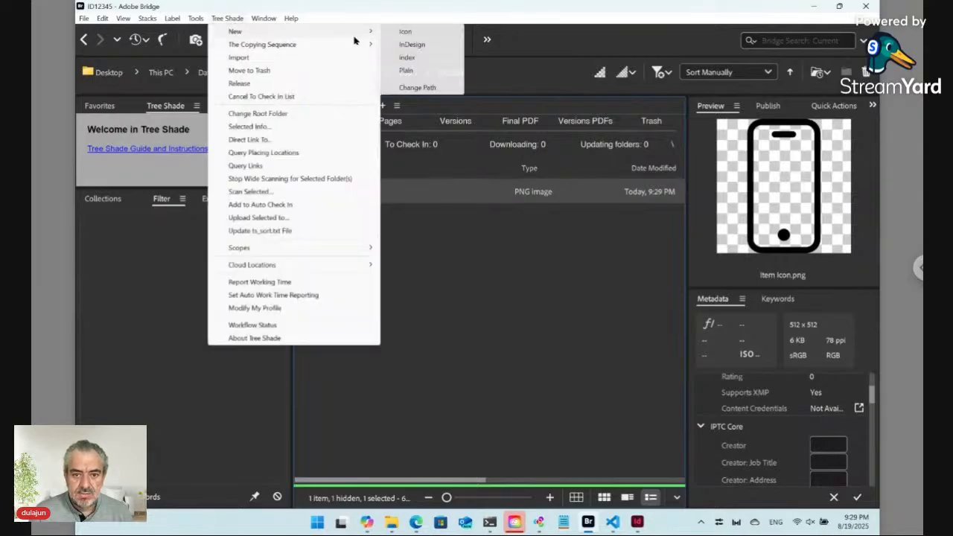
click(426, 71)
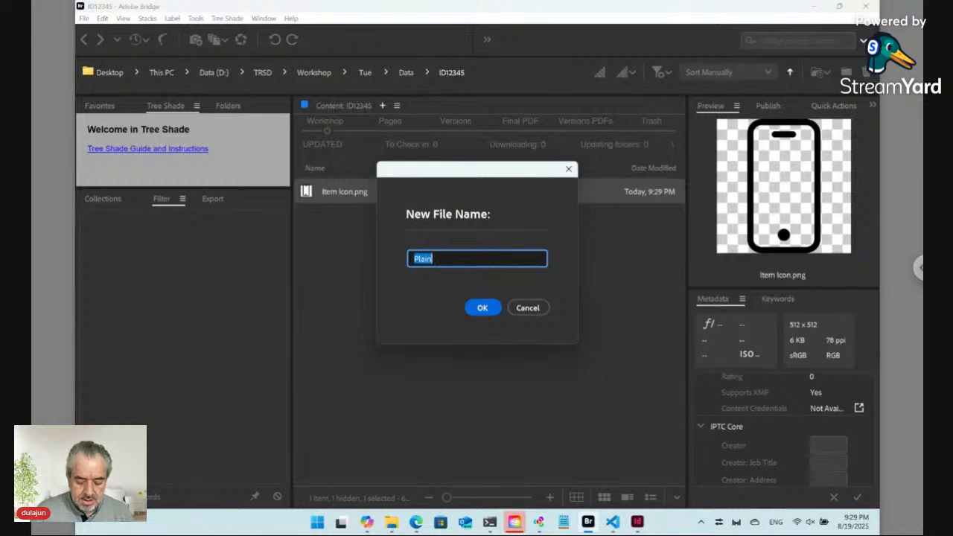
text(I)
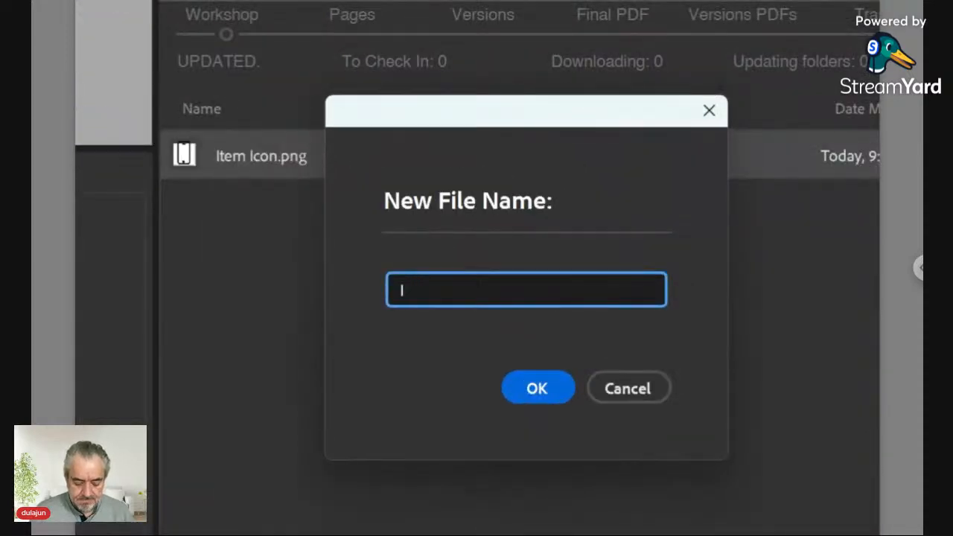
text(tem )
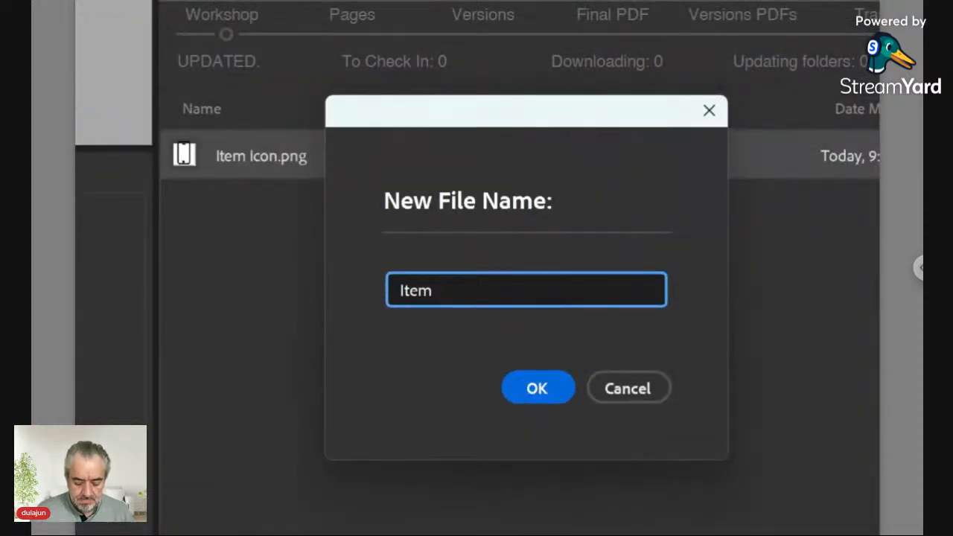
text(Text)
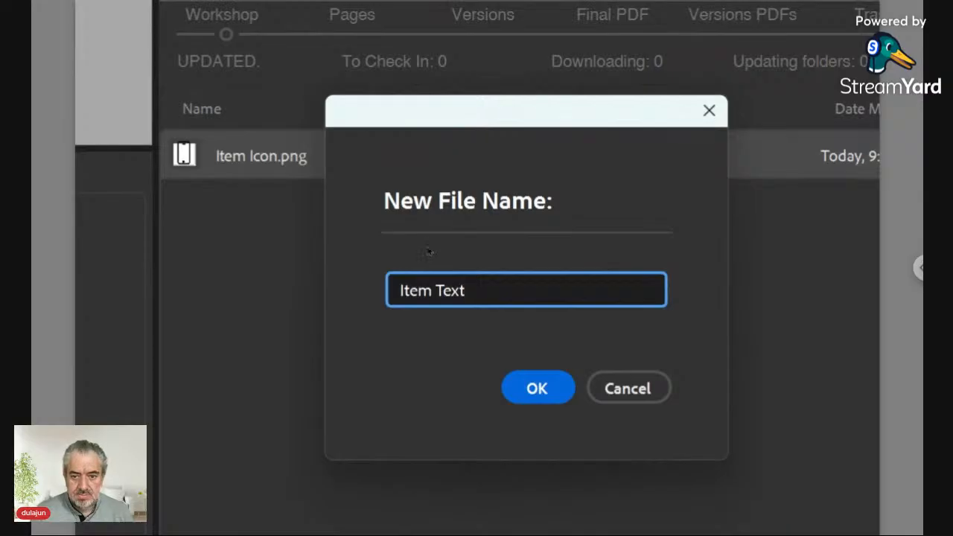
click(530, 385)
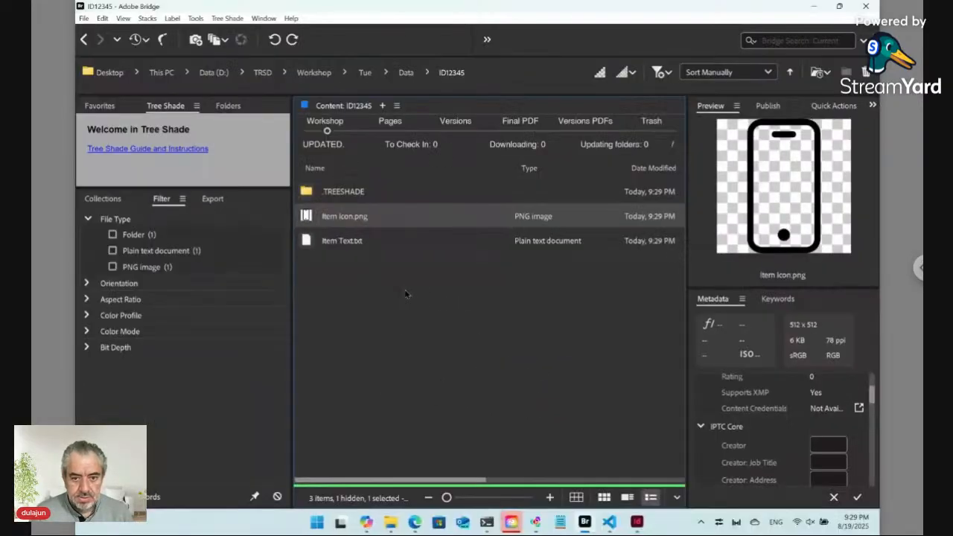
Drag Item Text.txt so it is ordered after Item Icon.png
click(335, 242)
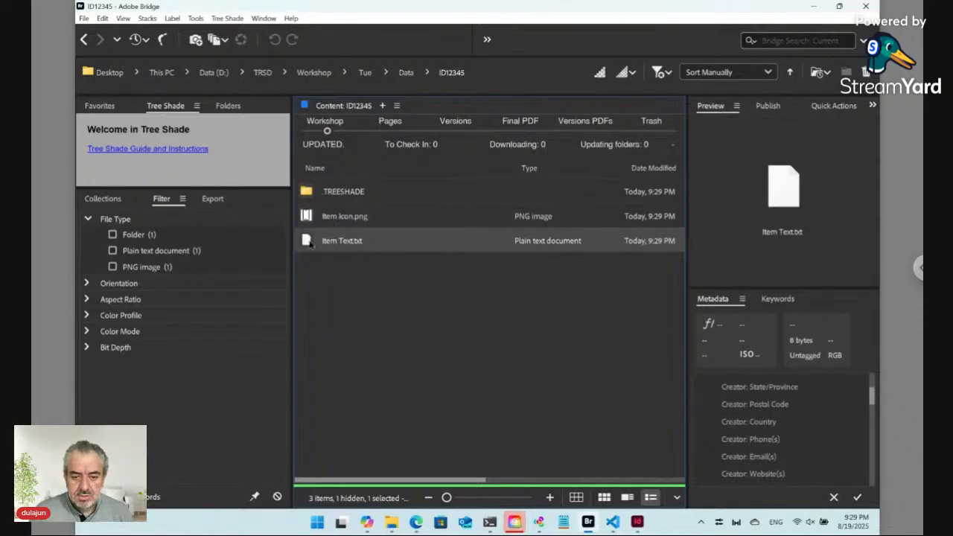
mouse_move(307, 244)
mouse_down()
mouse_move(314, 262)
mouse_move(313, 234)
mouse_up()
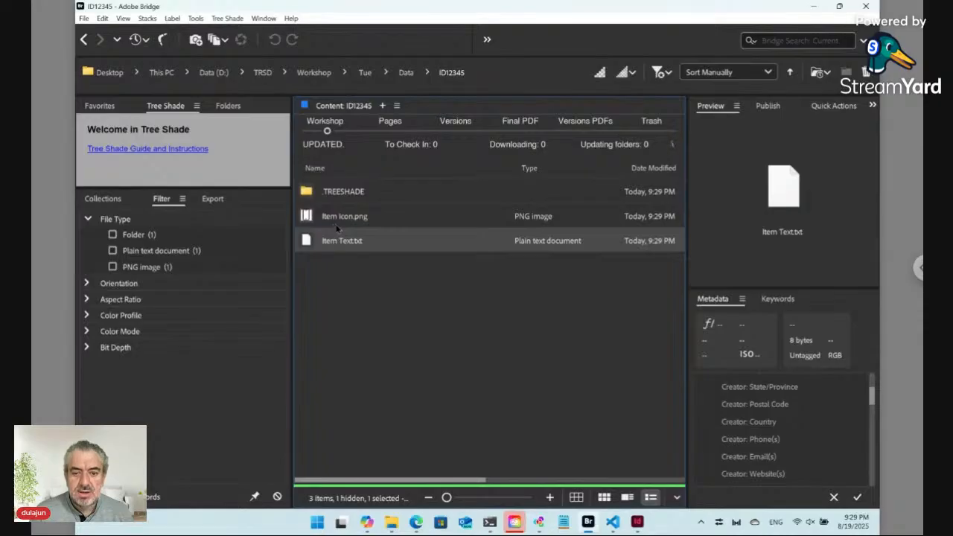
click(228, 19)
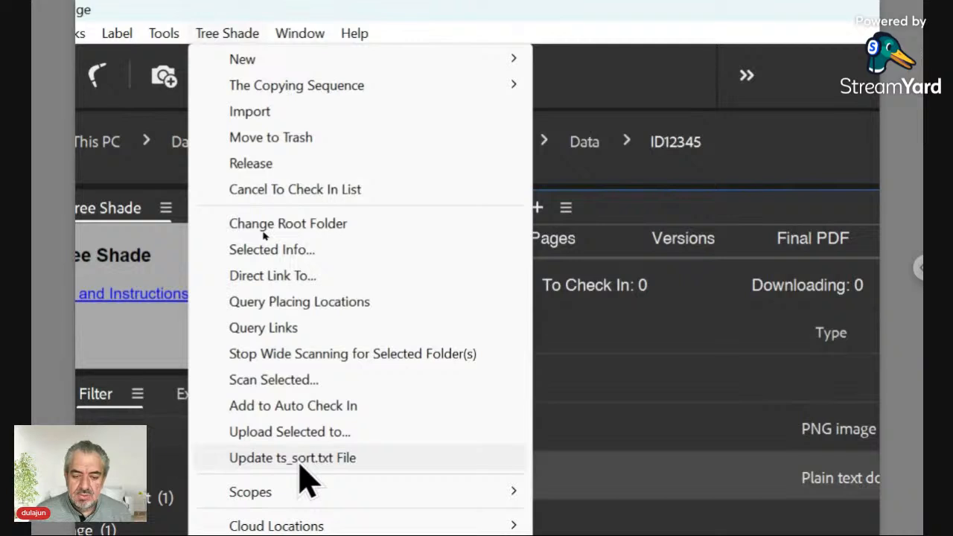
Regenerate ts_sort.txt, check it lists Item Icon and Item Text, then return to Data
click(300, 466)
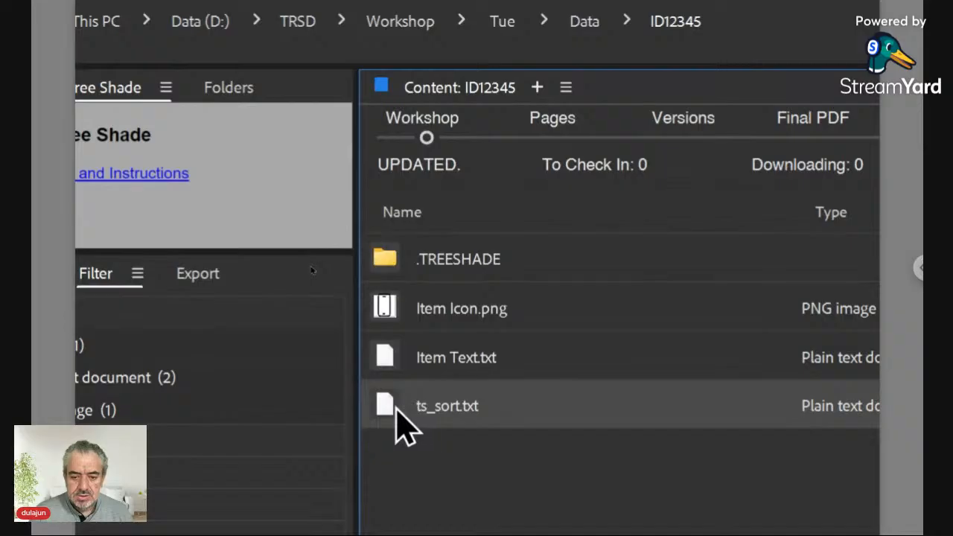
double_click(394, 417)
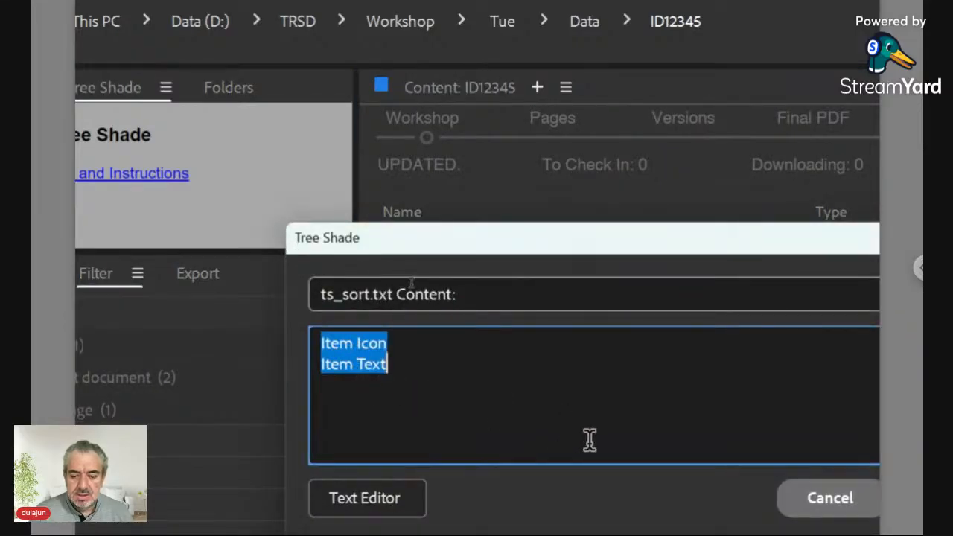
click(781, 470)
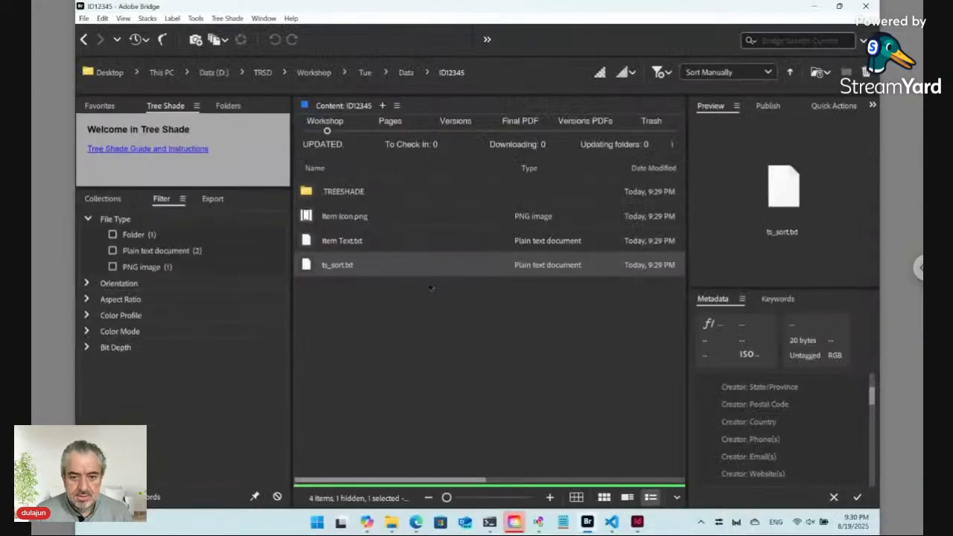
click(394, 307)
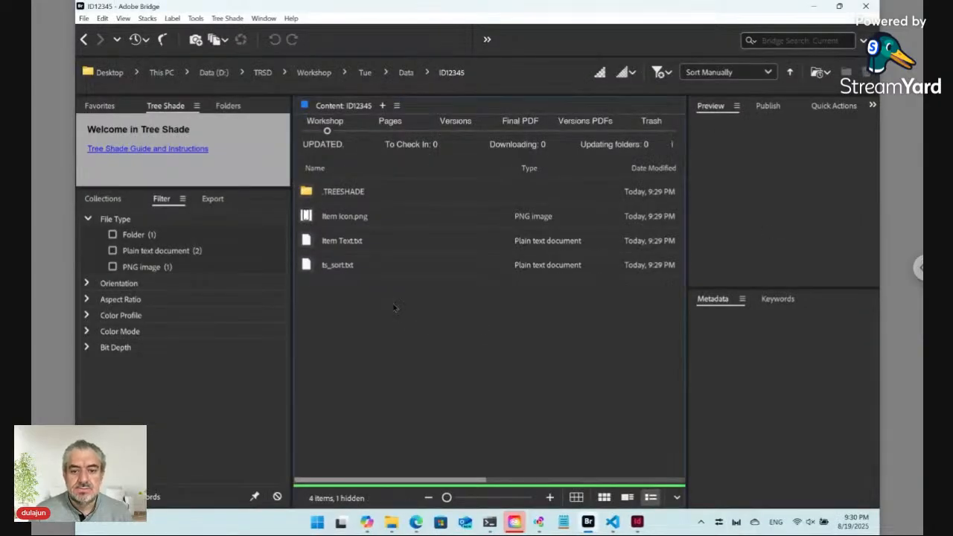
click(405, 74)
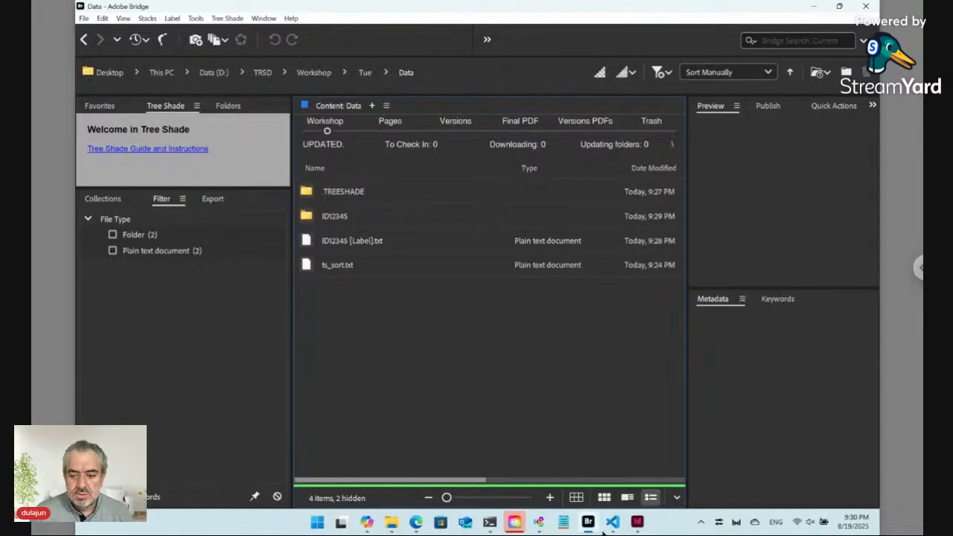
Update the Layout.indd live snippet to a single Any Text line and select the phone icon
click(637, 522)
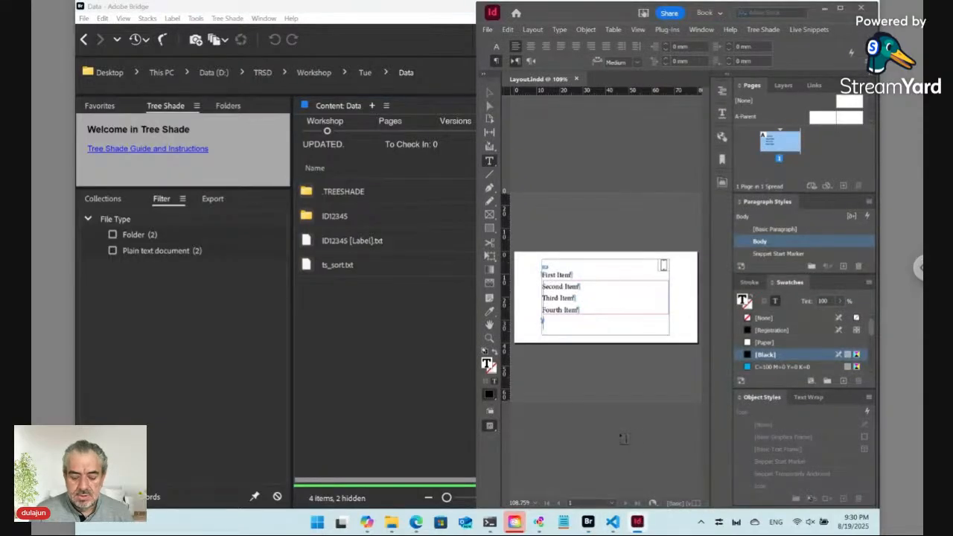
click(841, 8)
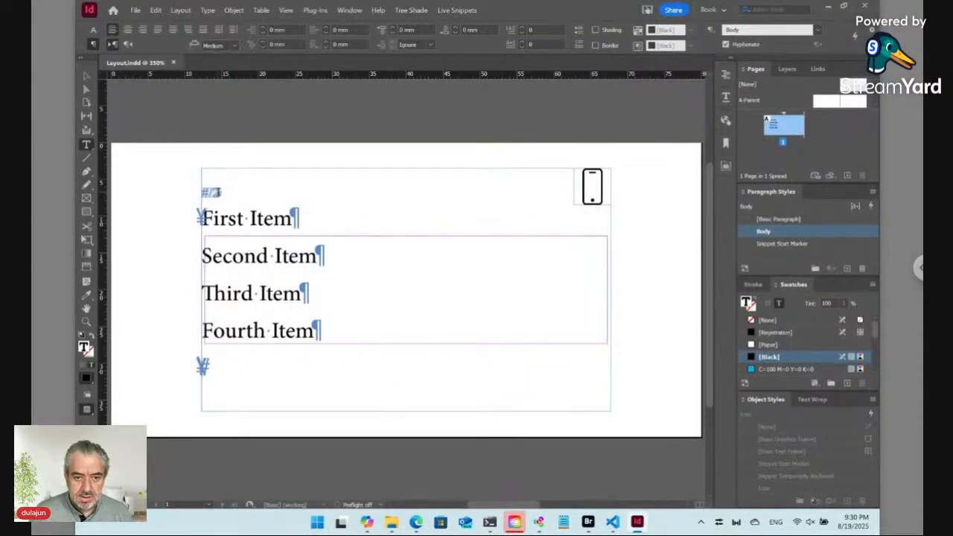
click(211, 191)
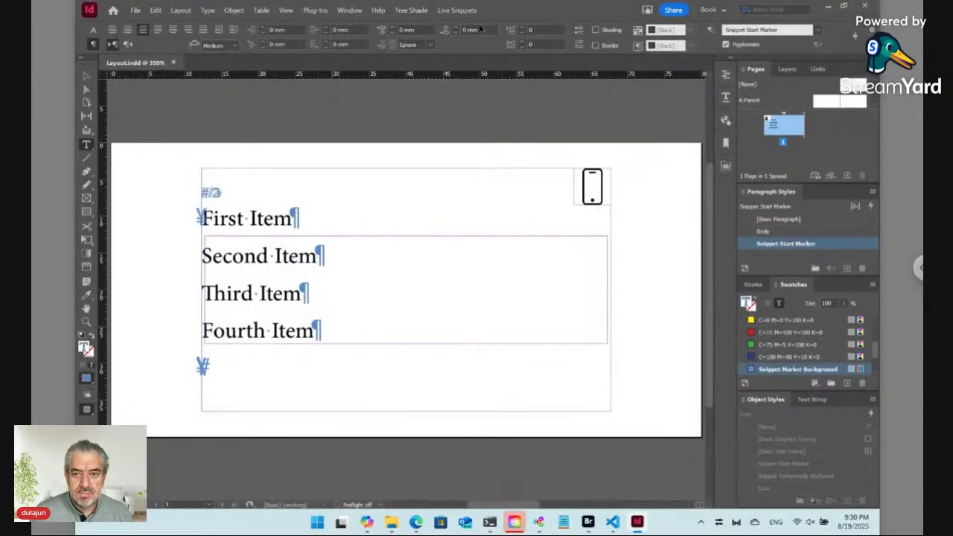
click(456, 10)
mouse_move(469, 81)
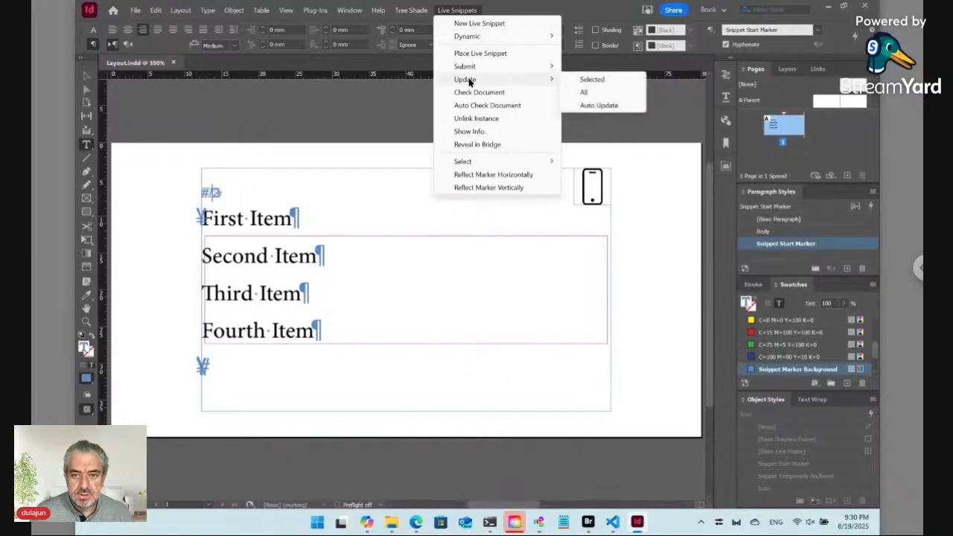
click(584, 78)
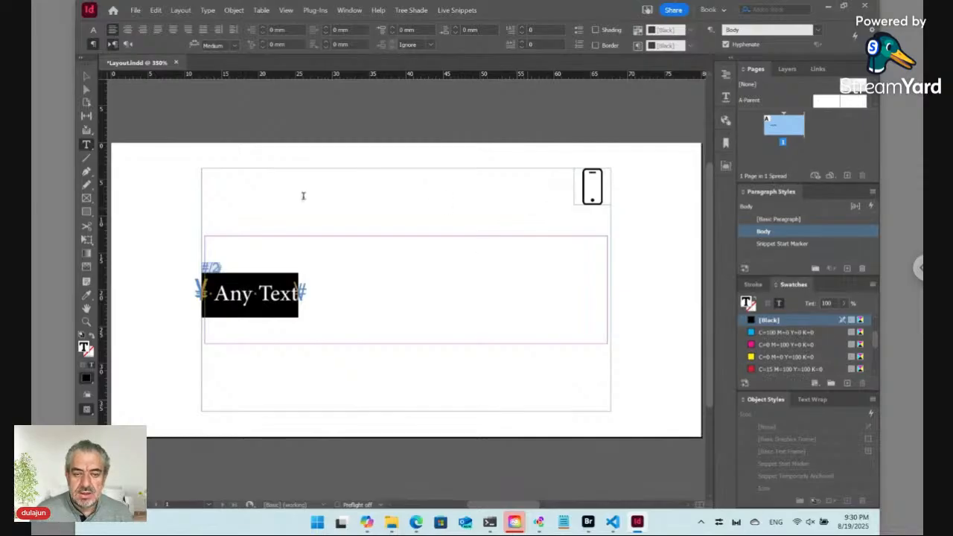
key(Escape)
click(590, 193)
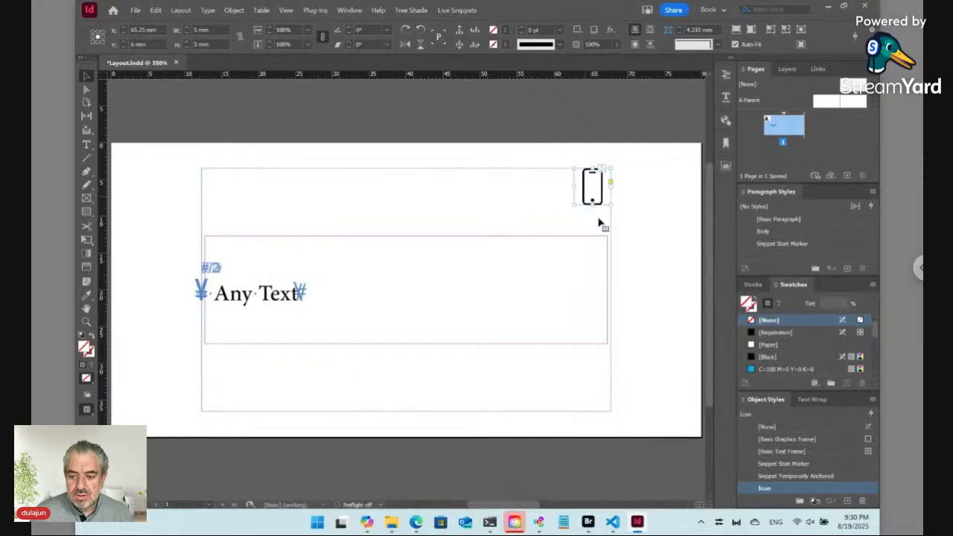
Set the Icon style's anchor to right-middle, X relative to Text Frame, Y to Line (Baseline)
right_click(776, 493)
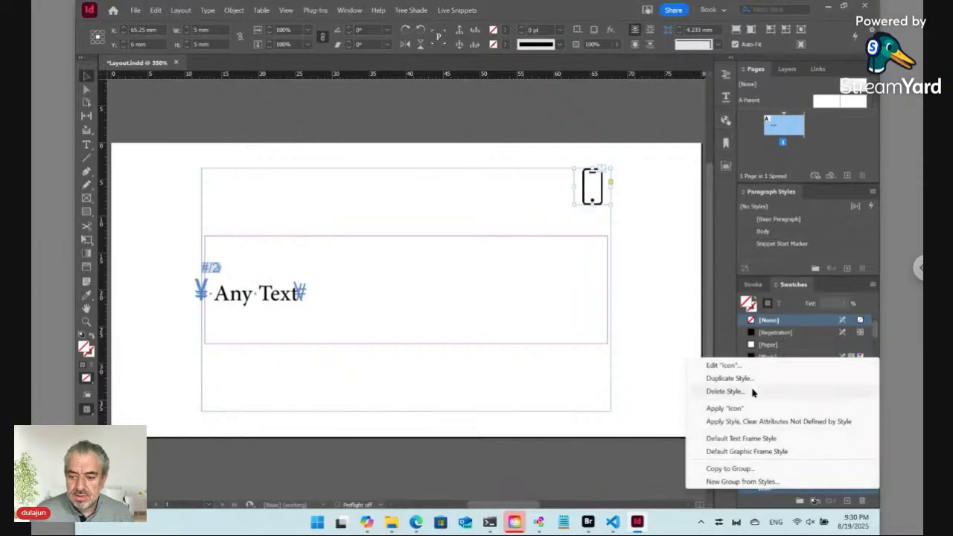
click(733, 365)
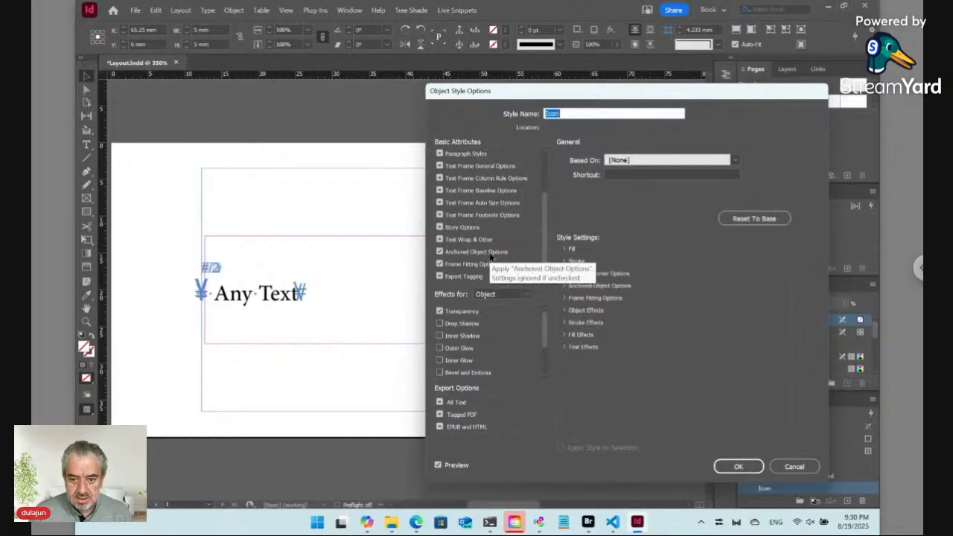
click(505, 254)
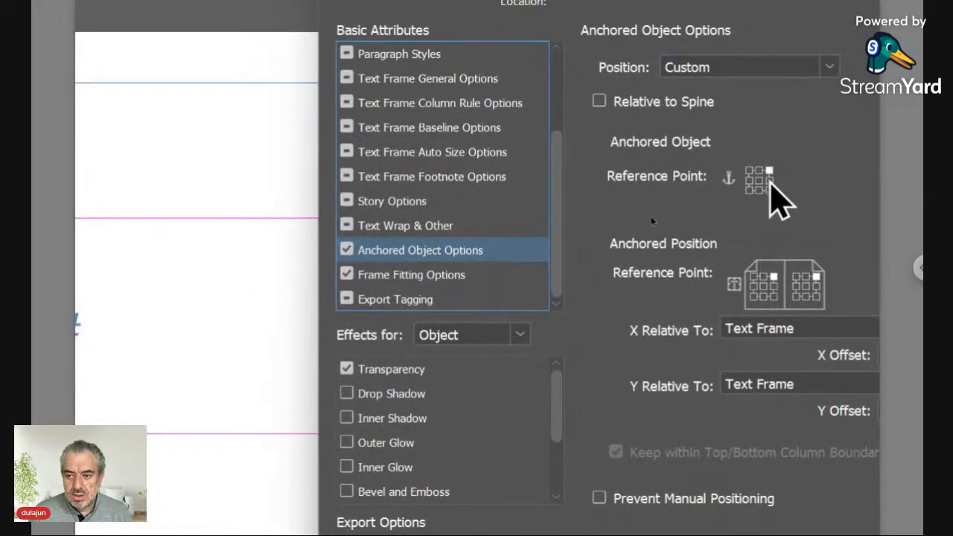
click(768, 179)
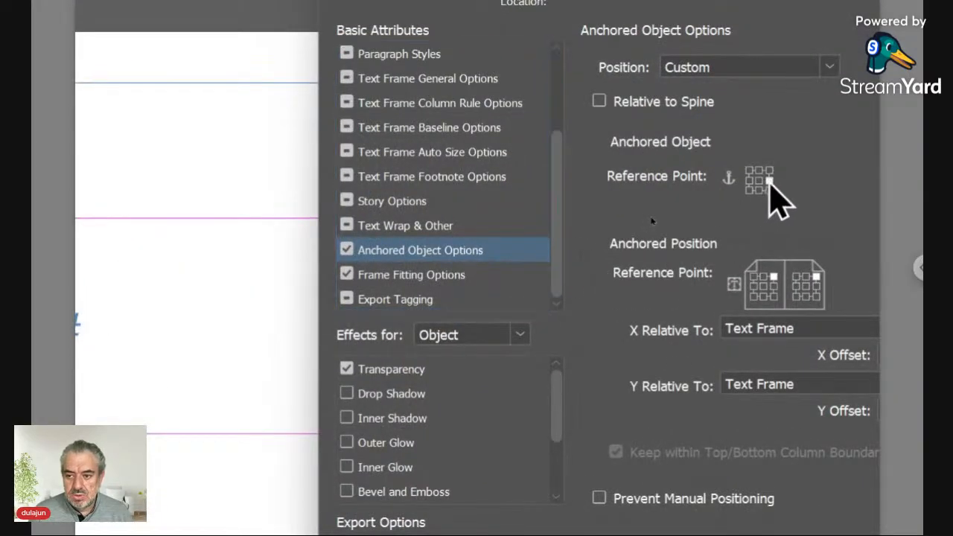
click(771, 286)
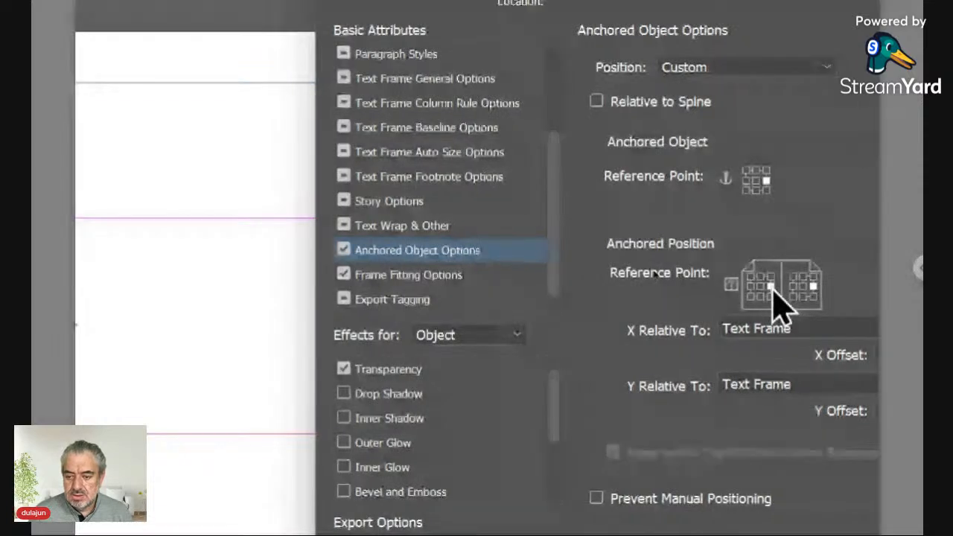
click(765, 350)
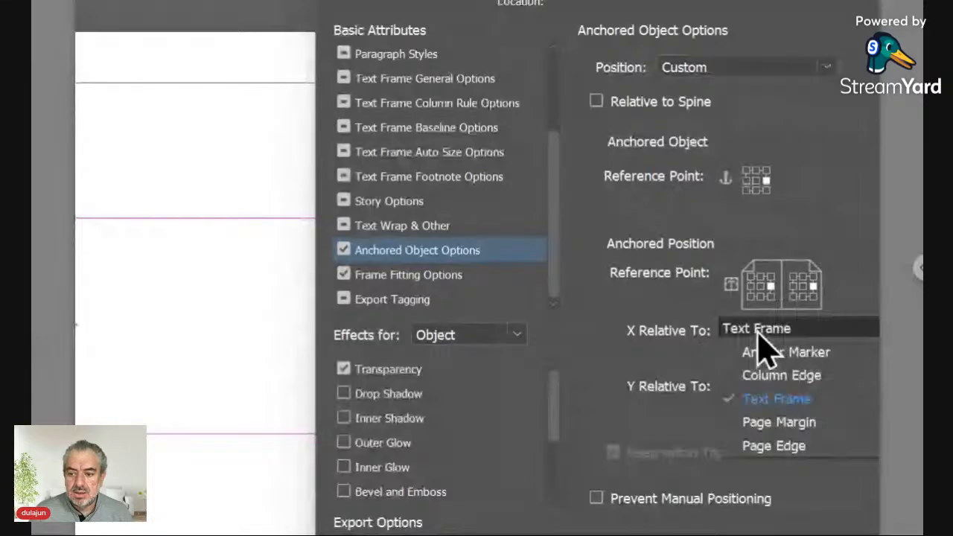
click(714, 343)
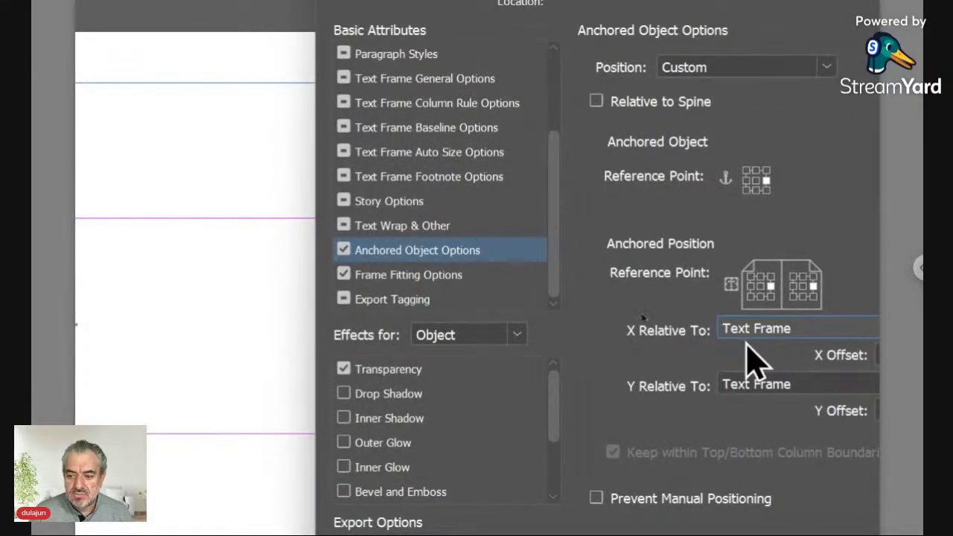
click(746, 395)
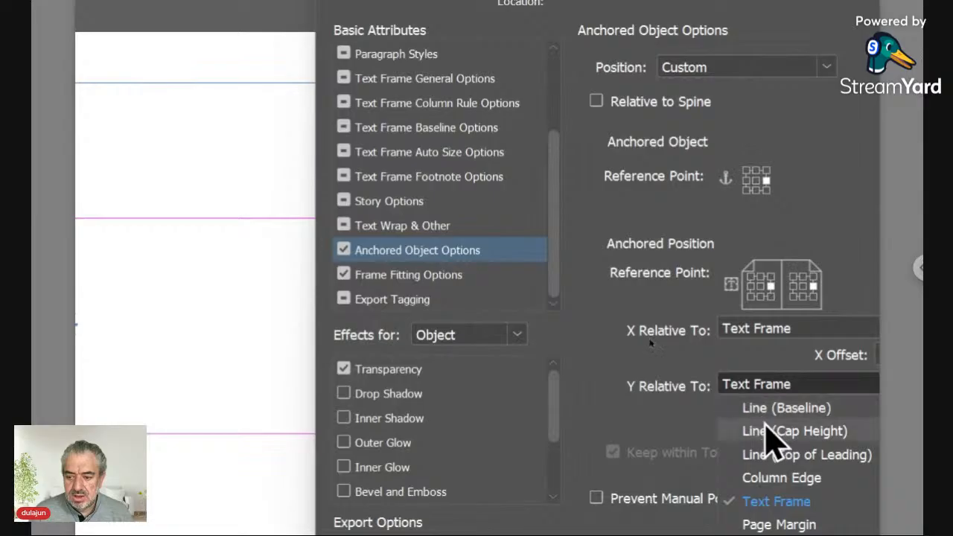
click(768, 415)
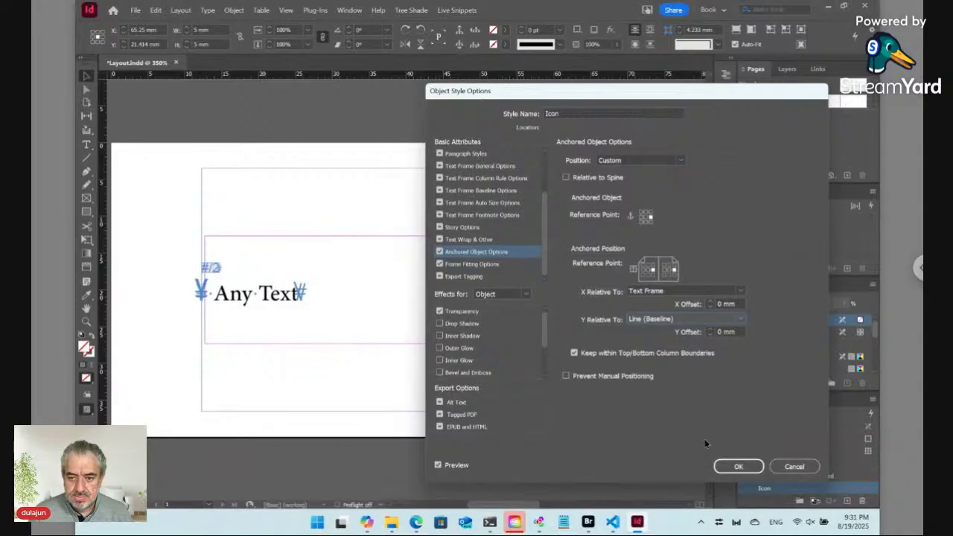
click(728, 466)
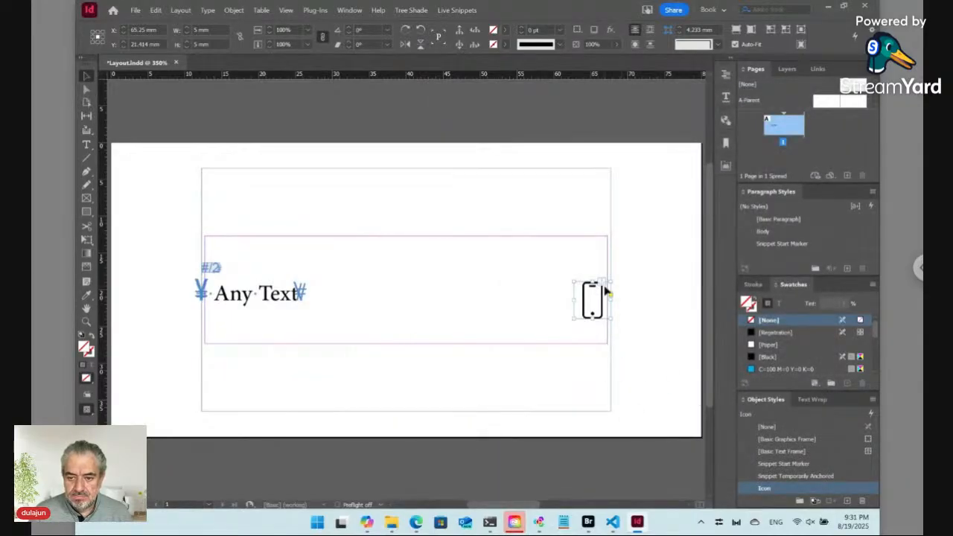
Change the Icon style's anchored position reference point to left-middle
right_click(780, 489)
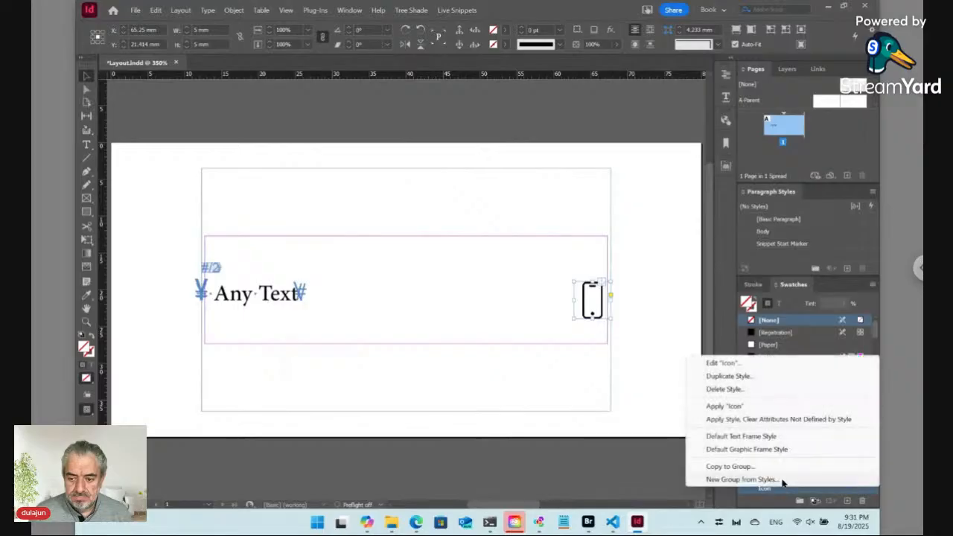
click(690, 367)
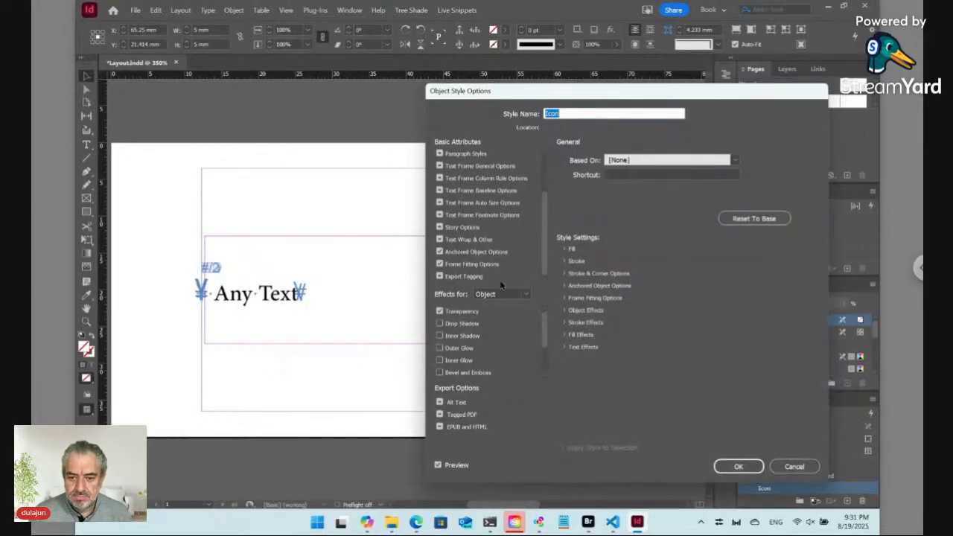
click(480, 252)
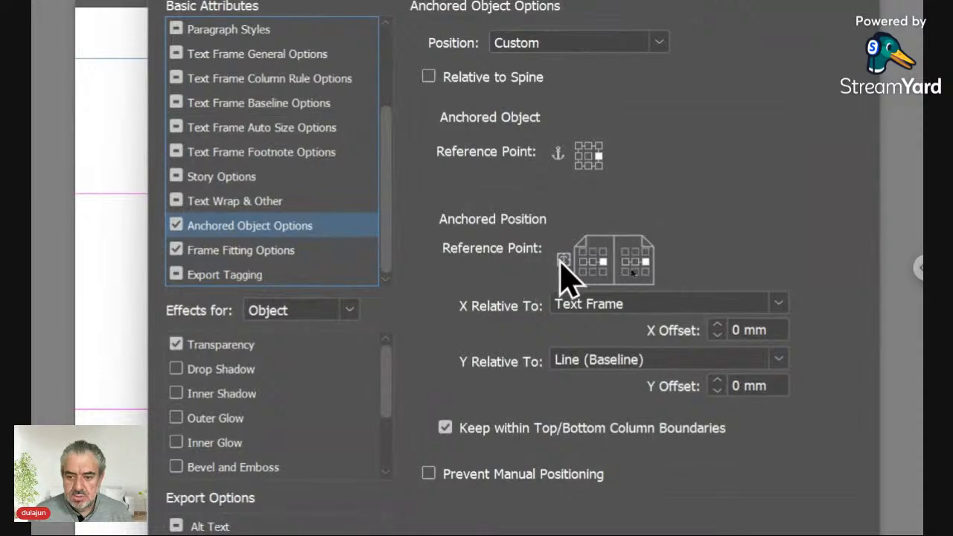
click(583, 262)
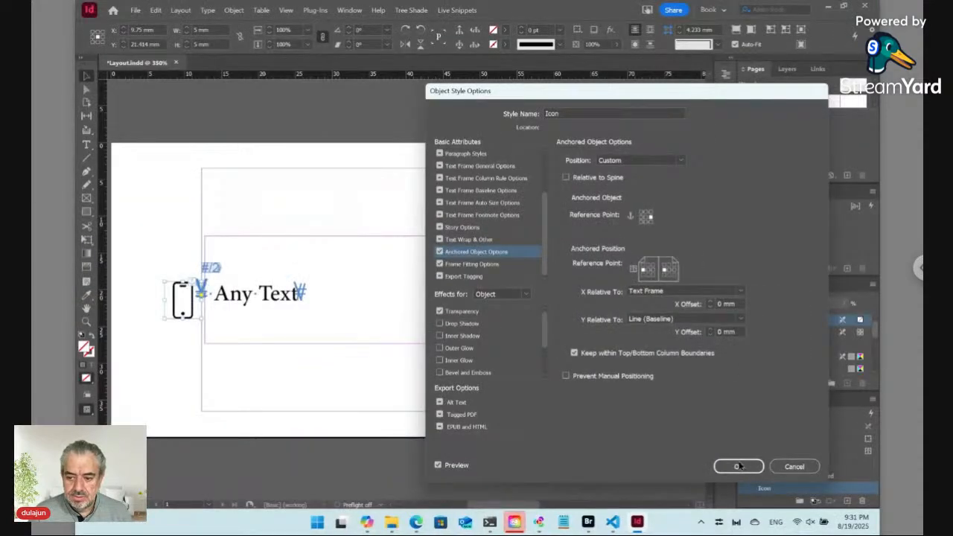
click(737, 467)
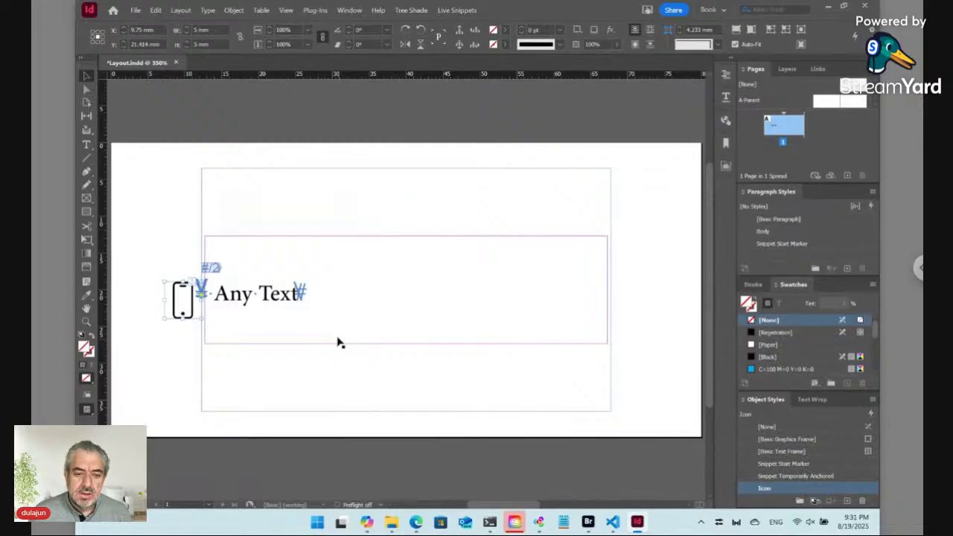
Nudge the phone icon up and right, then redefine the Icon style from it
key(Up)
key(Up)
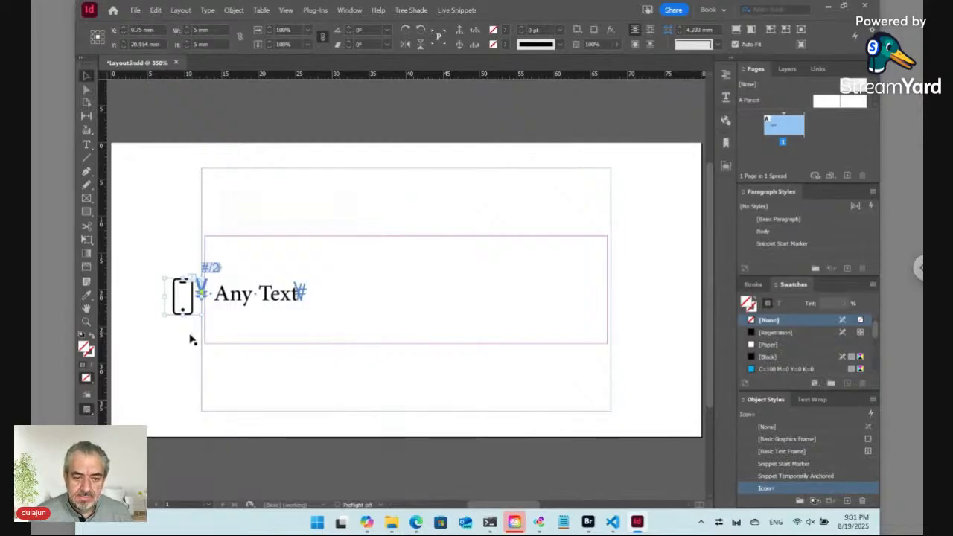
key(Right)
key(Right)
key(Right)
key(Right)
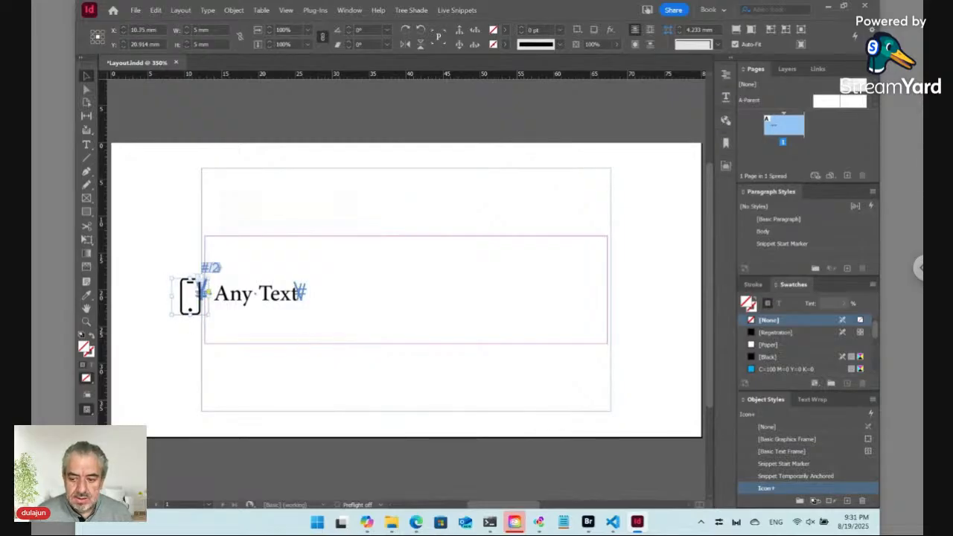
right_click(784, 489)
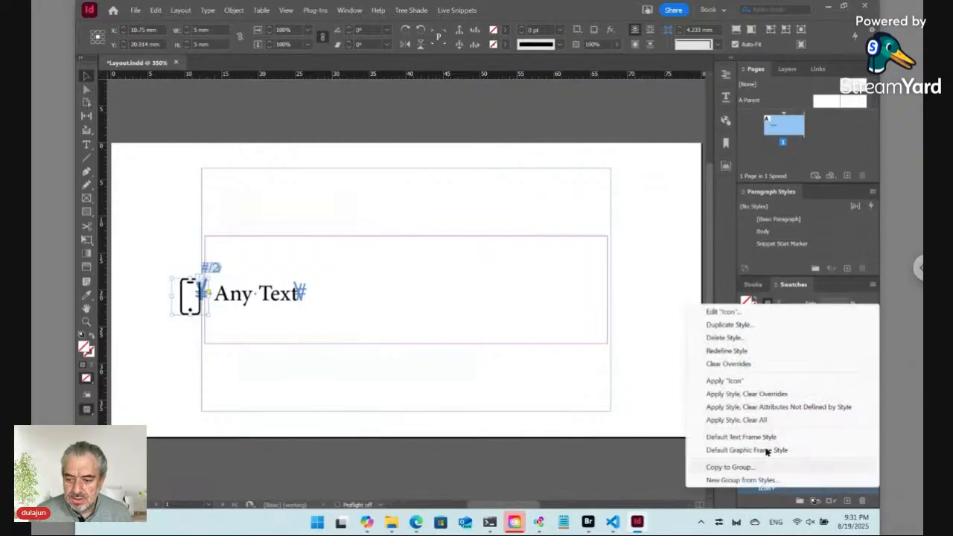
click(726, 350)
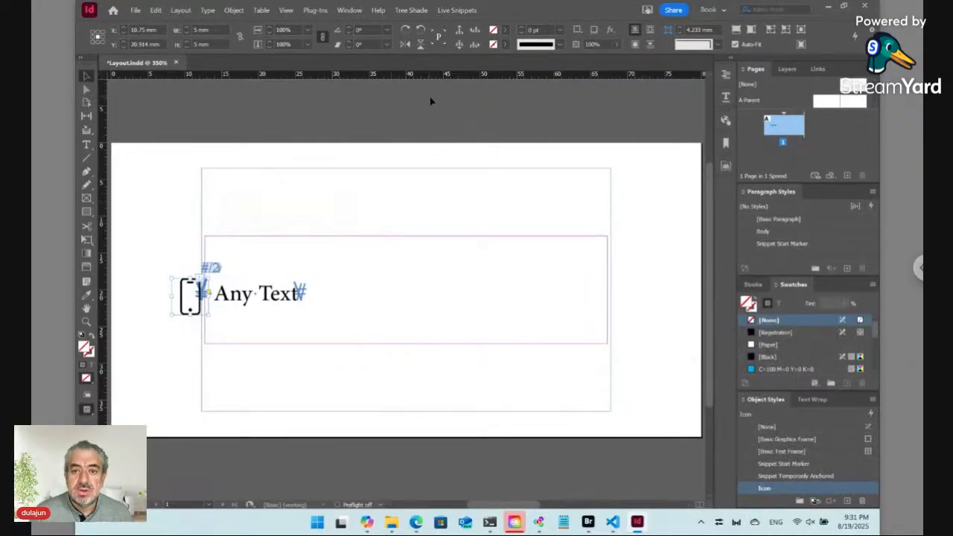
Give the phone icon the dynamic style rule 3:Relative Width::Icon:Obj
click(457, 10)
mouse_move(474, 36)
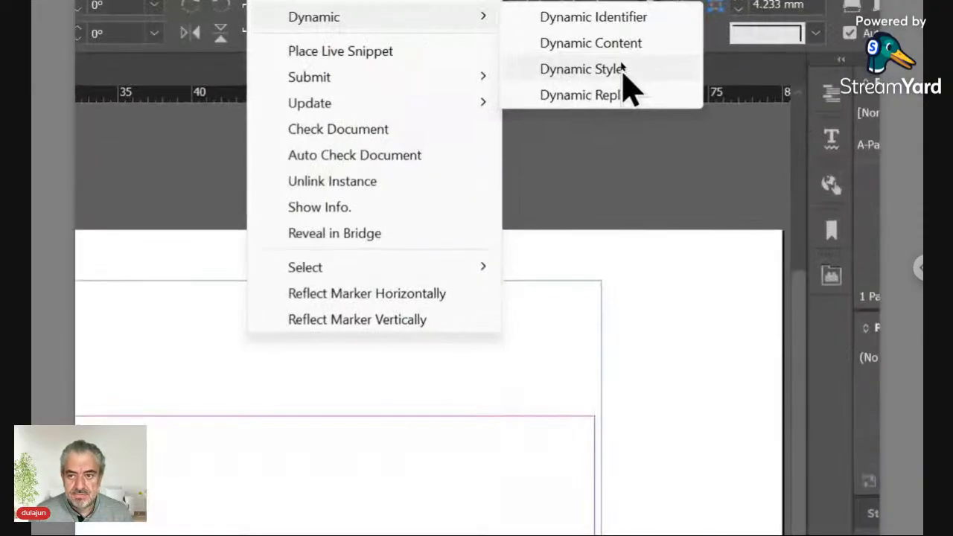
click(622, 69)
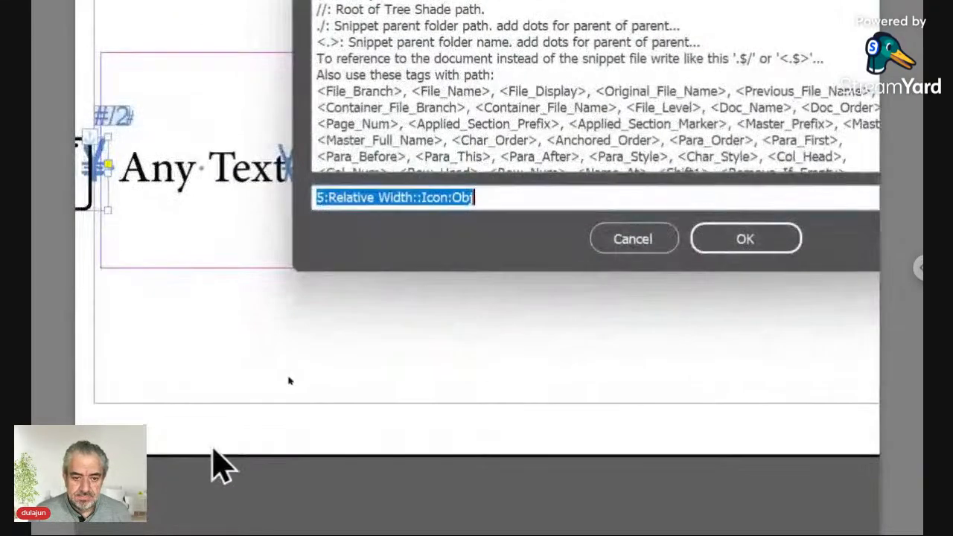
click(320, 196)
text(3)
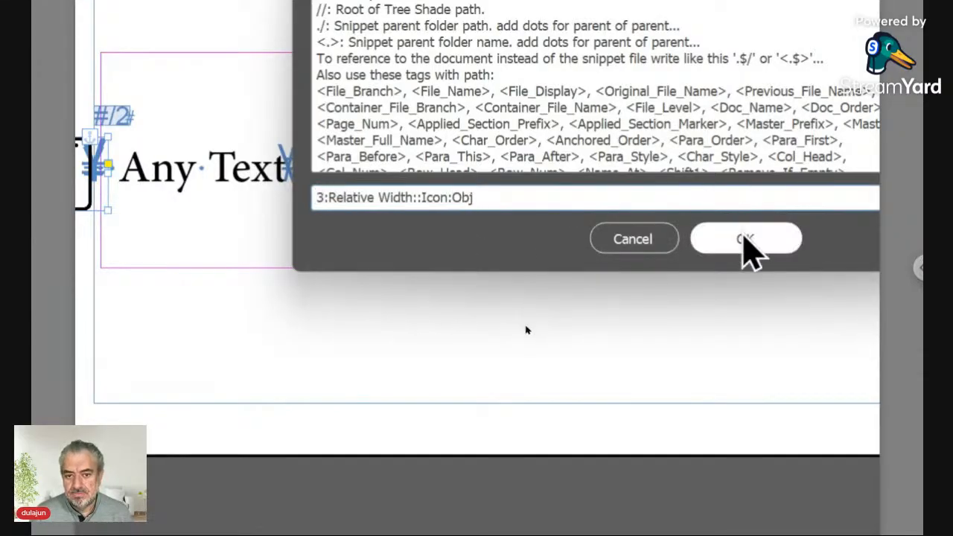
click(745, 239)
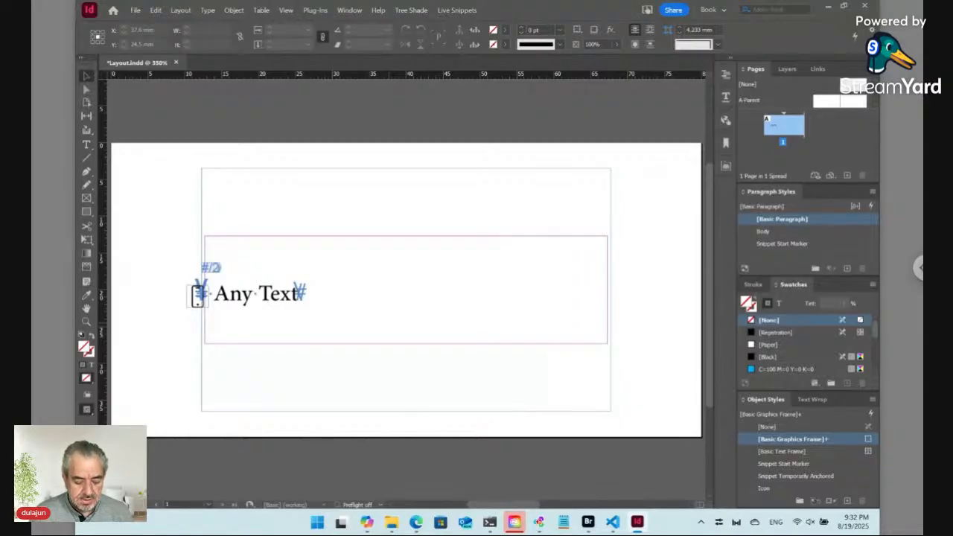
Save Layout.indd without checking it in, then switch to the TreeShade form in Edge
key(ctrl+shift+F9)
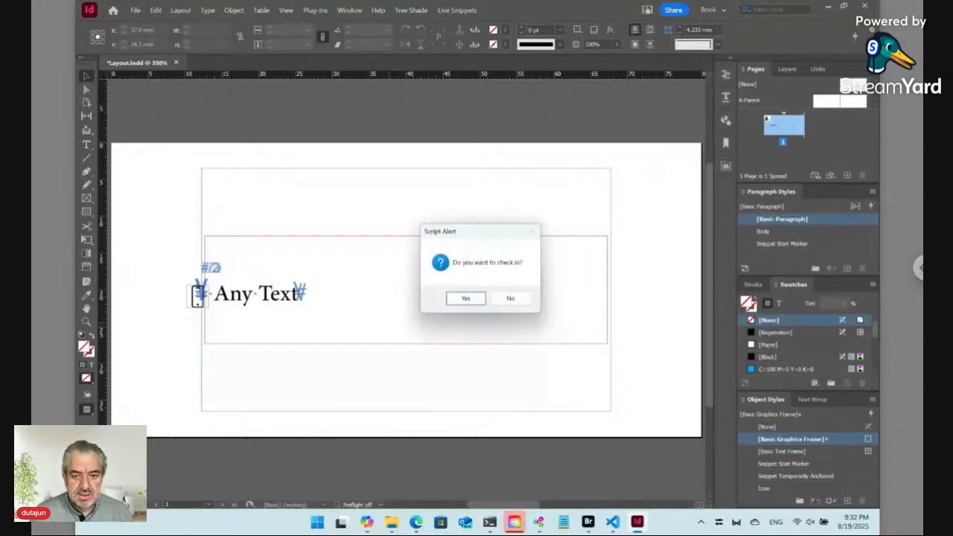
click(512, 301)
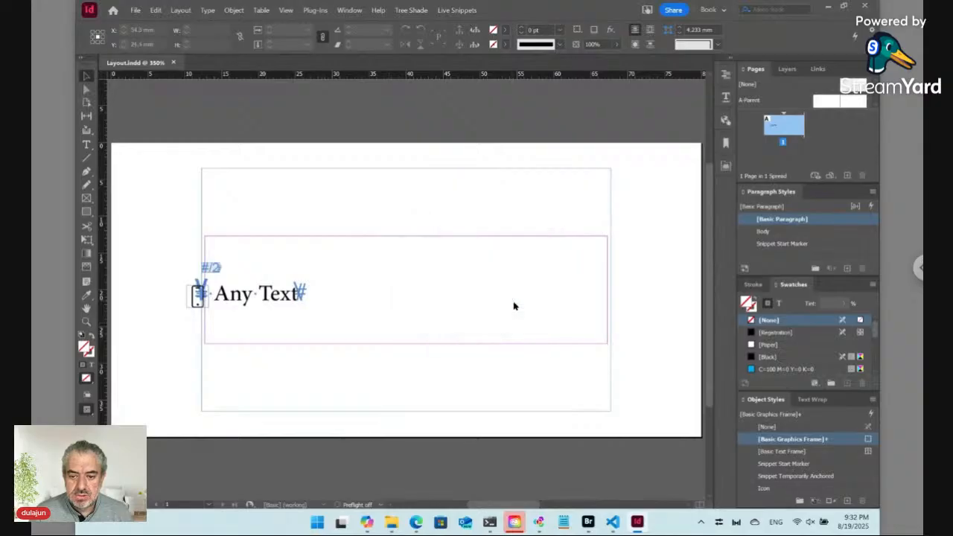
click(415, 522)
Reload the TreeShade web form and expand the 01. Label entry
click(185, 33)
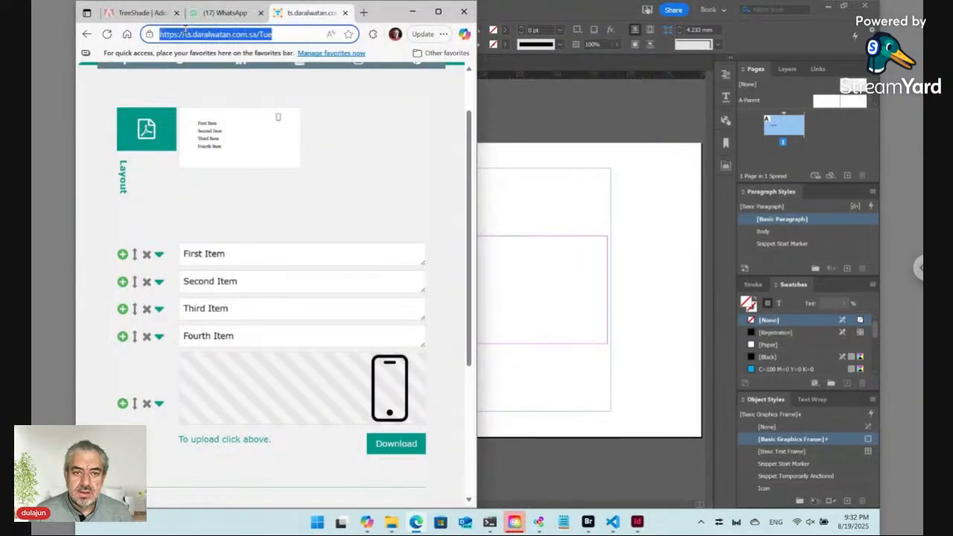
key(Return)
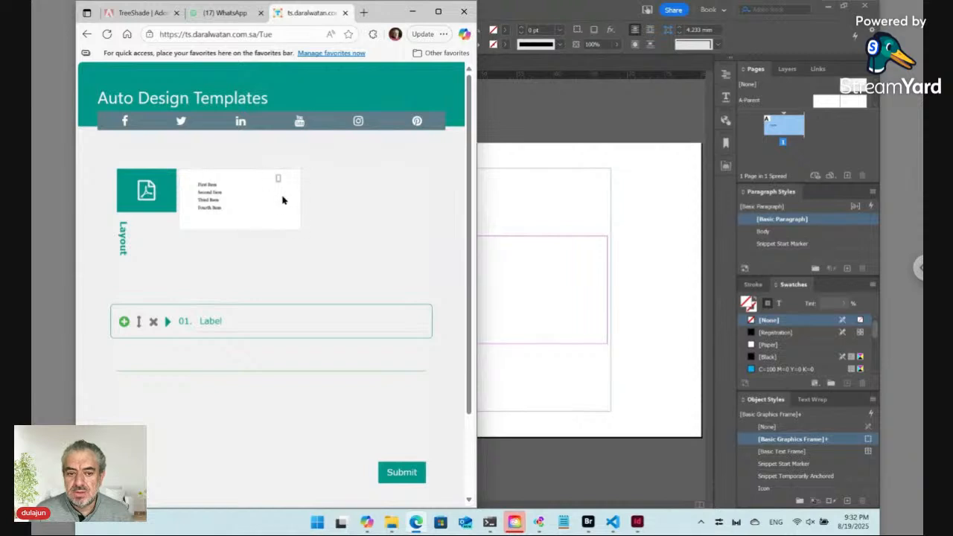
click(168, 322)
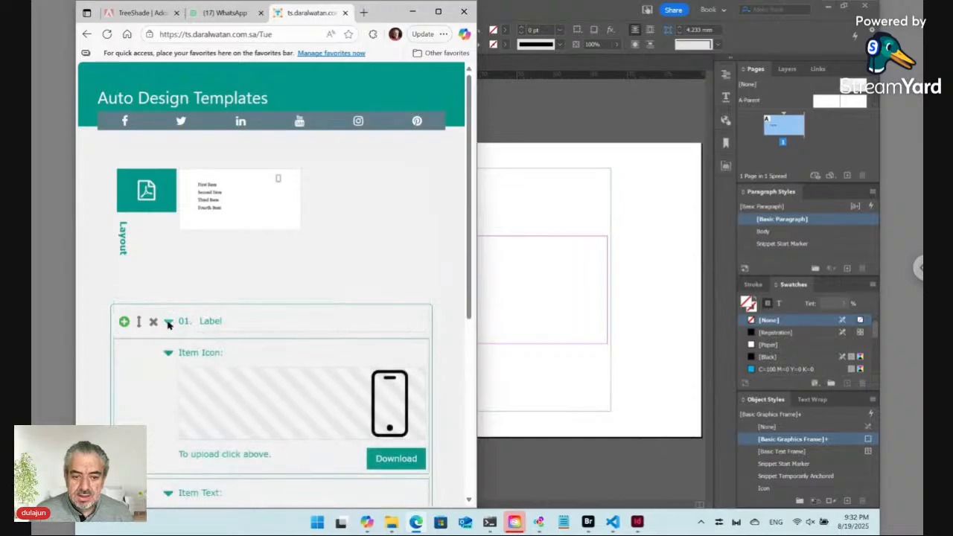
scroll(255, 324, down, 1)
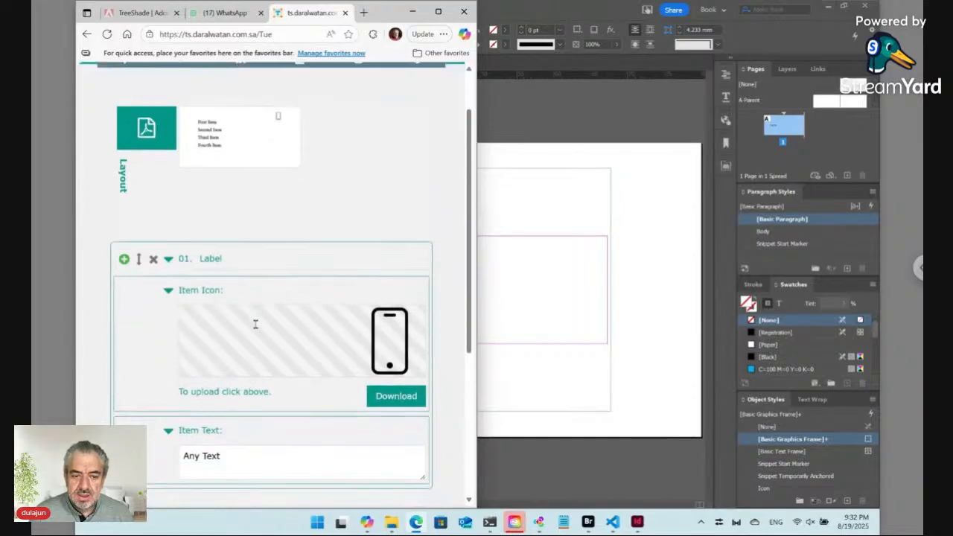
scroll(255, 323, down, 1)
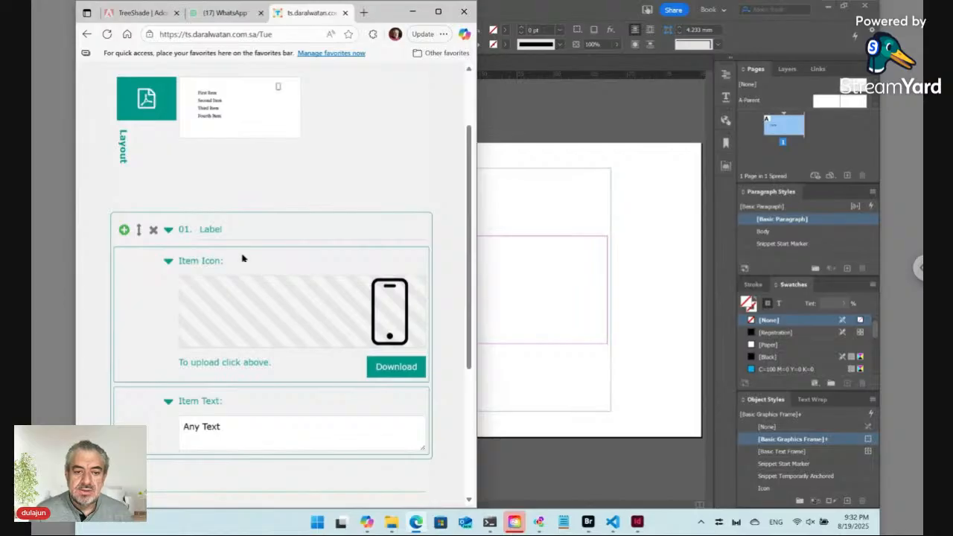
Title item 01 Mobile and replace Any Text with the mobile phone number
double_click(211, 230)
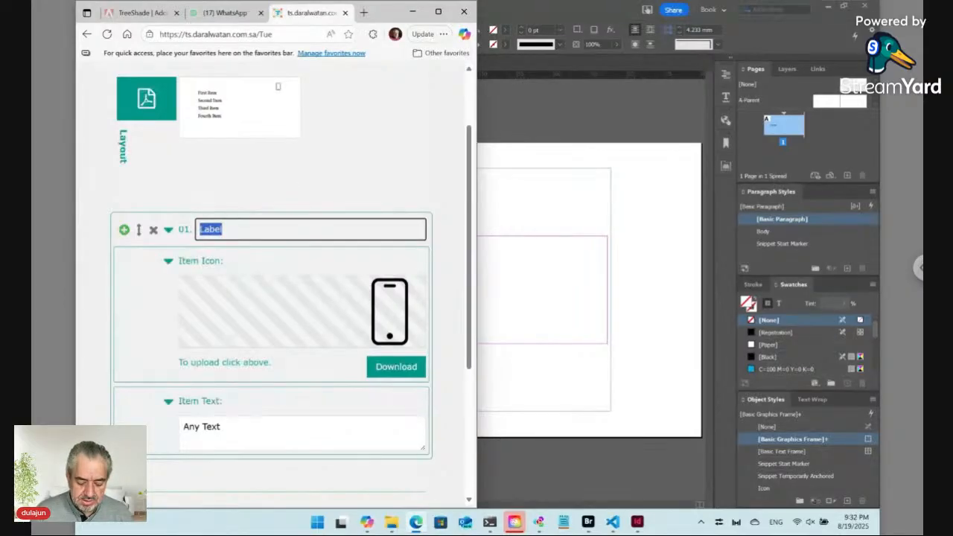
text(M)
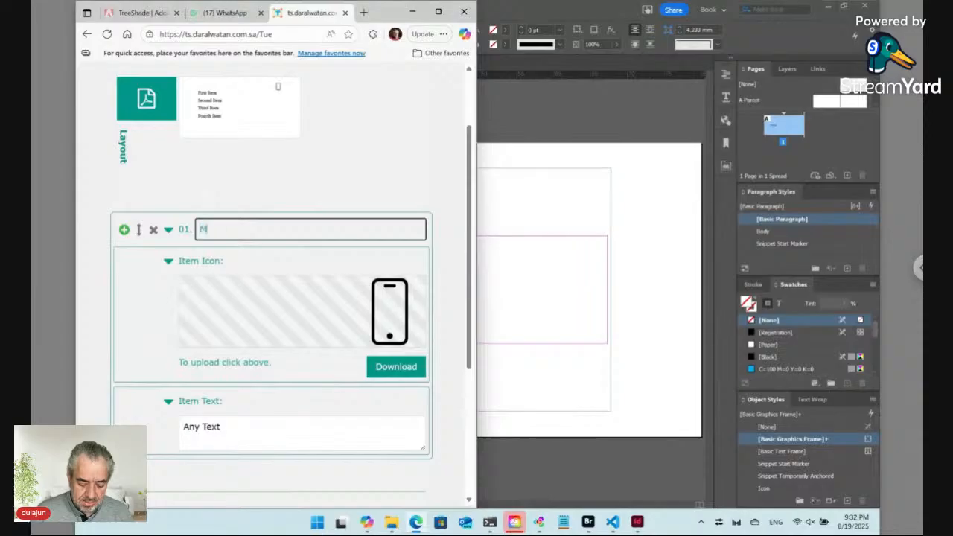
text(obile)
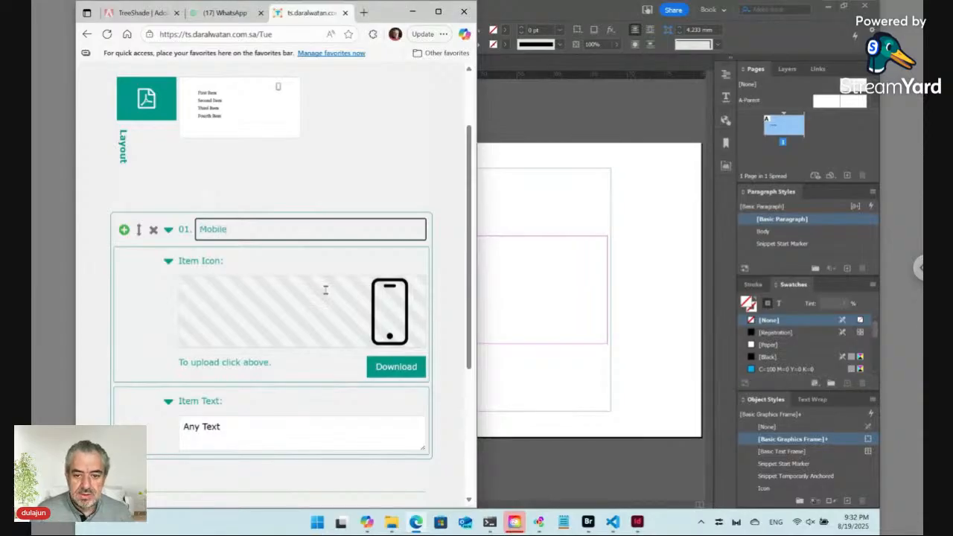
double_click(220, 429)
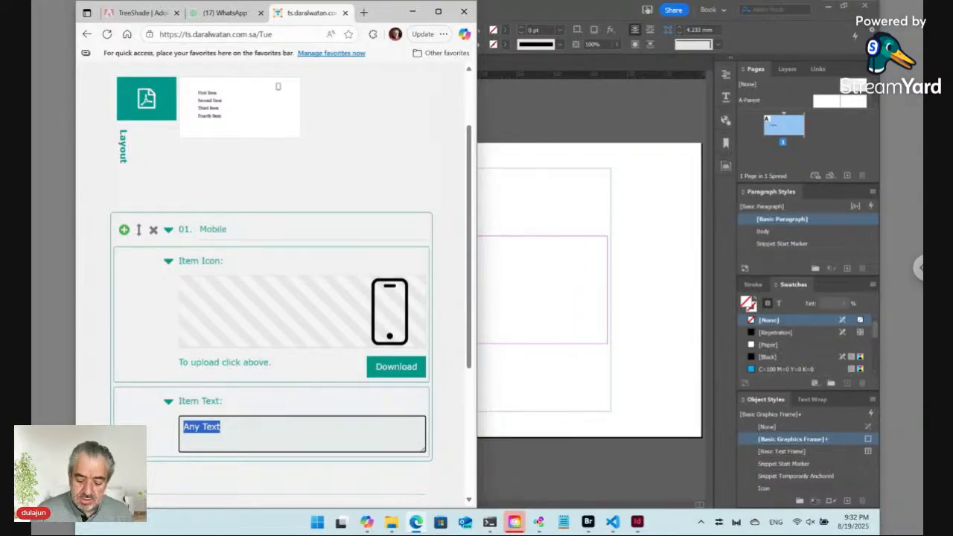
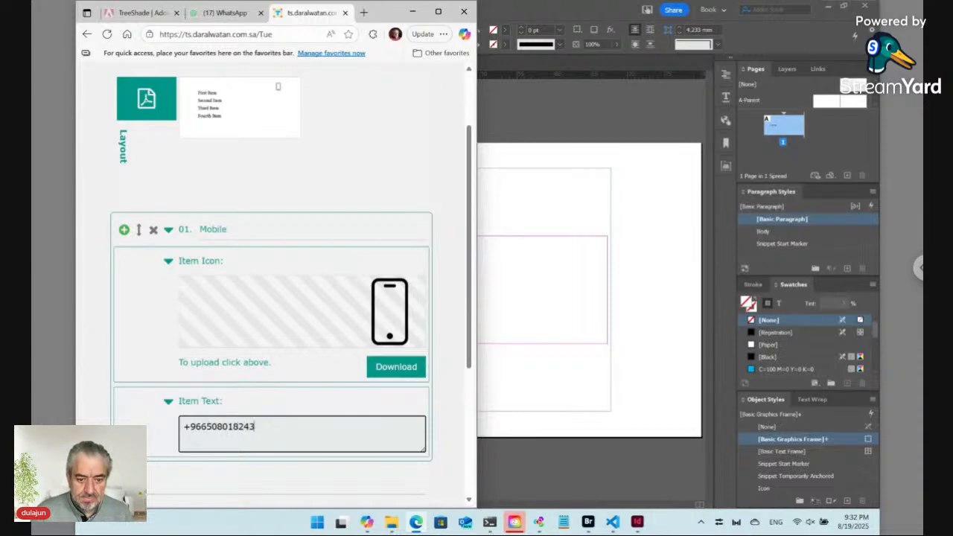
Add item 02 with the email.png icon and the title Email
click(125, 230)
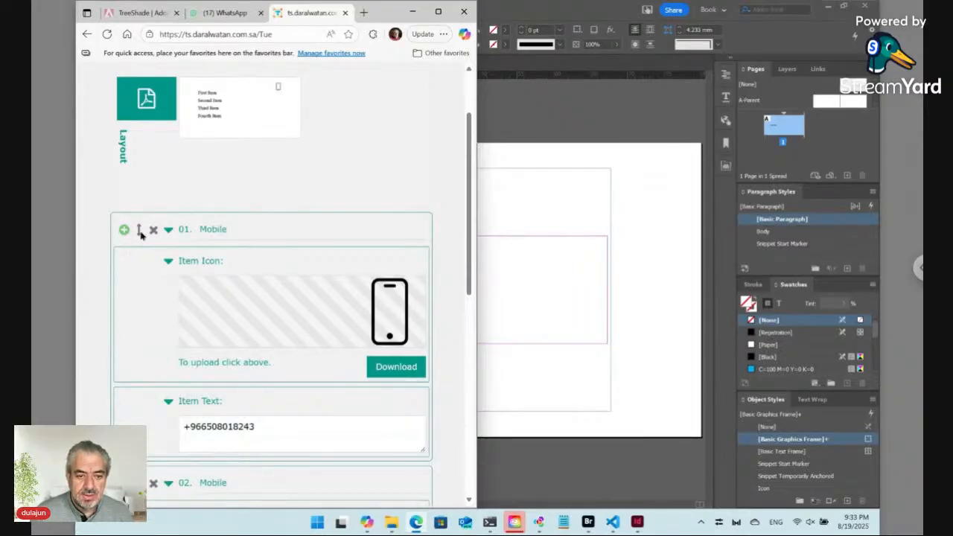
click(168, 231)
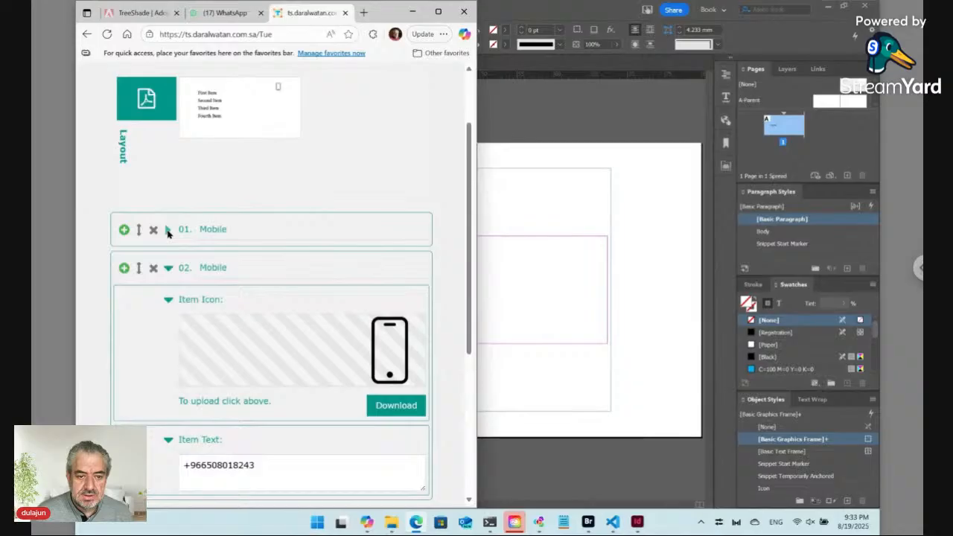
double_click(208, 267)
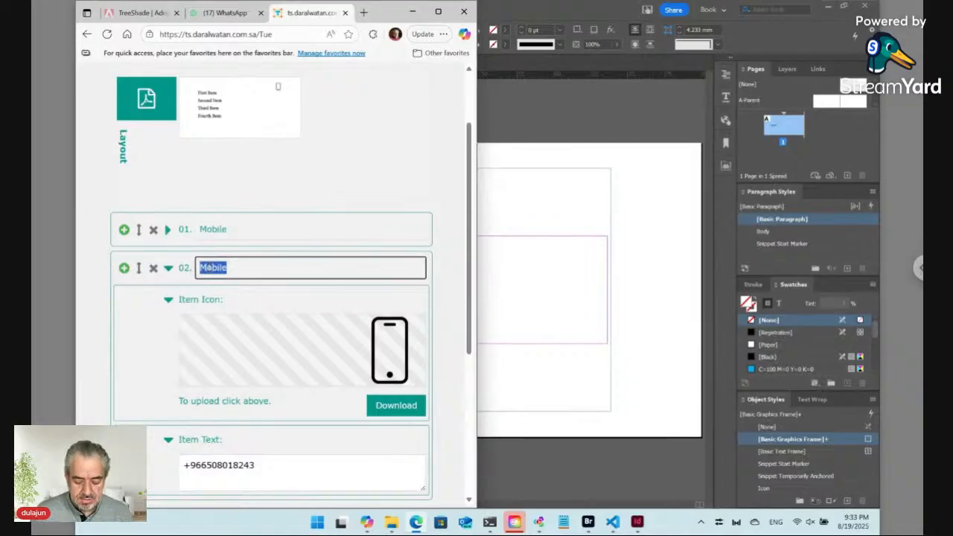
click(390, 348)
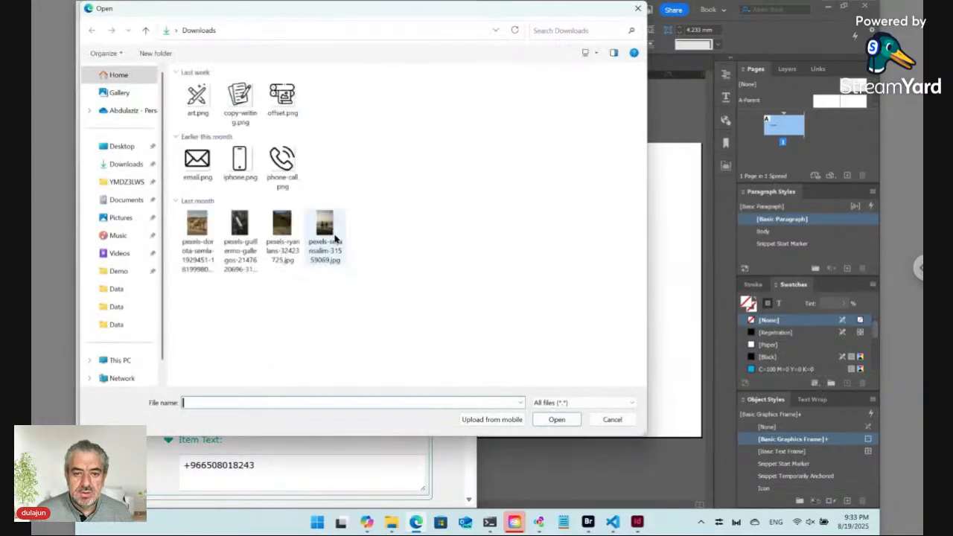
double_click(286, 164)
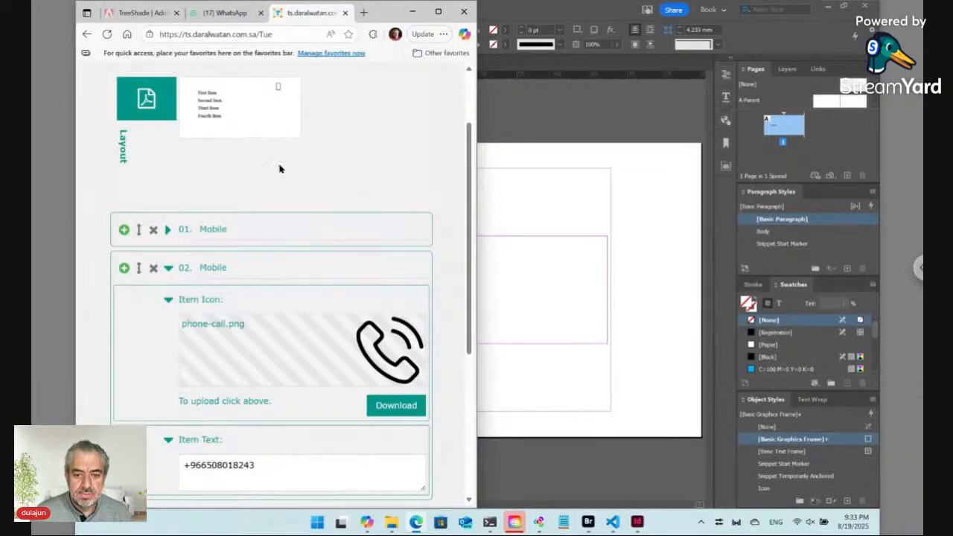
double_click(219, 267)
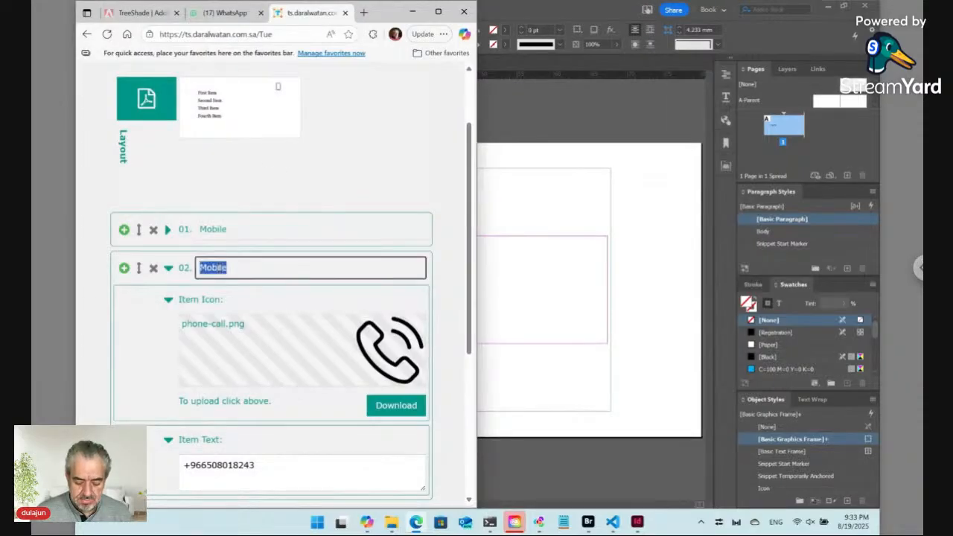
text(Phone)
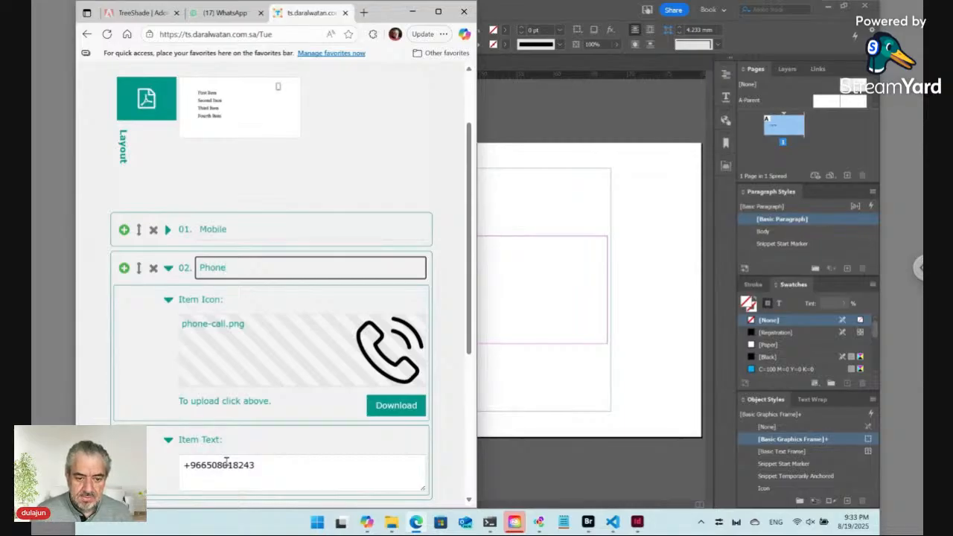
click(271, 350)
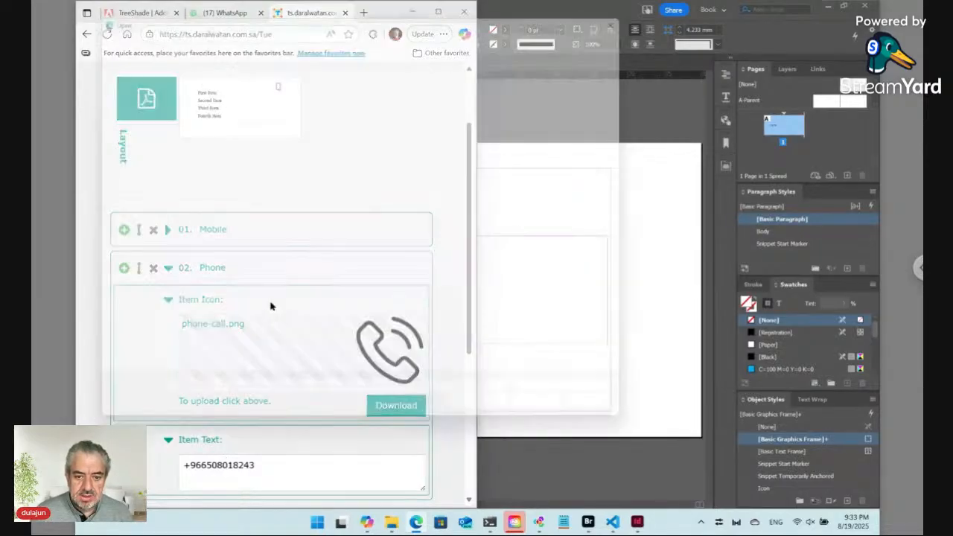
click(198, 165)
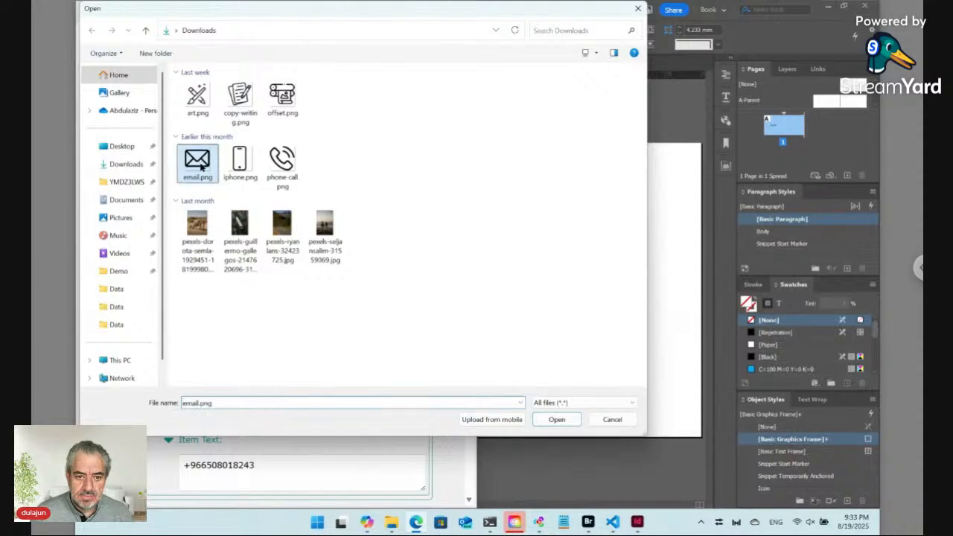
double_click(200, 167)
click(209, 268)
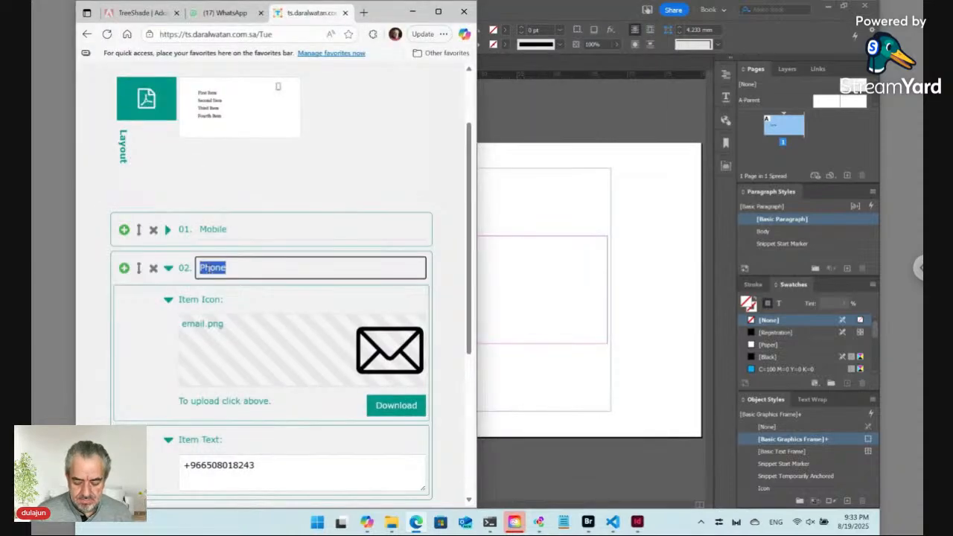
text(Email)
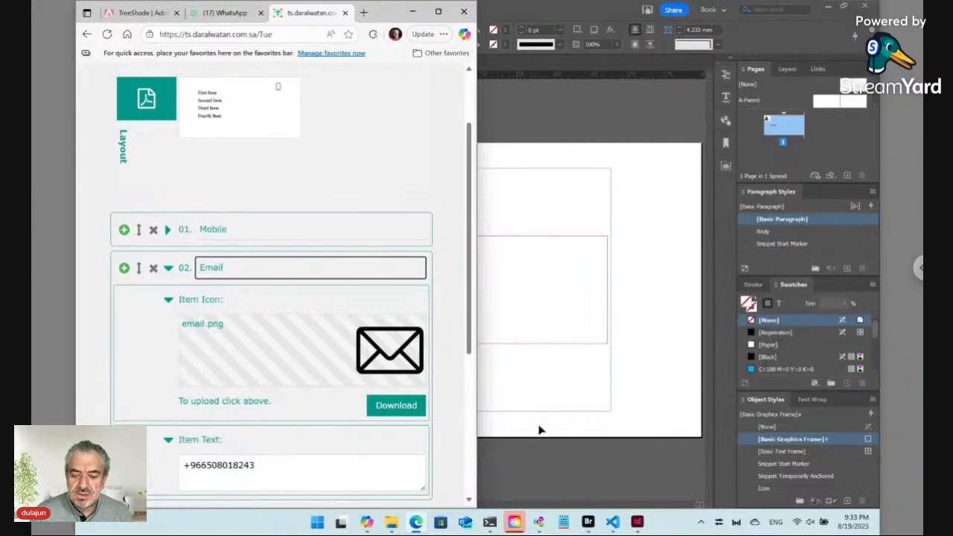
Replace item 02's text with the contact's e-mail address, then return to InDesign
mouse_move(589, 523)
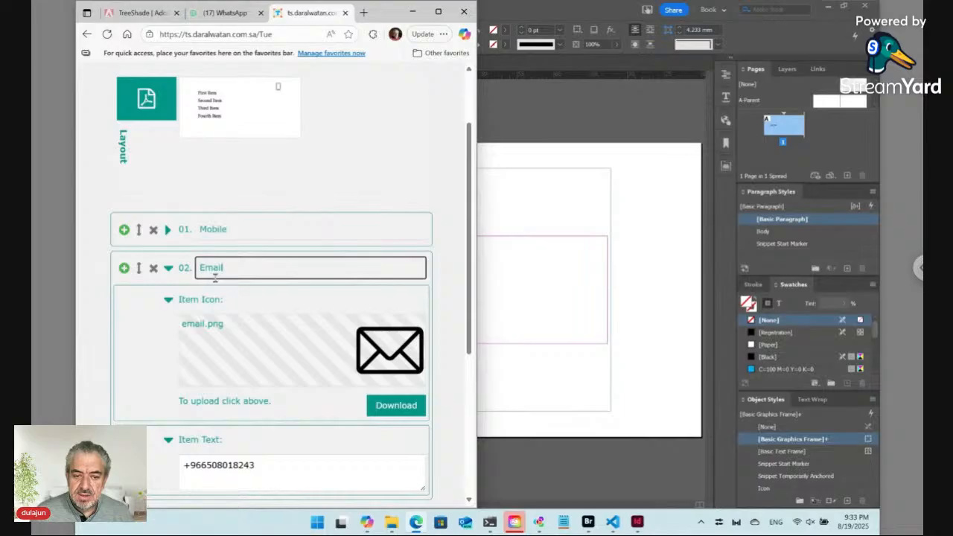
click(231, 471)
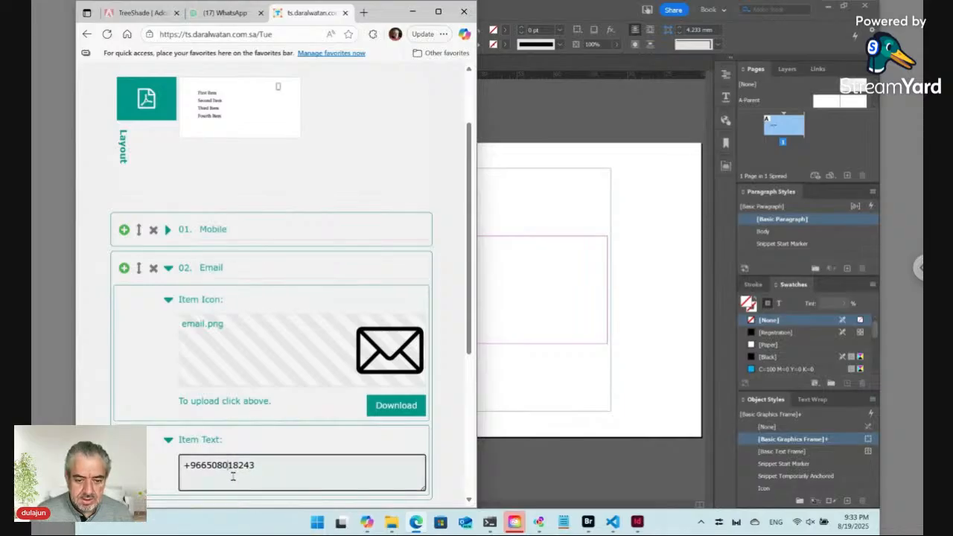
key(ctrl+a)
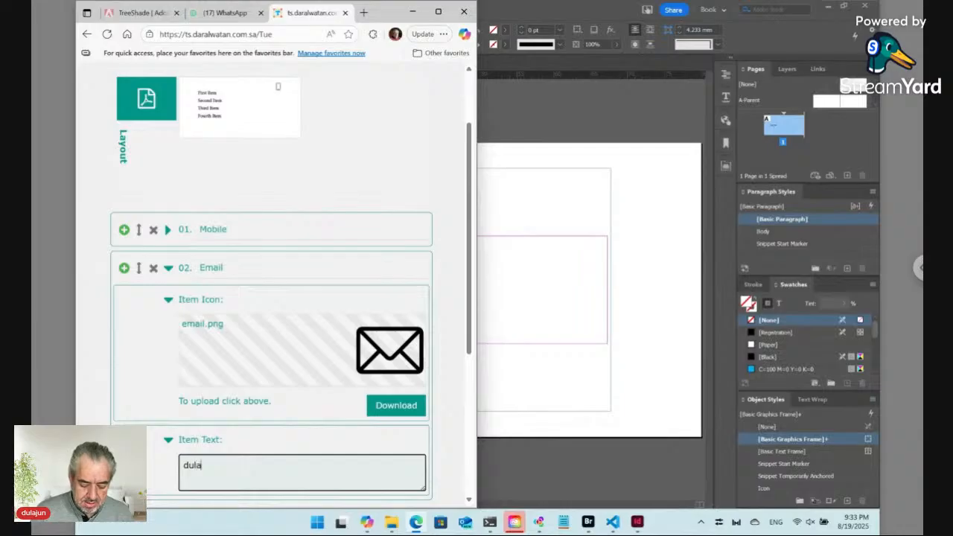
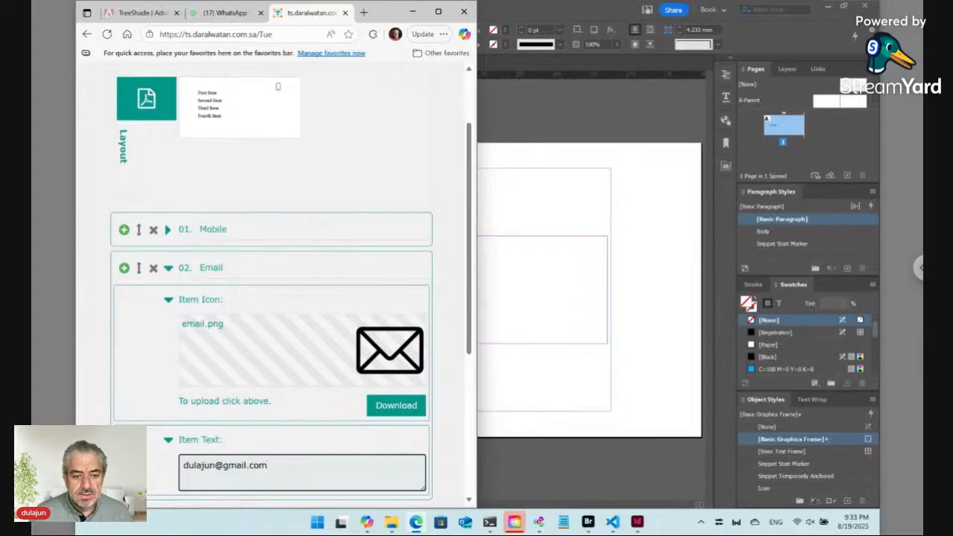
scroll(290, 283, down, 2)
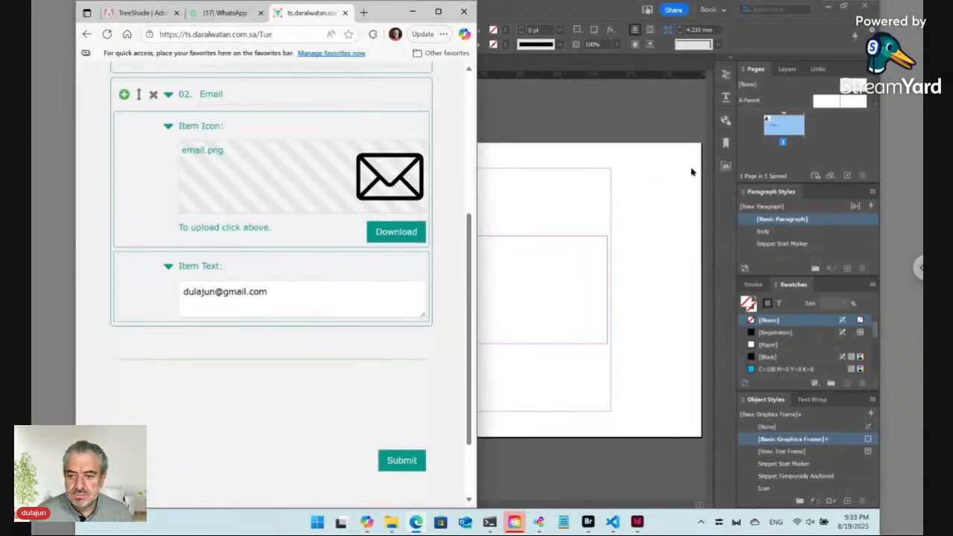
click(653, 98)
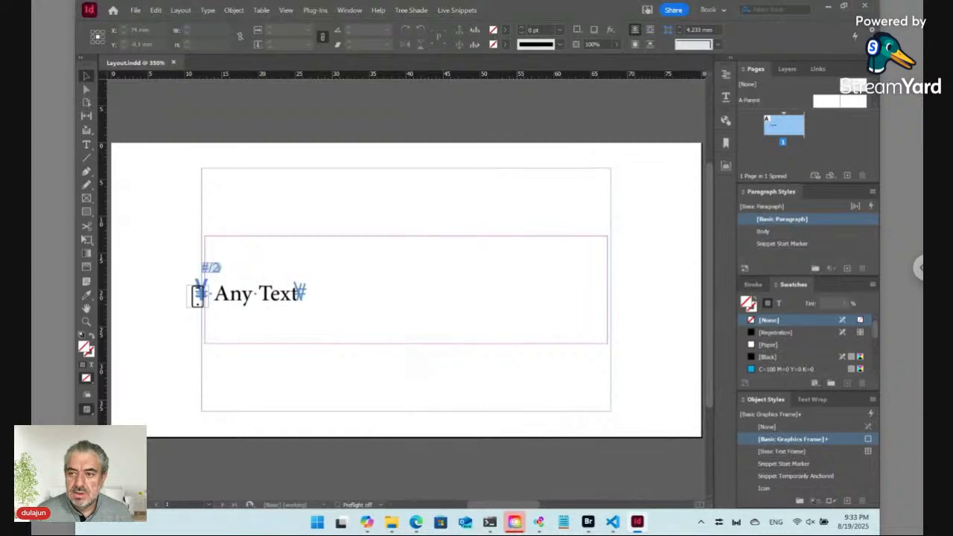
Arrange InDesign and Adobe Bridge side by side, each filling half the screen
click(845, 7)
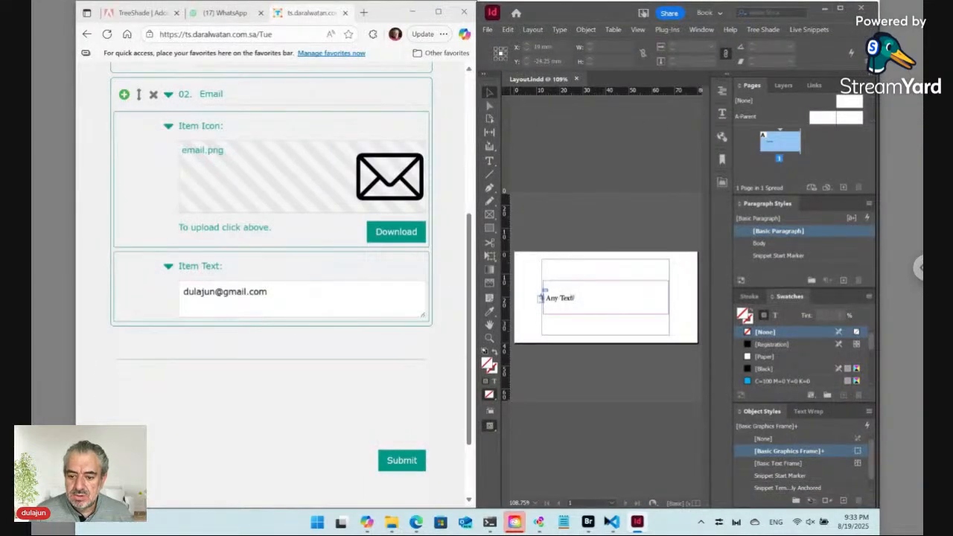
click(587, 522)
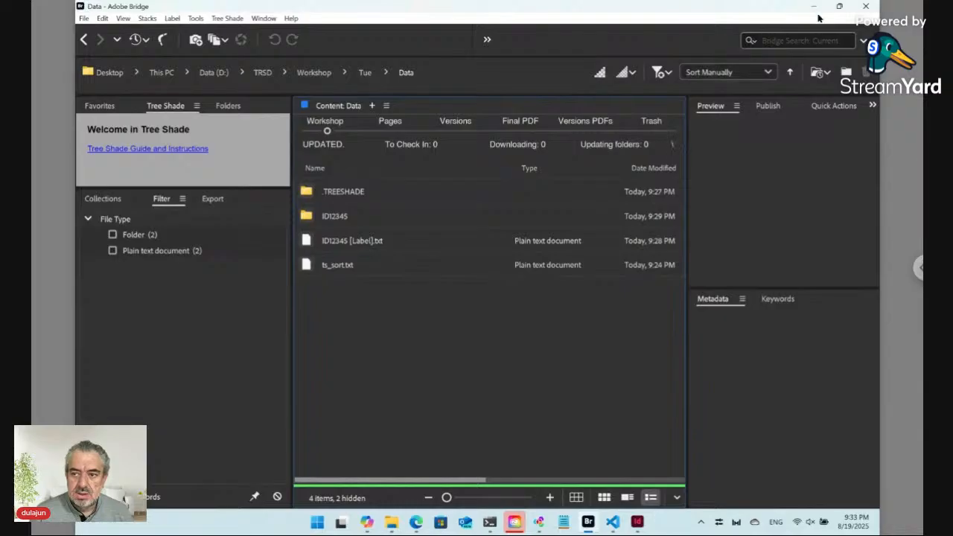
mouse_move(839, 10)
click(797, 77)
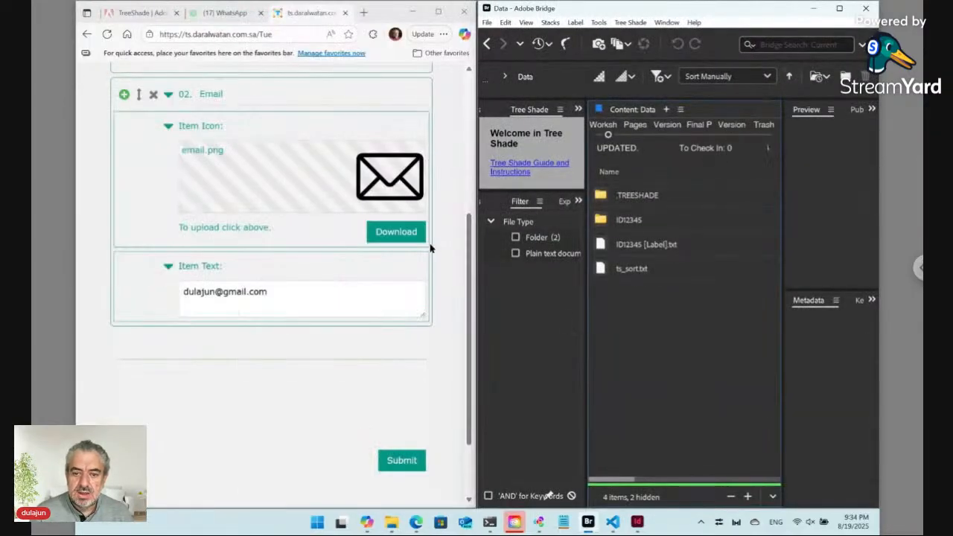
Submit the TreeShade contact form with its Mobile and Email entries
click(446, 150)
scroll(234, 134, up, 2)
scroll(235, 134, up, 2)
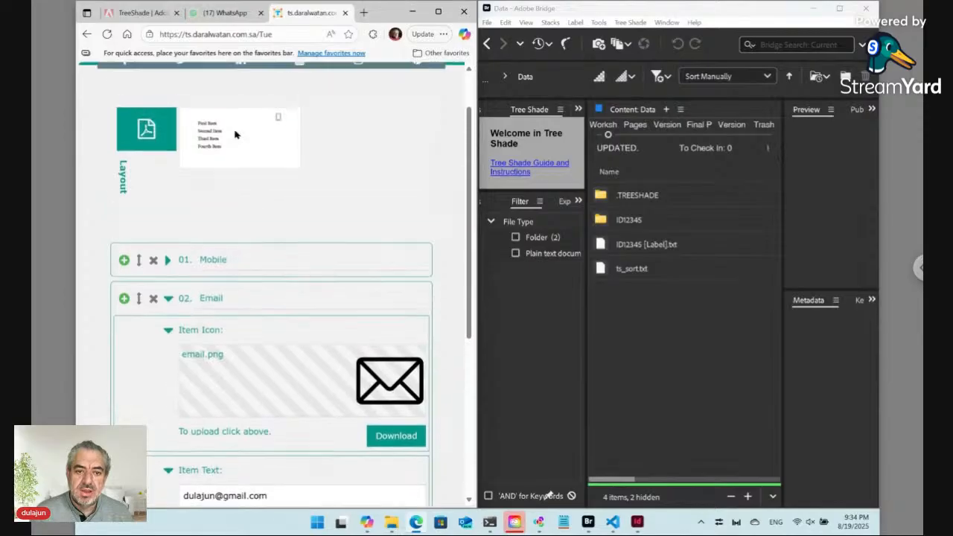
scroll(285, 288, down, 5)
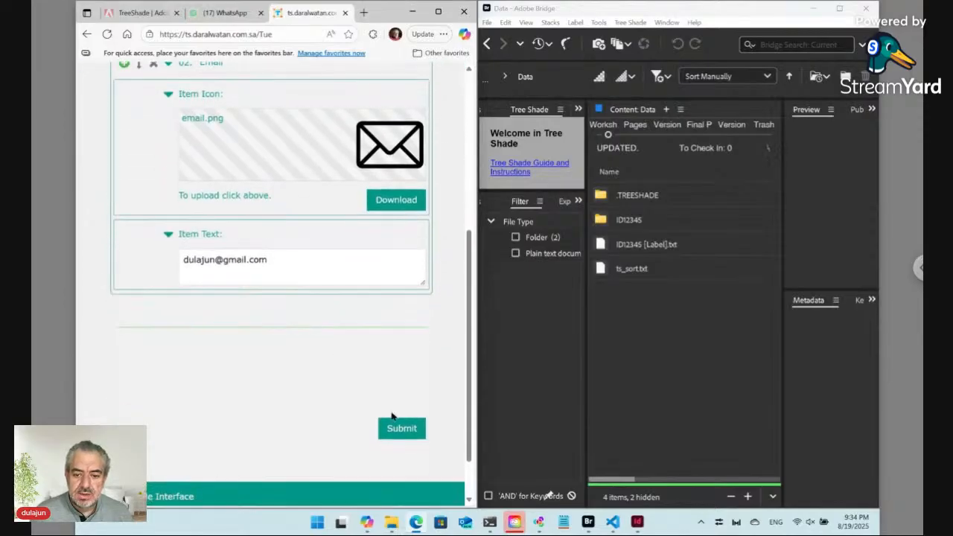
click(397, 428)
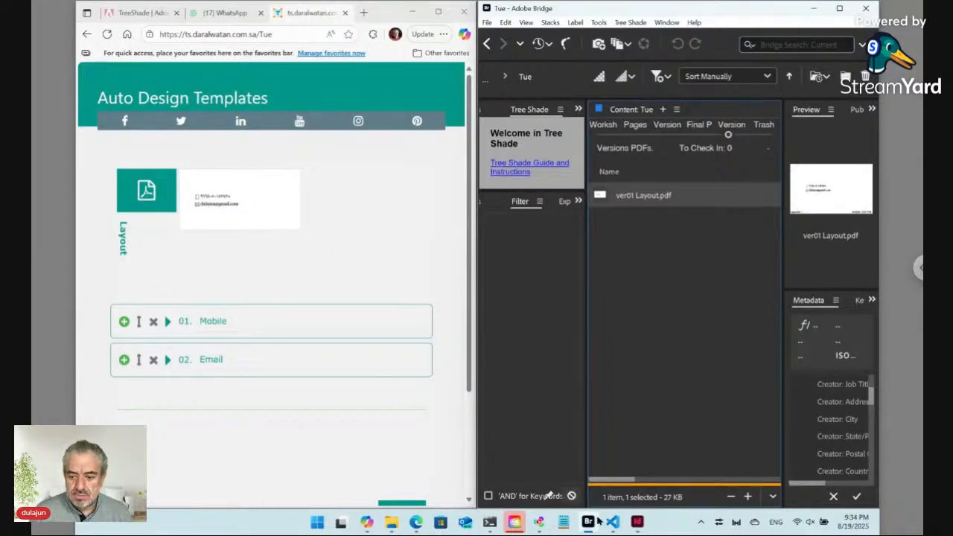
Back in InDesign, put the Type tool's insertion point in the phone-number line
mouse_move(640, 525)
click(637, 469)
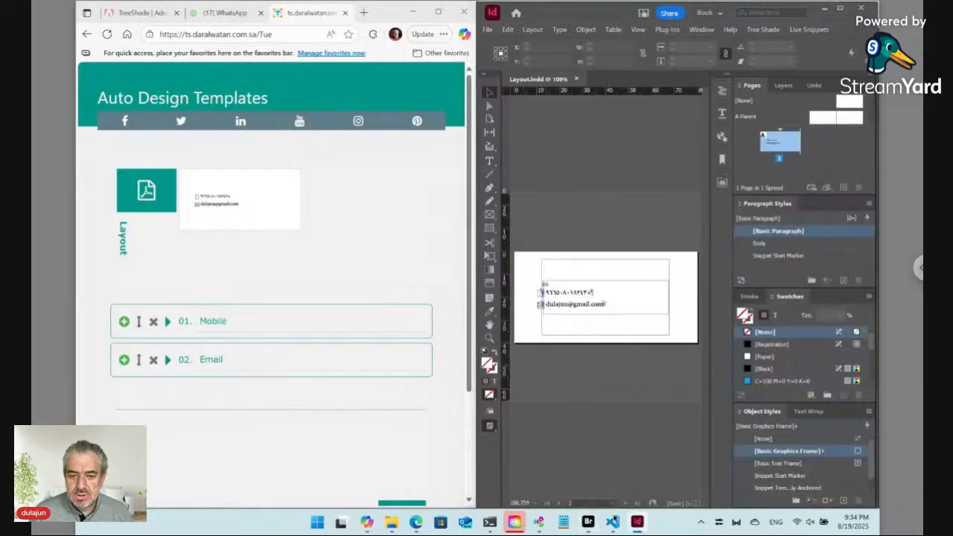
click(489, 161)
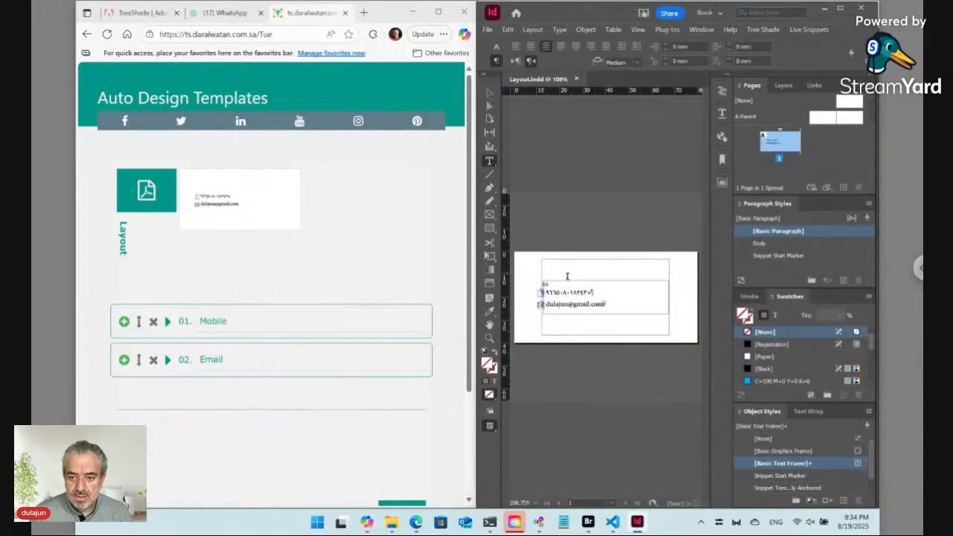
click(570, 292)
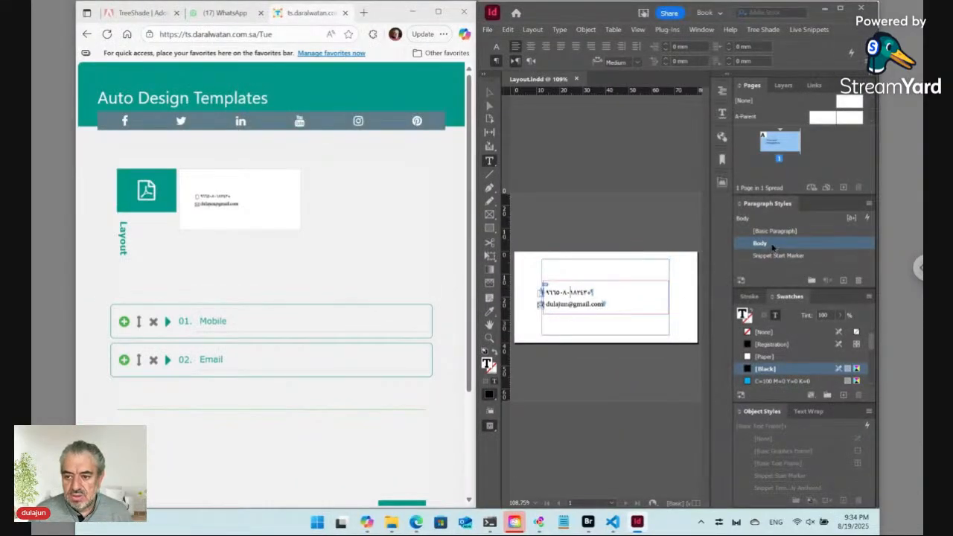
Open the Body paragraph style options and review its Middle East, indents and advanced character panels
right_click(772, 247)
click(776, 251)
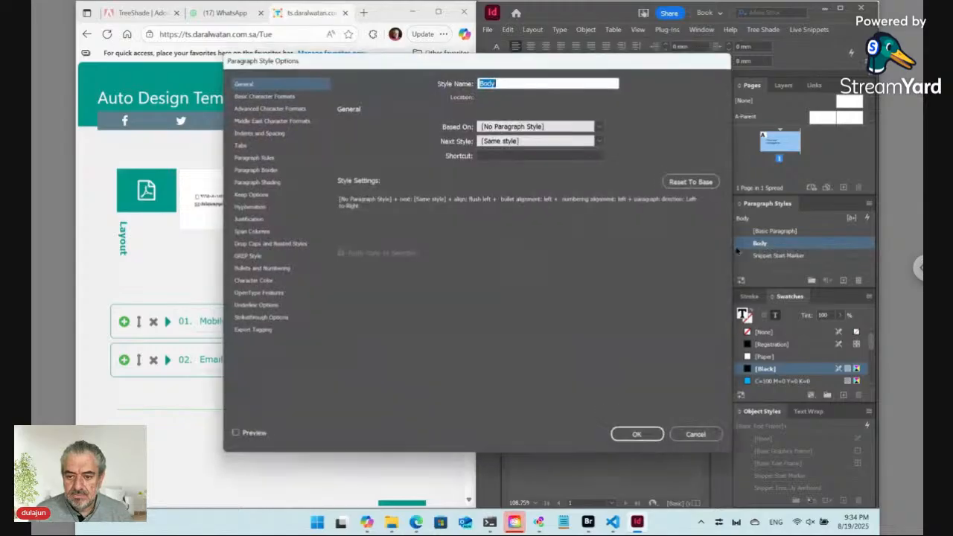
click(274, 121)
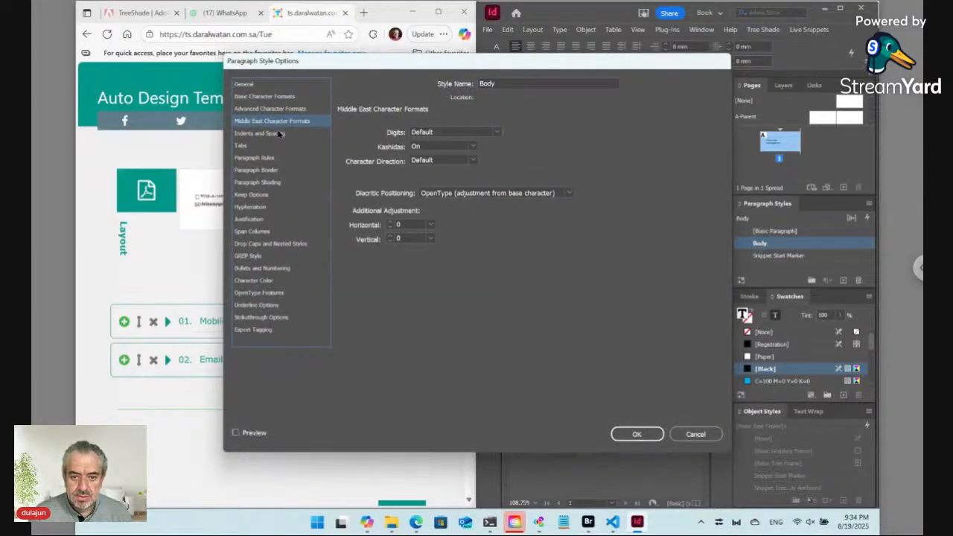
click(268, 133)
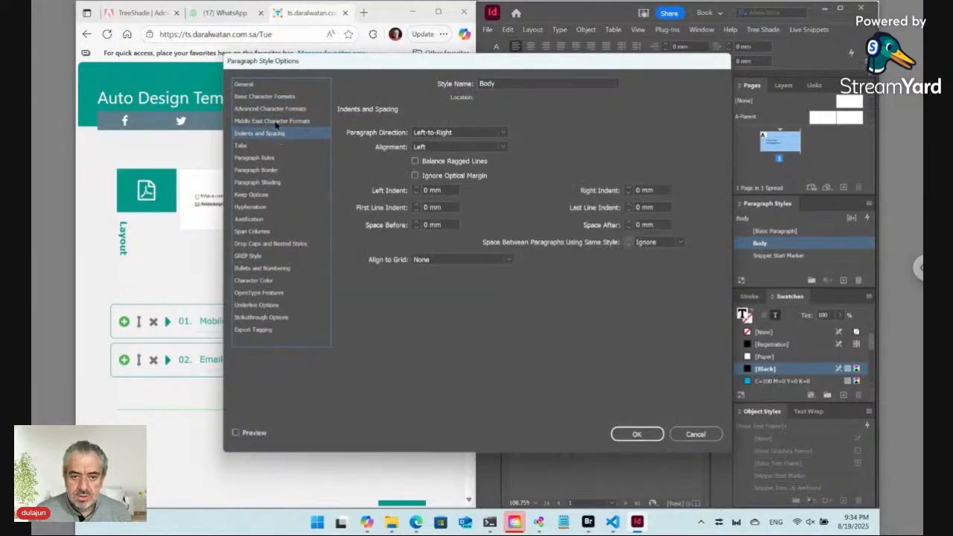
click(275, 110)
click(274, 121)
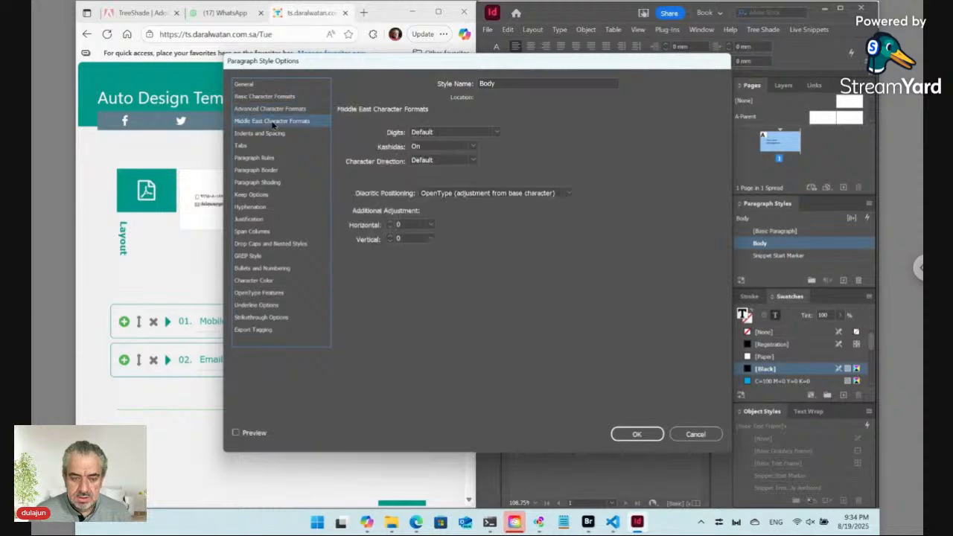
key(ctrl+3)
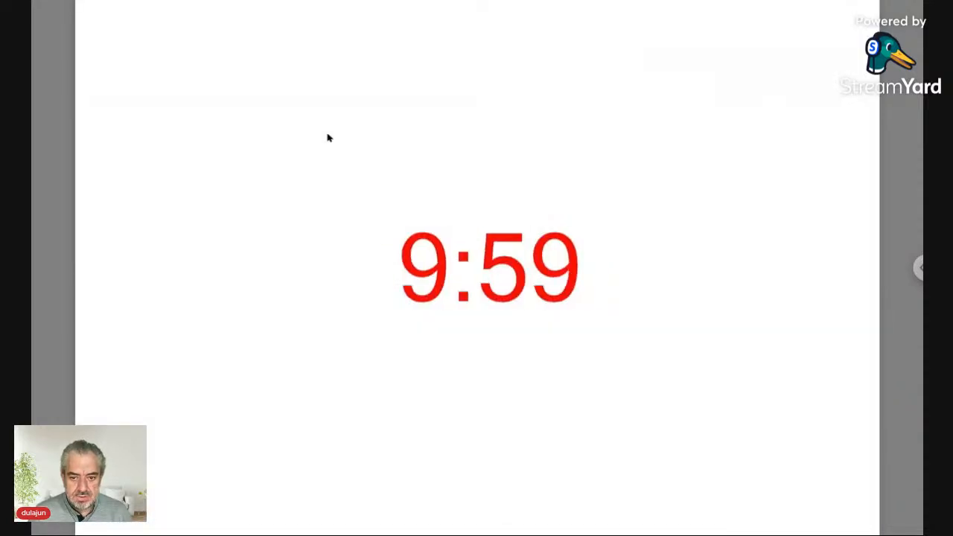
key(Escape)
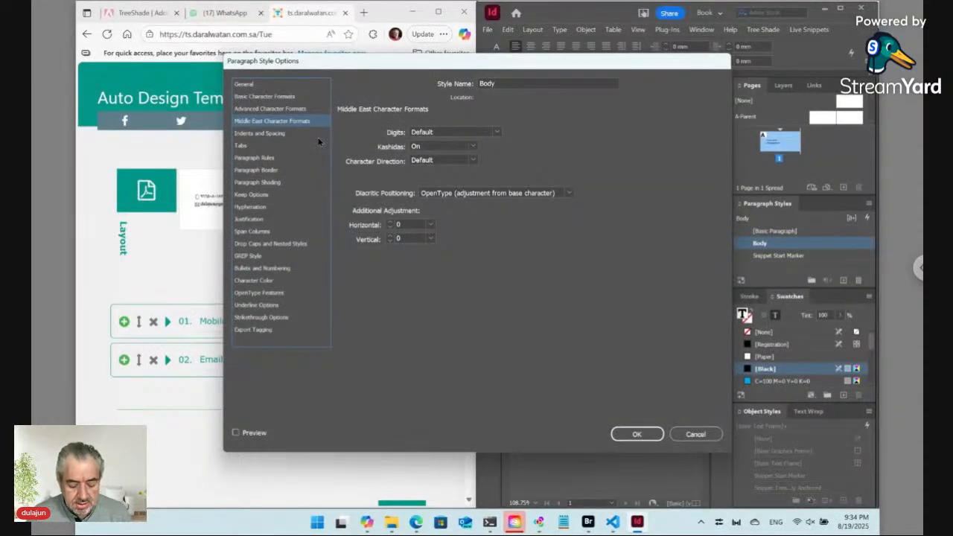
key(ctrl+4)
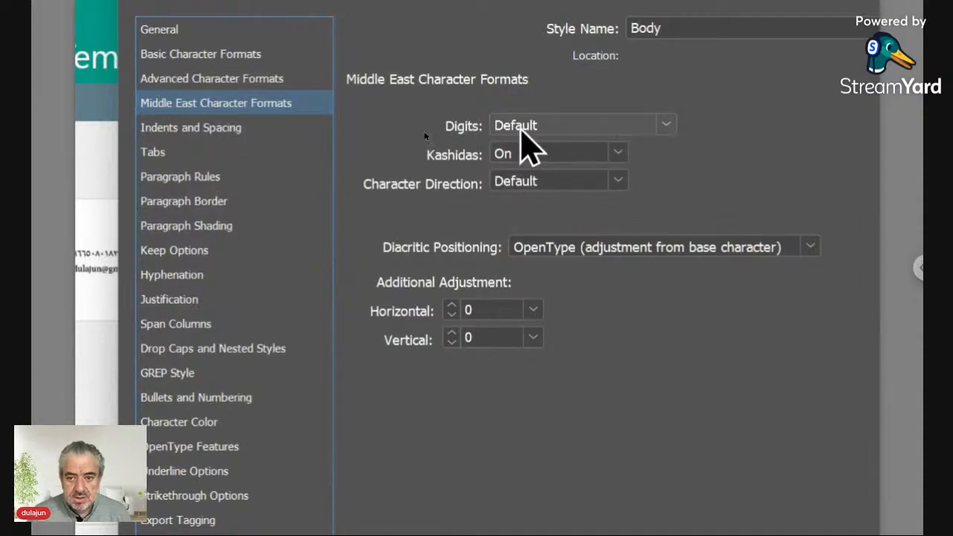
click(526, 130)
click(530, 175)
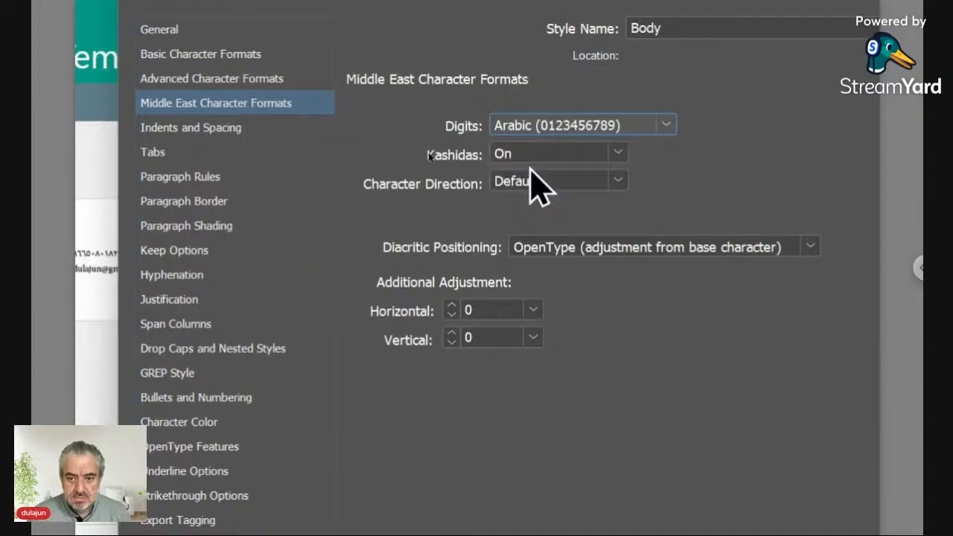
key(ctrl+4)
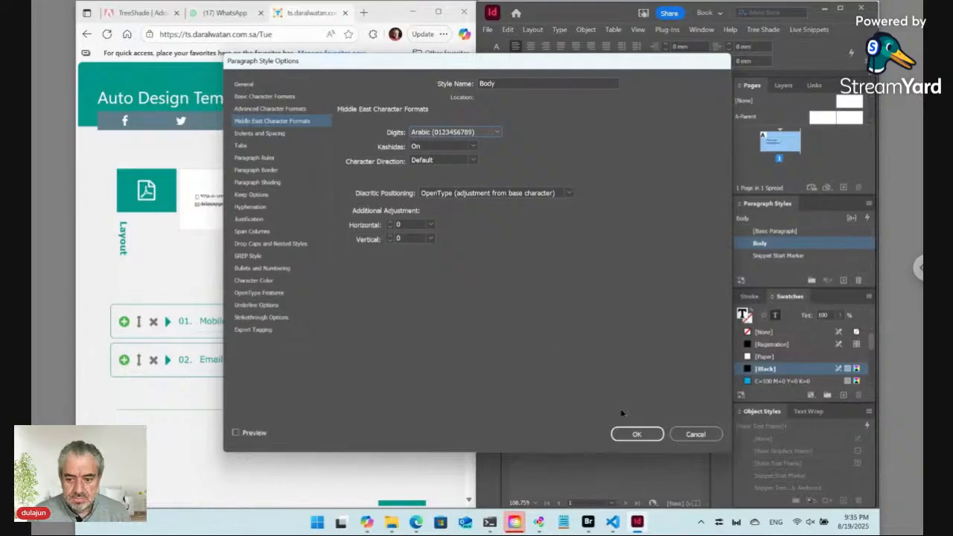
click(634, 434)
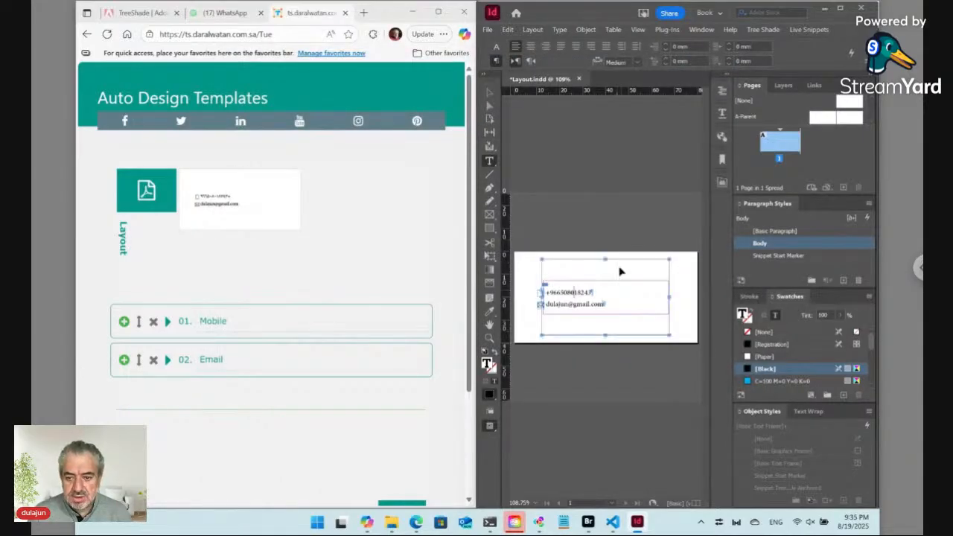
key(ctrl+s)
Check in Layout.indd, then reload the template web page and Bridge's Tue folder listing
click(476, 300)
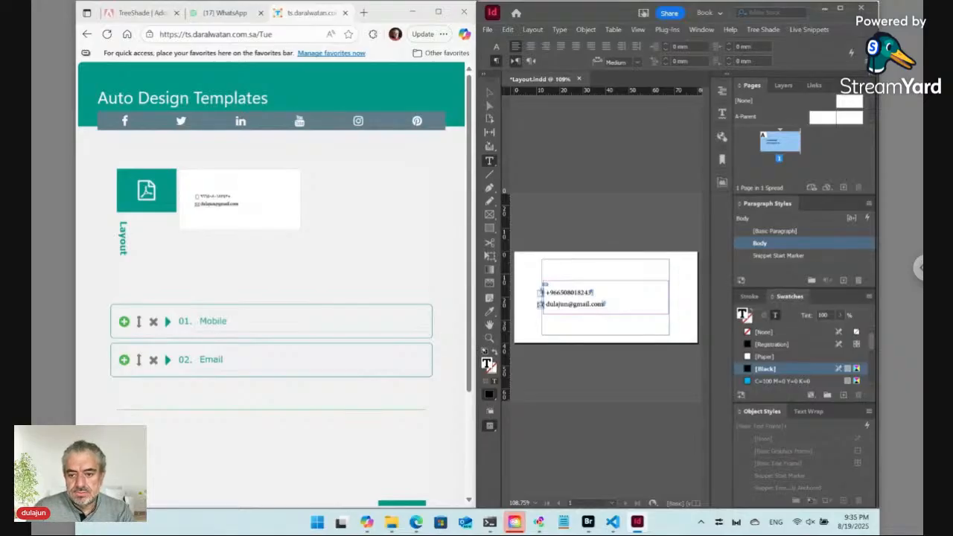
key(alt+Tab)
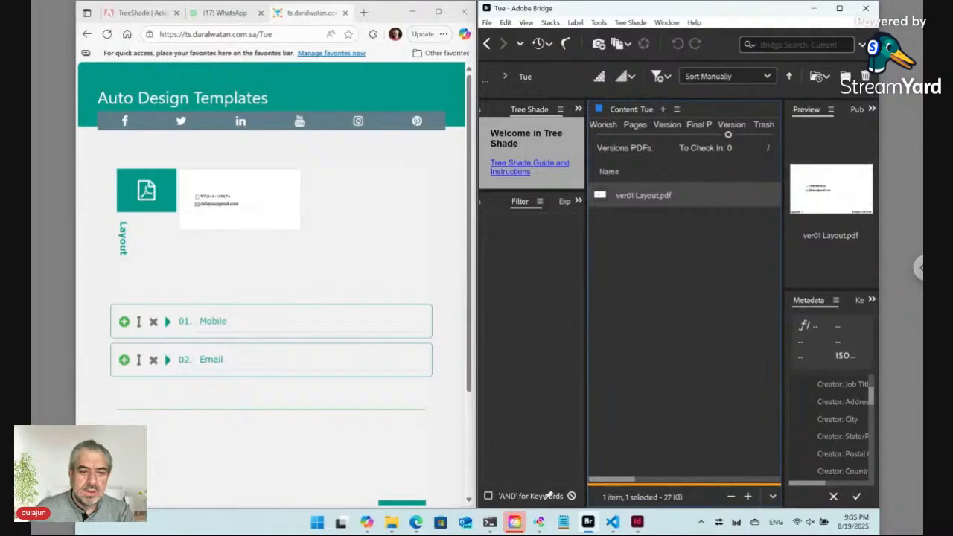
click(108, 34)
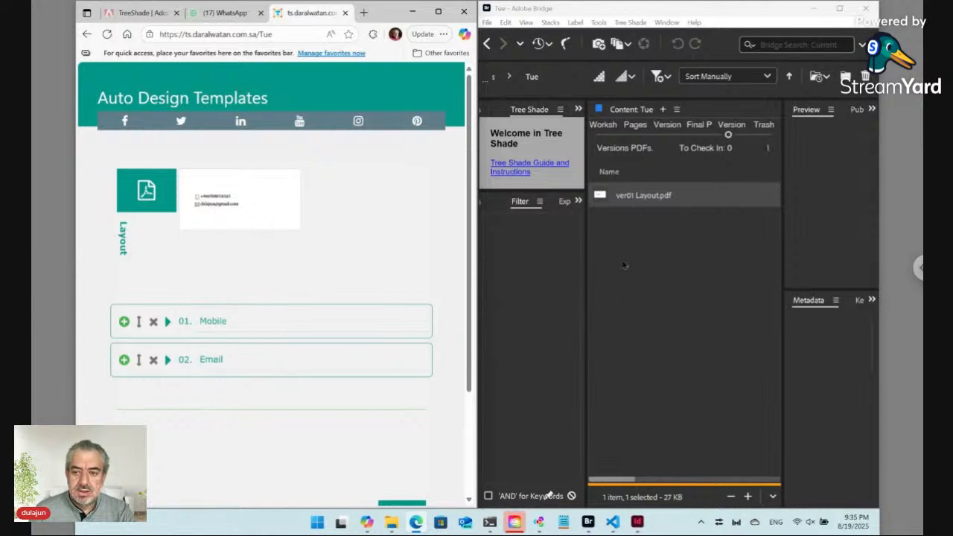
click(624, 262)
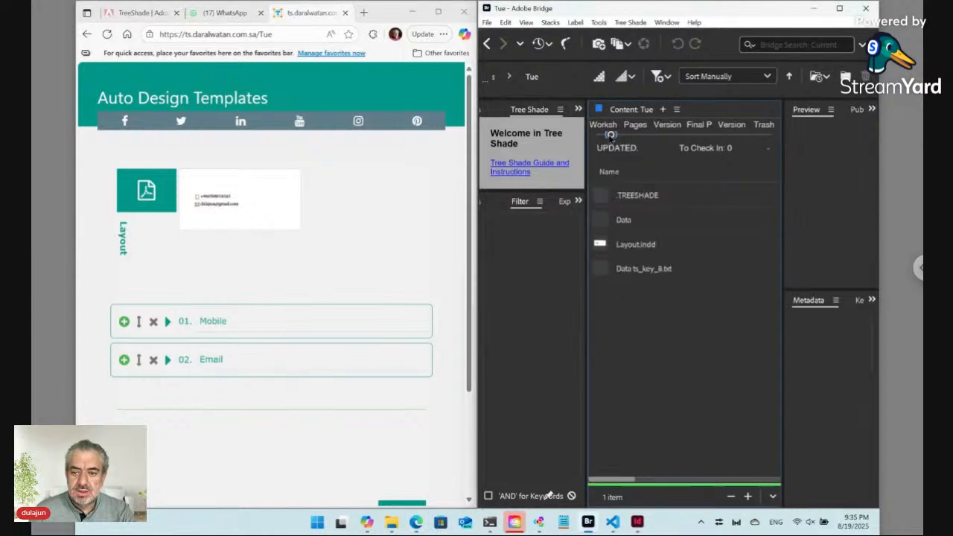
Maximize Bridge, open the Data folder, and select ID12345 [Mobile].txt
click(838, 8)
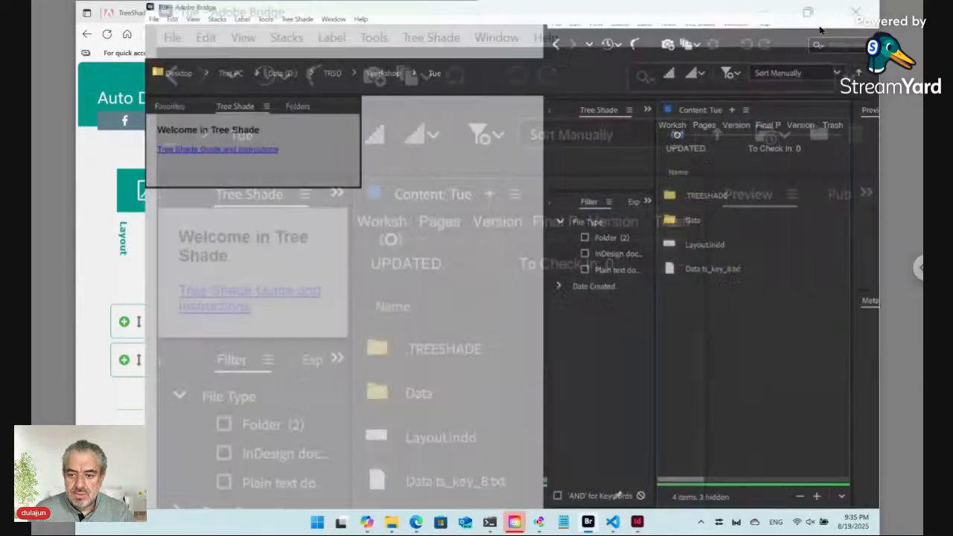
double_click(347, 218)
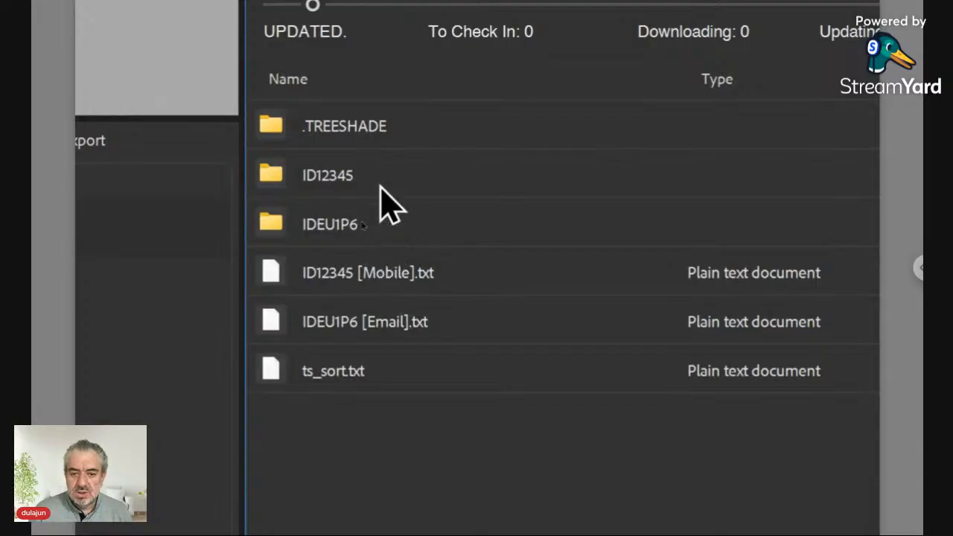
click(387, 281)
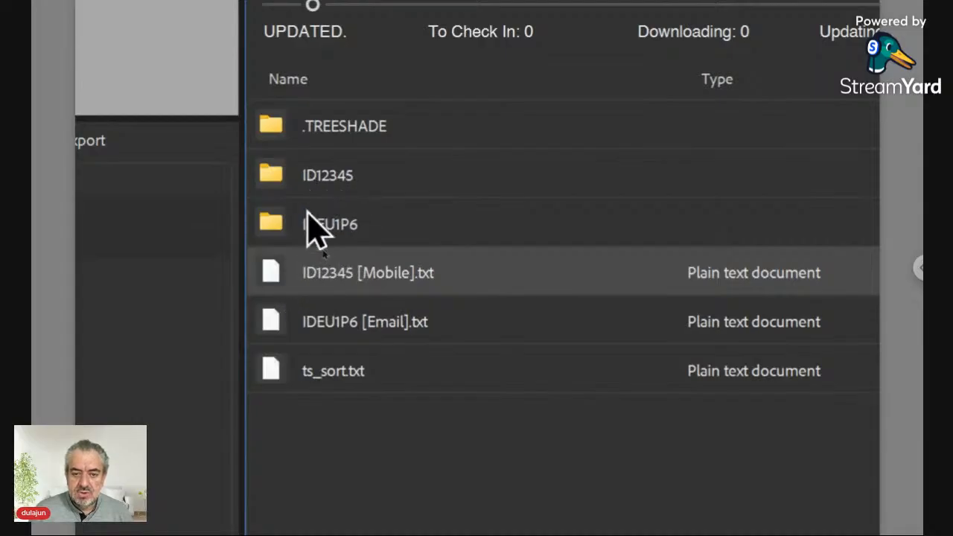
right_click(283, 271)
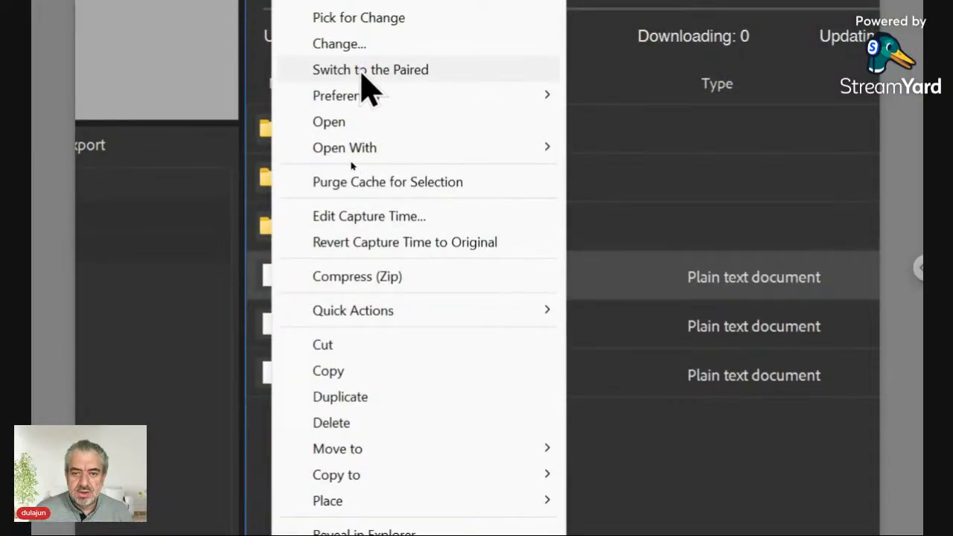
click(362, 71)
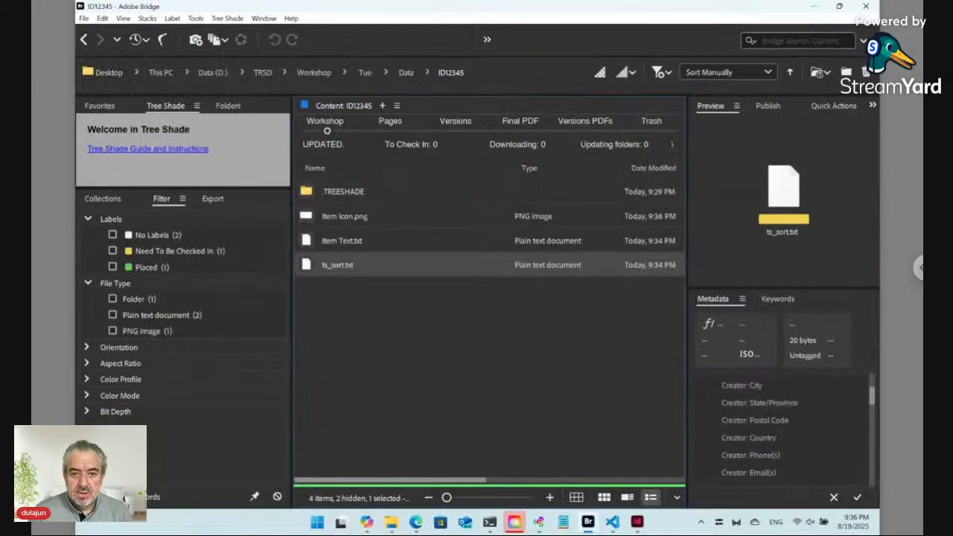
click(84, 40)
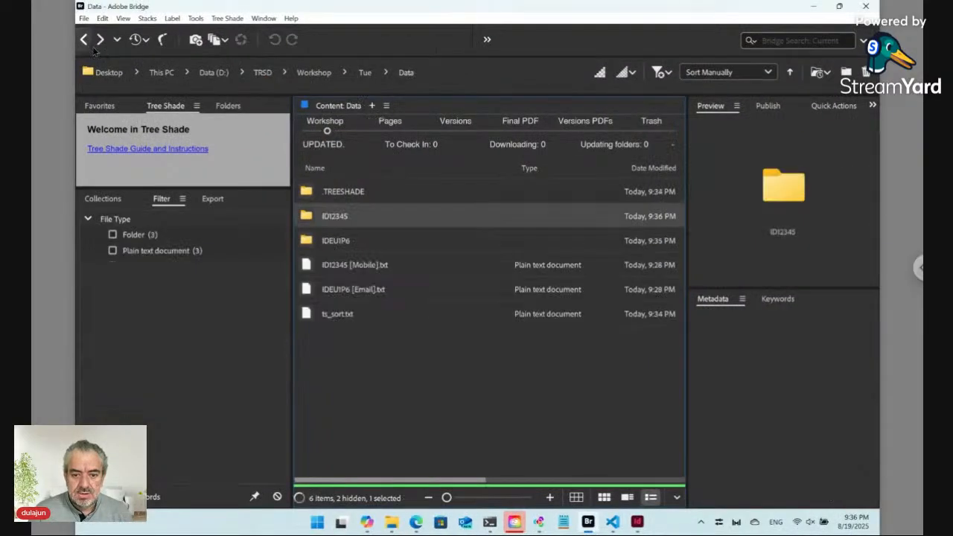
right_click(315, 218)
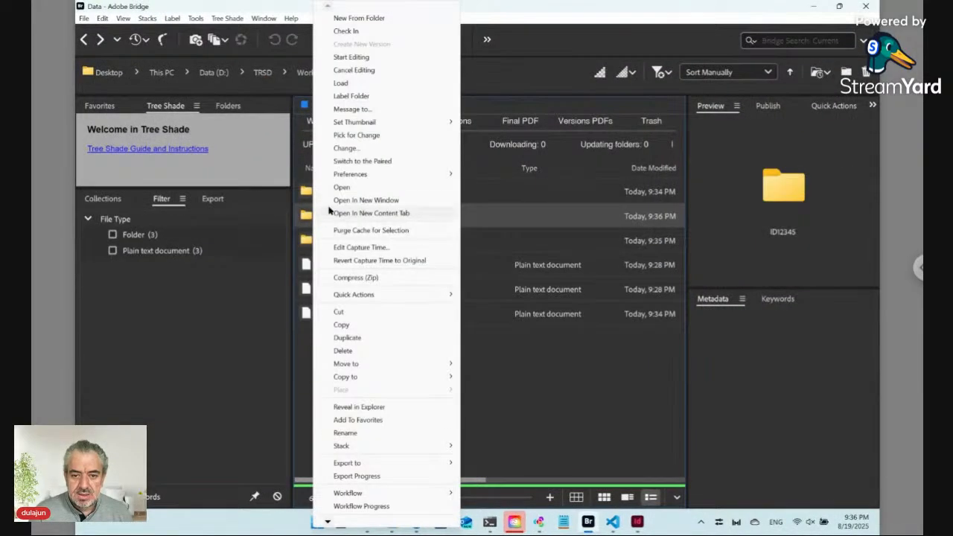
click(368, 167)
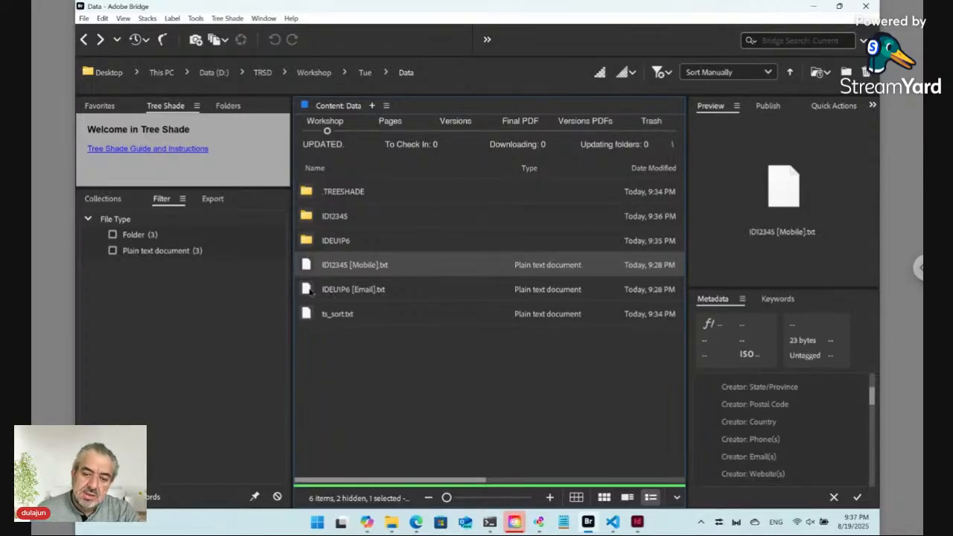
click(309, 293)
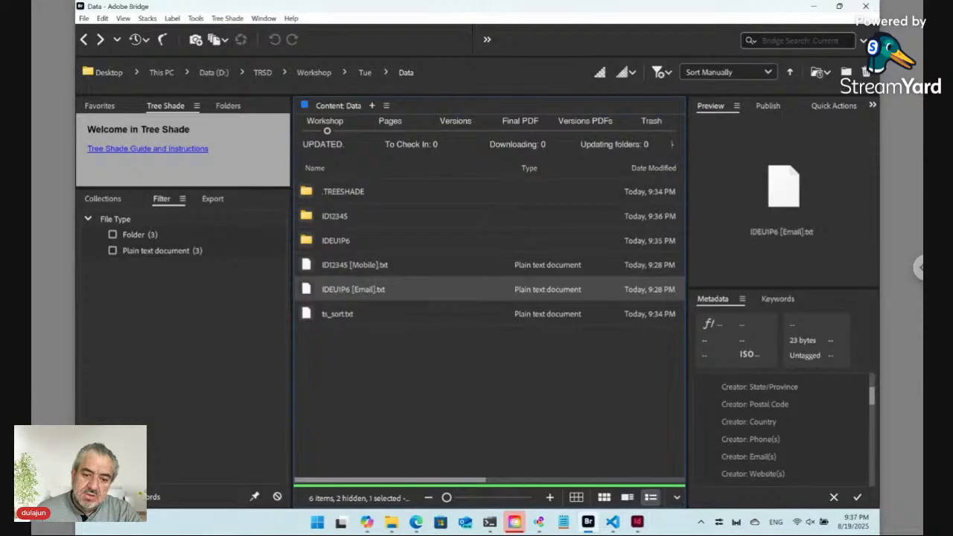
right_click(311, 291)
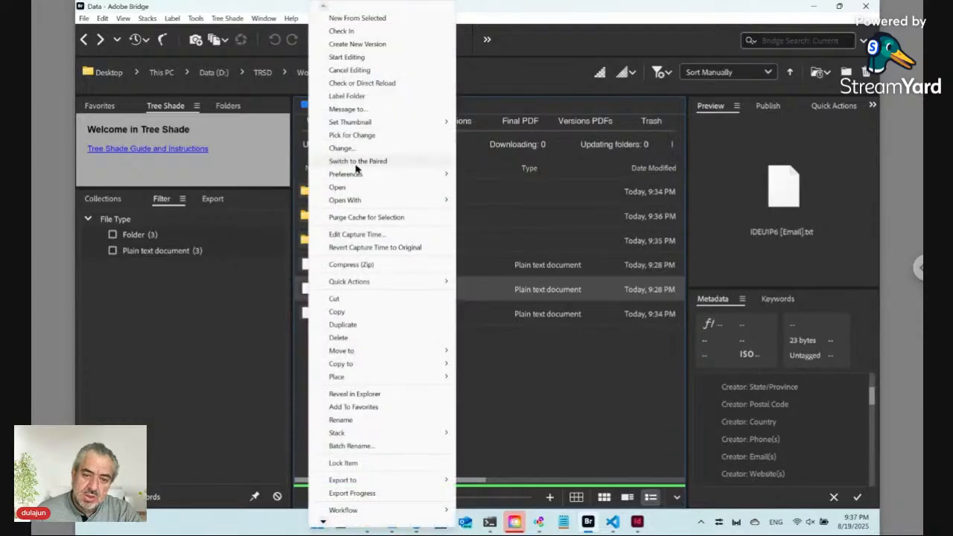
click(309, 292)
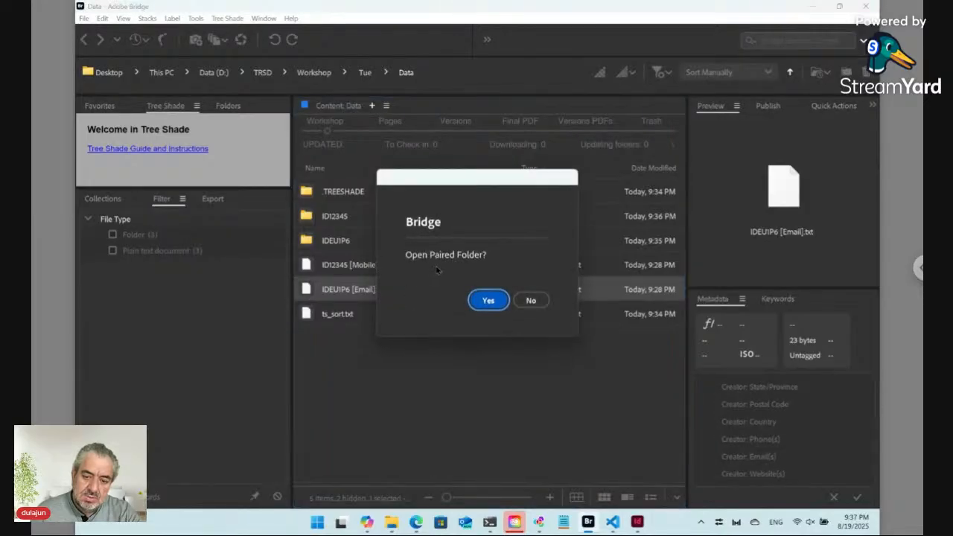
click(486, 300)
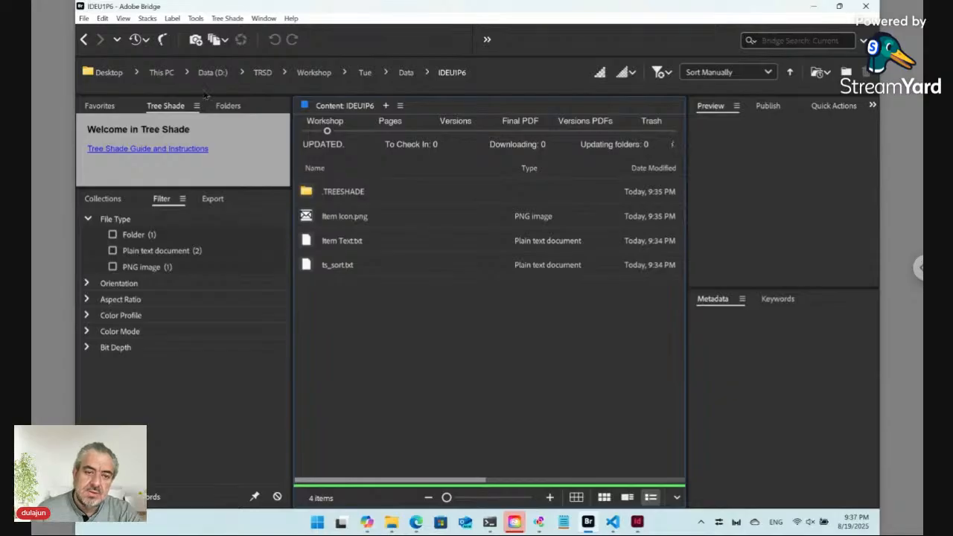
click(83, 39)
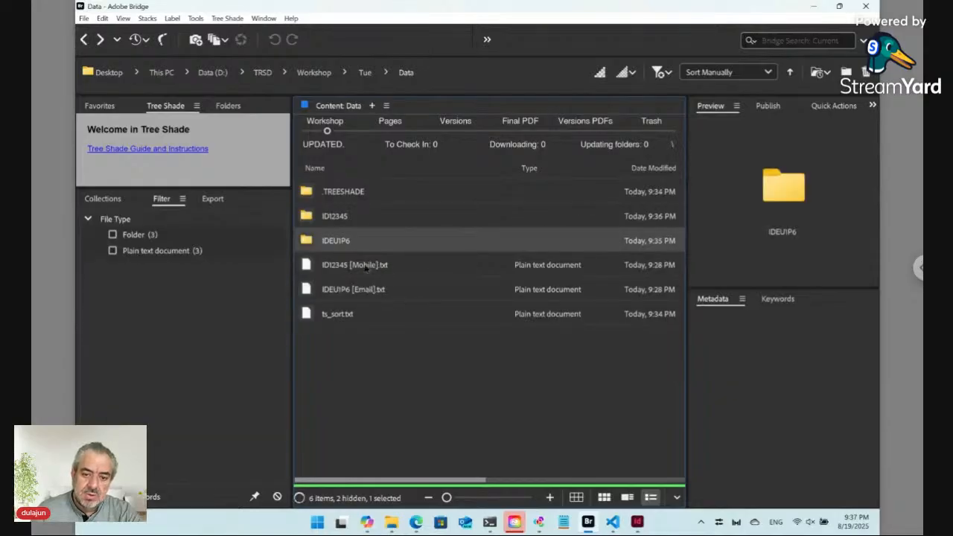